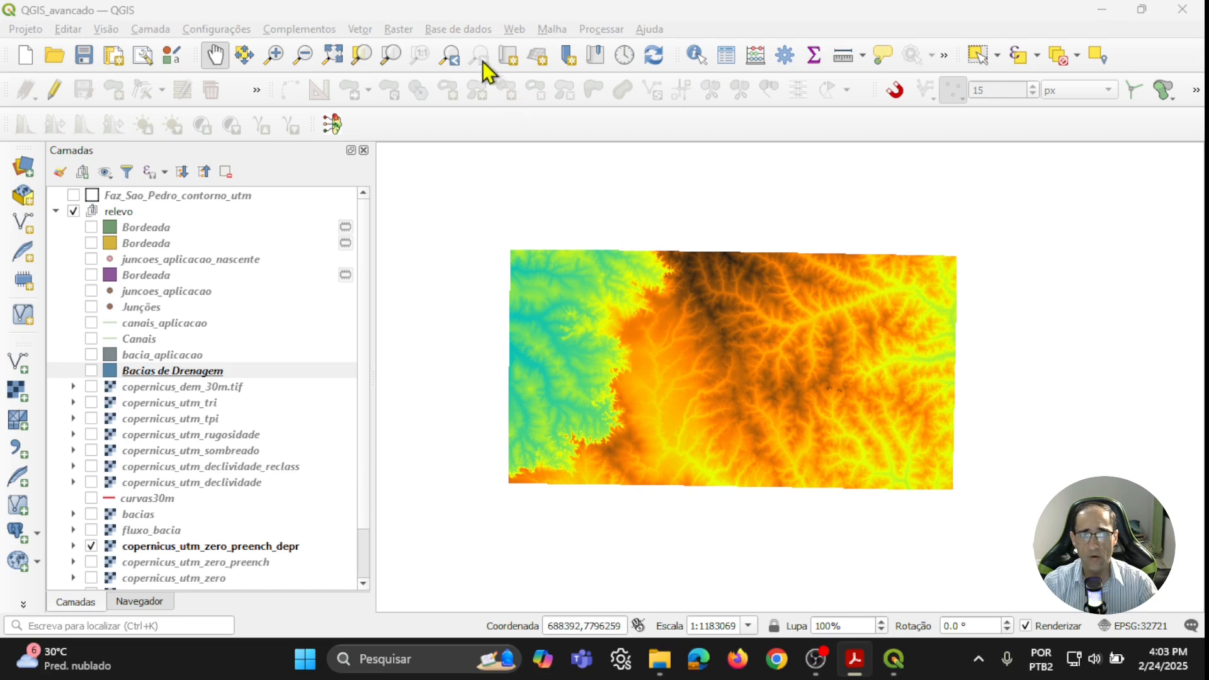
- Set up a Declive (slope) analysis of copernicus_utm_zero_preench_depr, Banda 1, with Computar bordas enabled
click(398, 30)
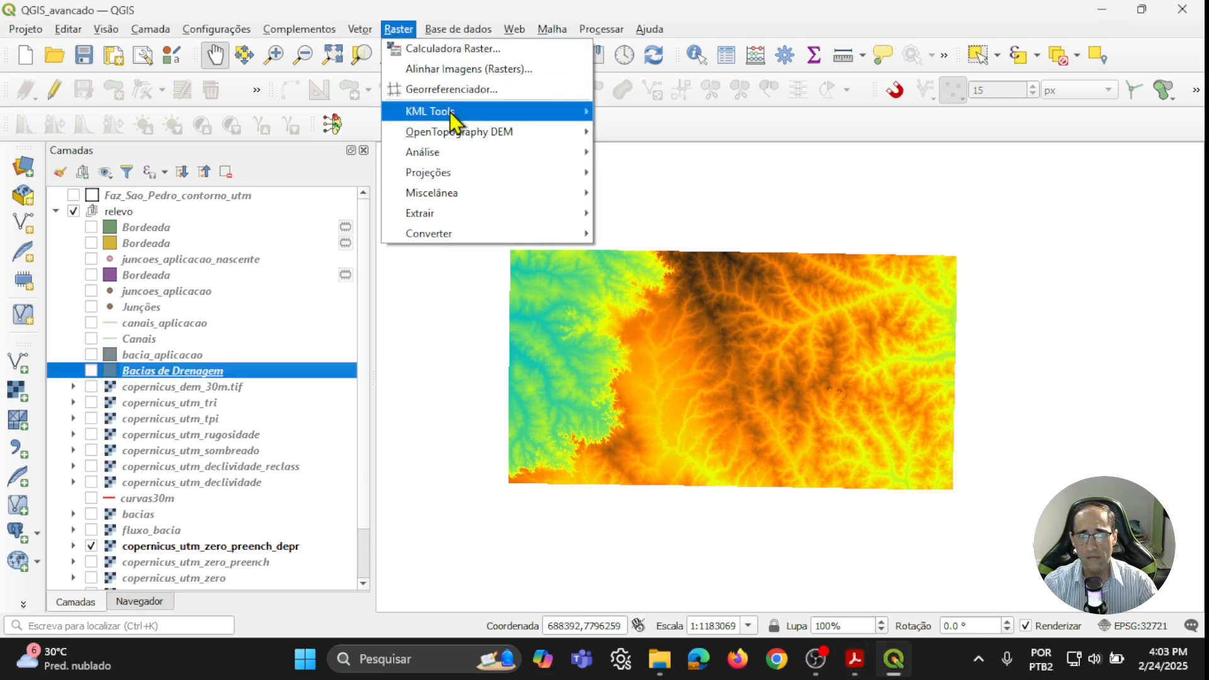
mouse_move(456, 155)
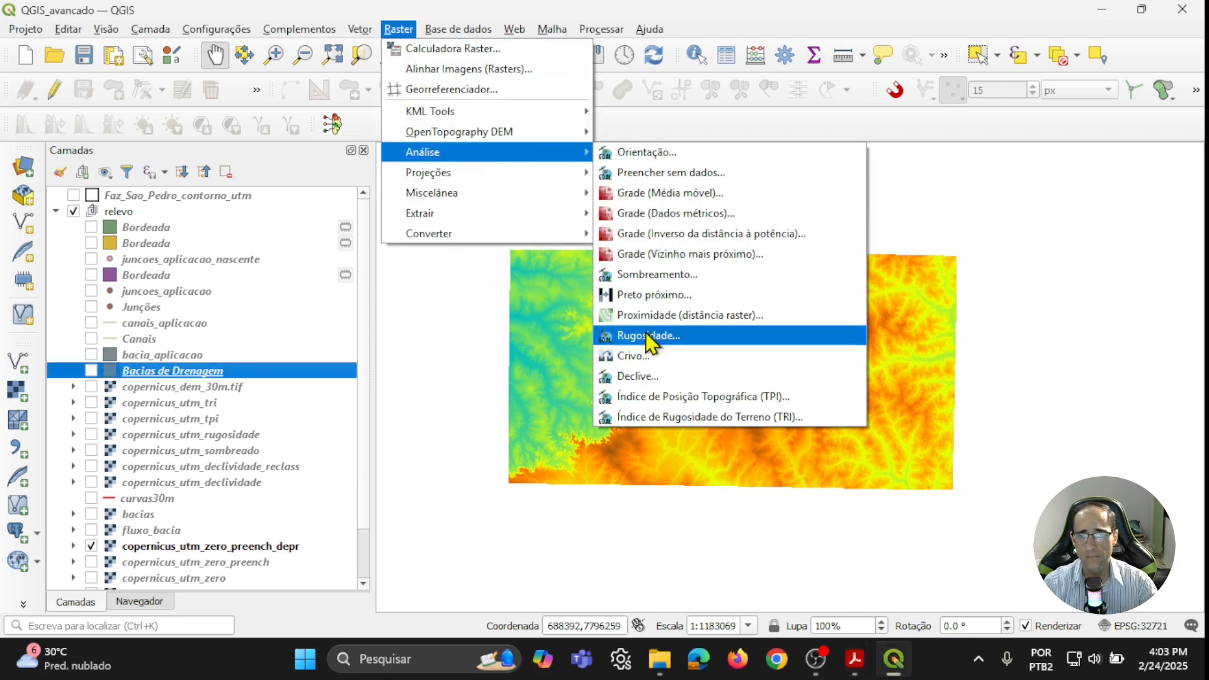
click(650, 377)
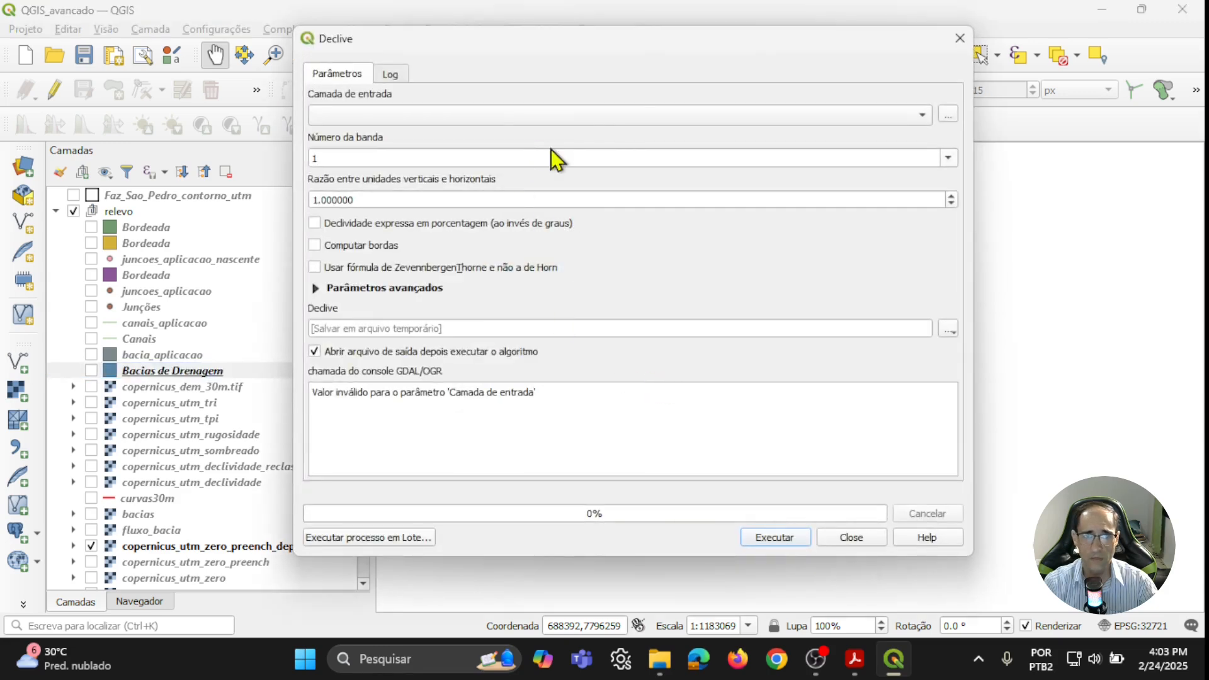
click(603, 117)
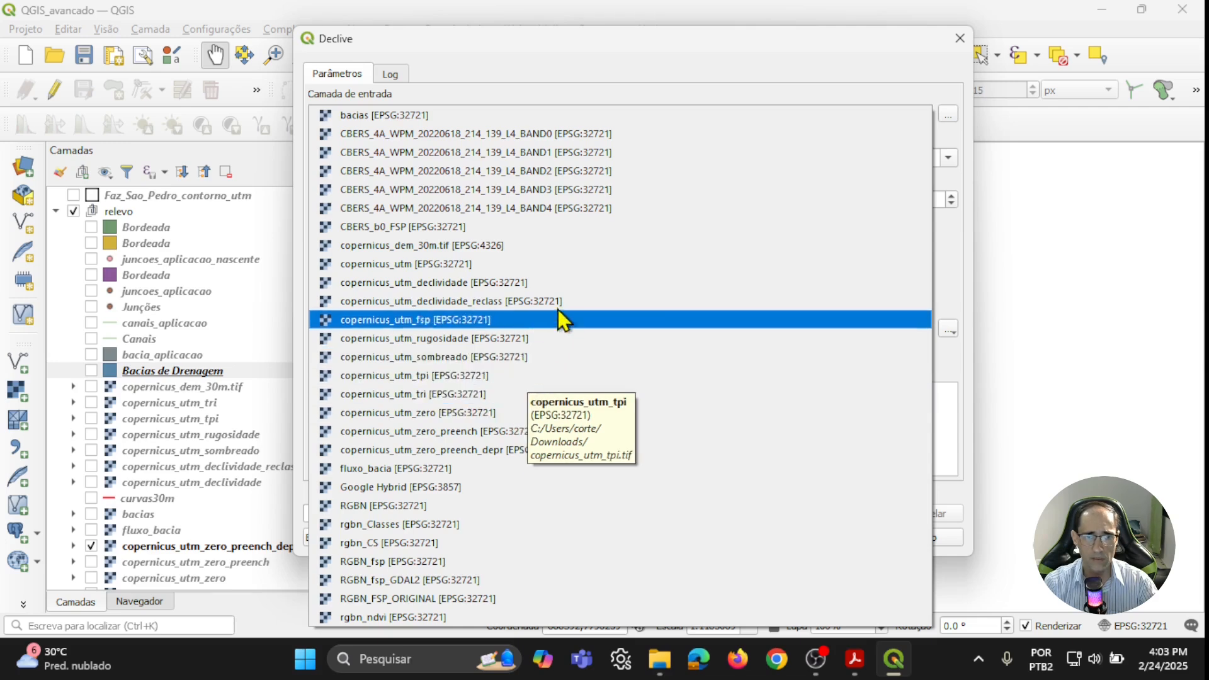
click(490, 451)
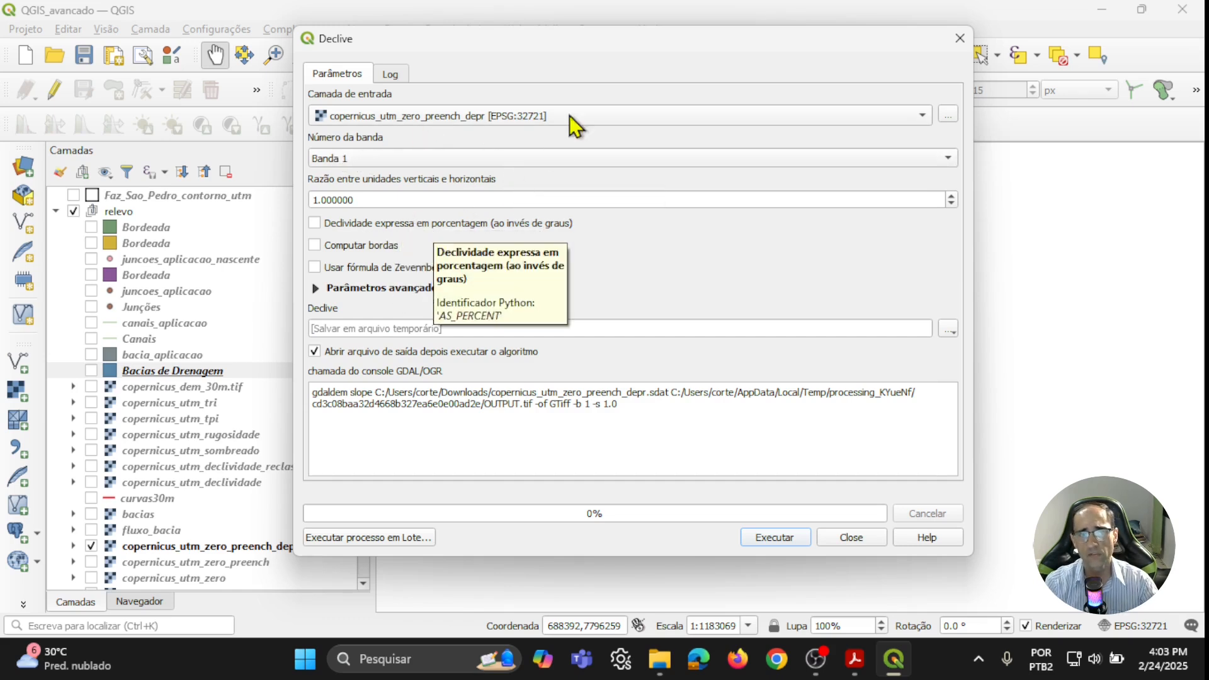
drag(588, 48, 669, 52)
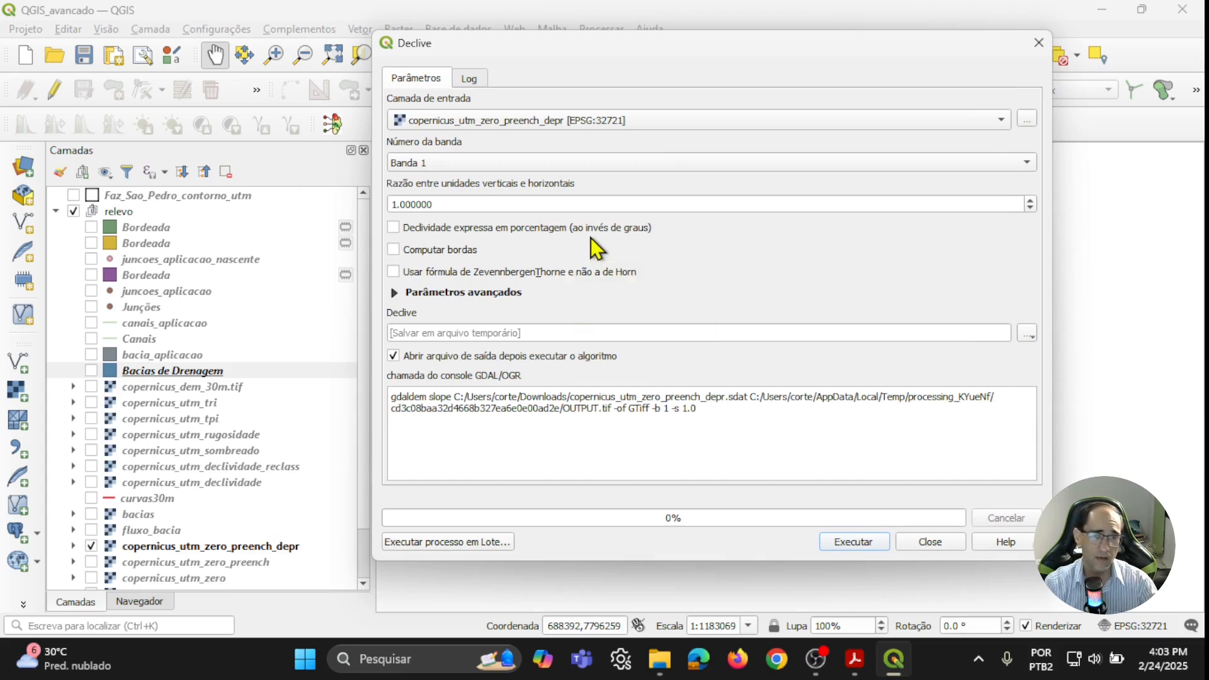
click(451, 252)
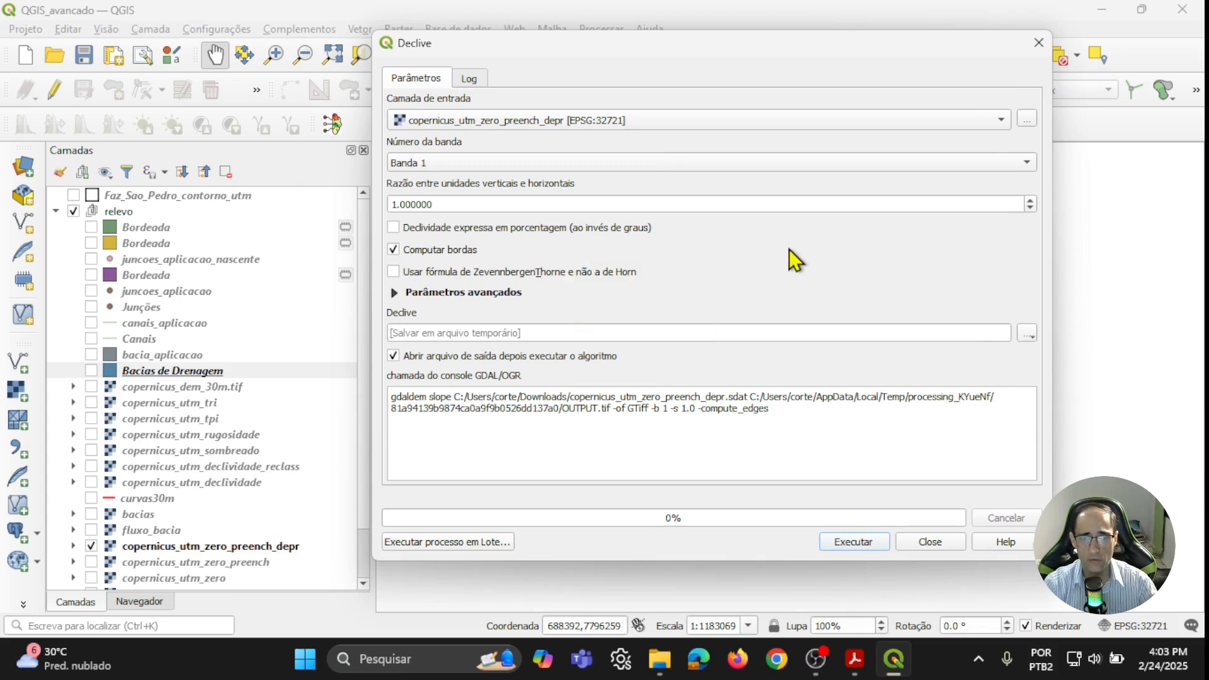
- Save the slope output as declive_mde_graus.tif in Downloads, run the algorithm and close its dialog
click(1027, 334)
click(1033, 373)
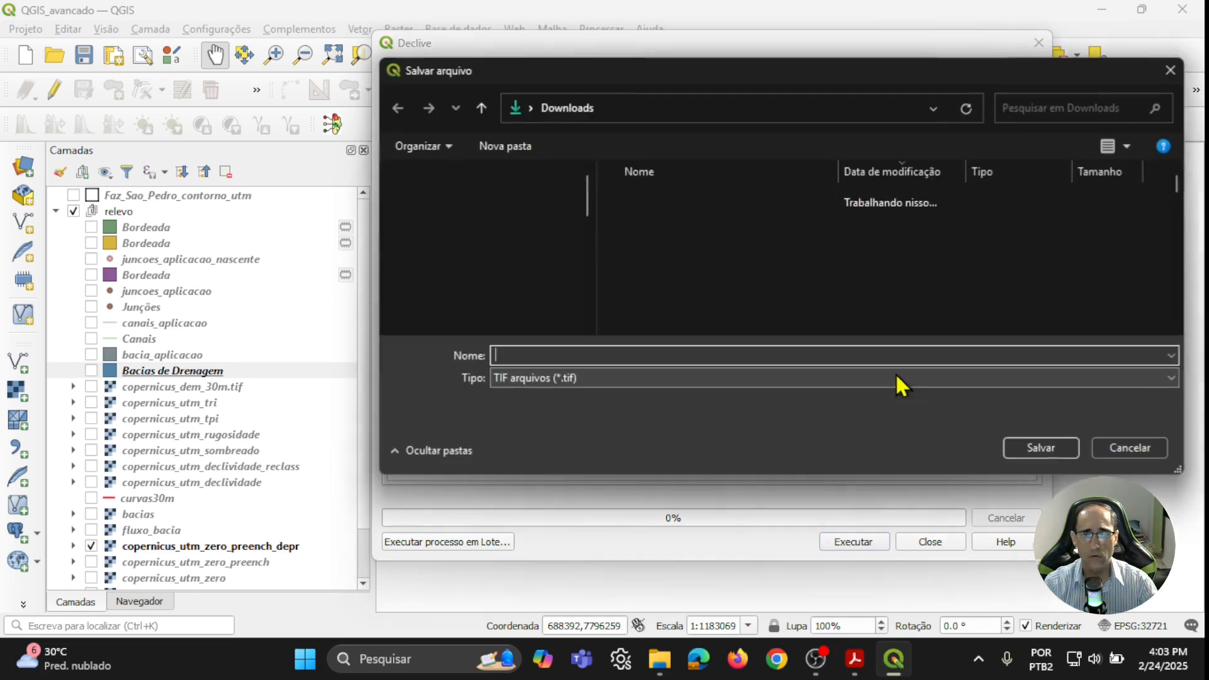
text(declive)
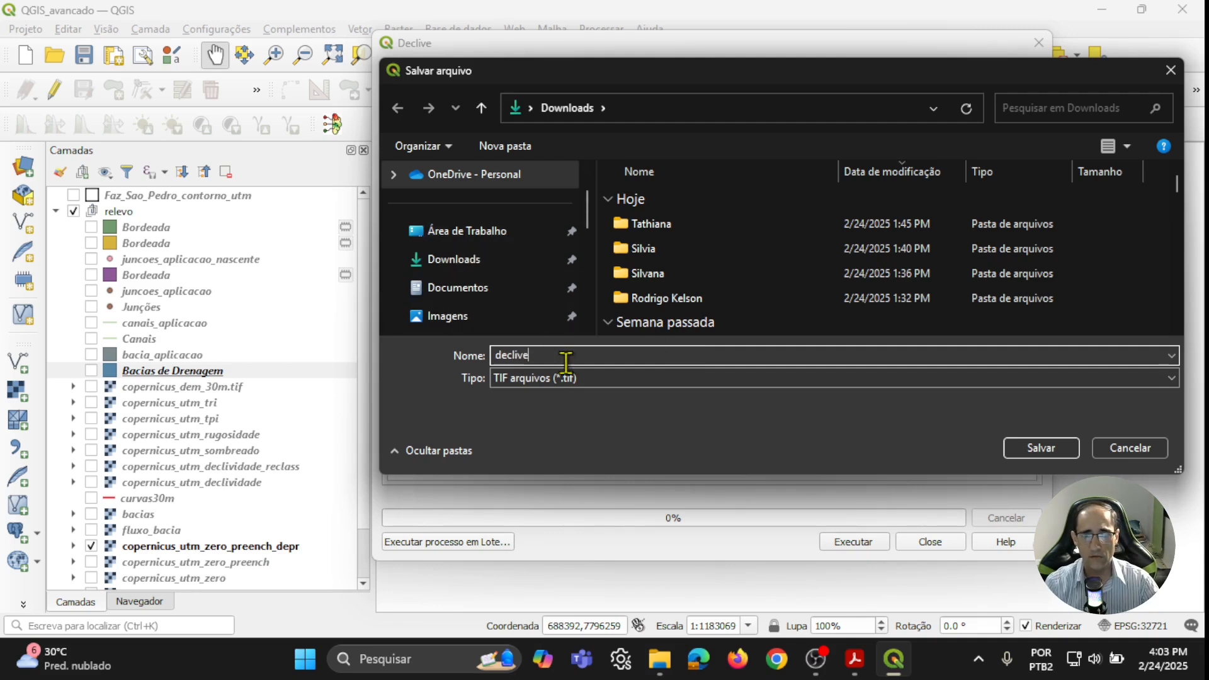
text(_mde_graus)
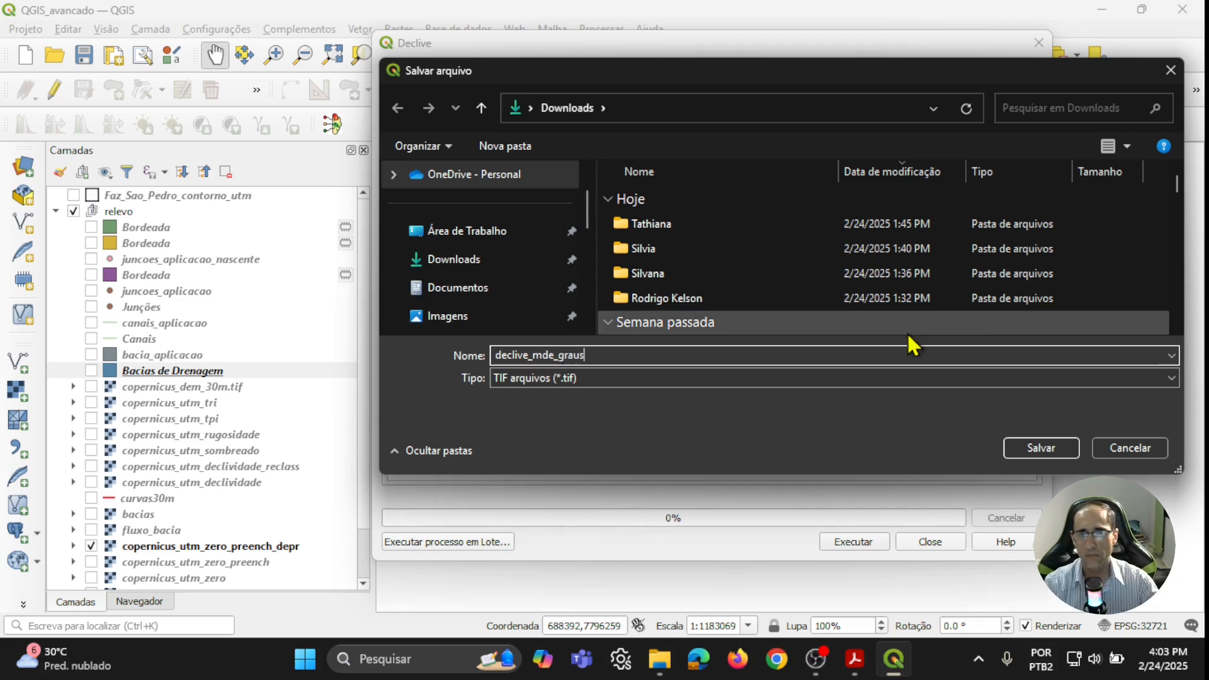
click(1035, 449)
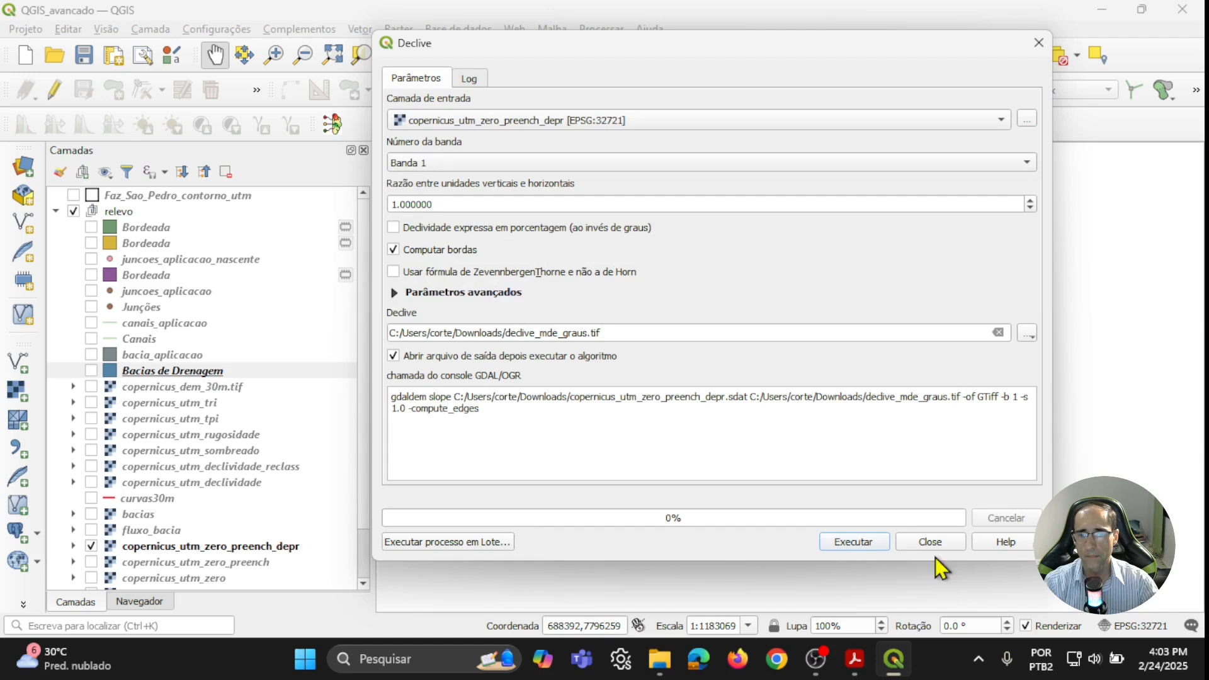
click(856, 542)
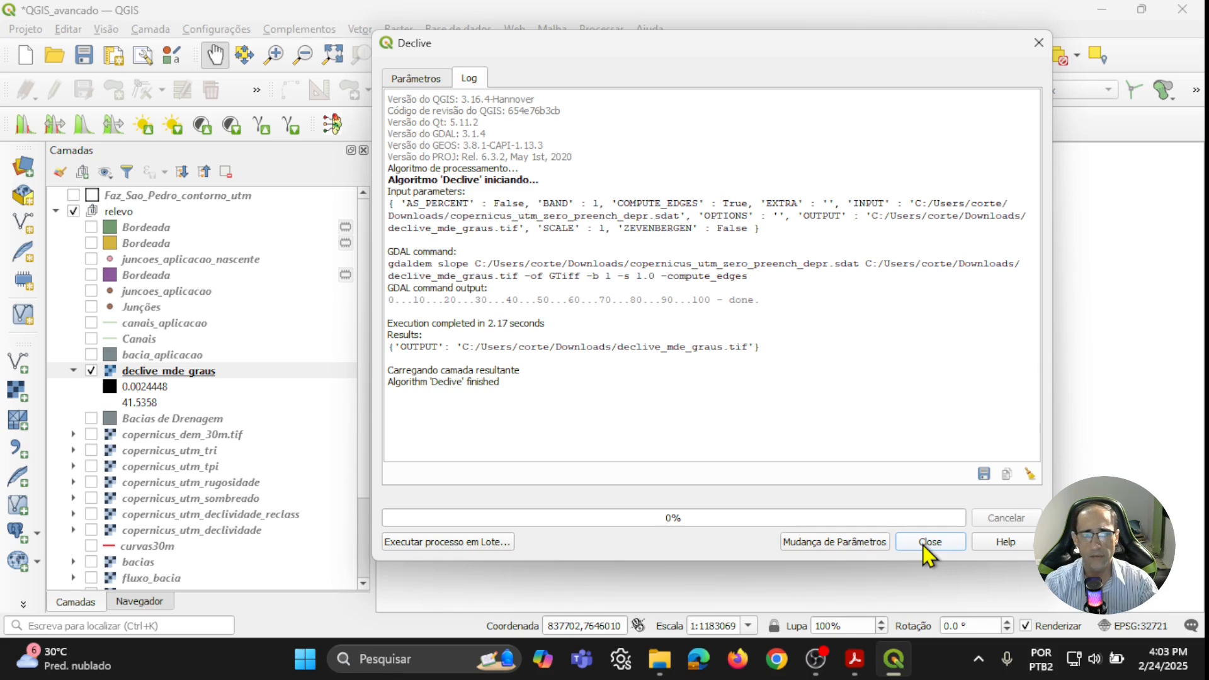
click(924, 542)
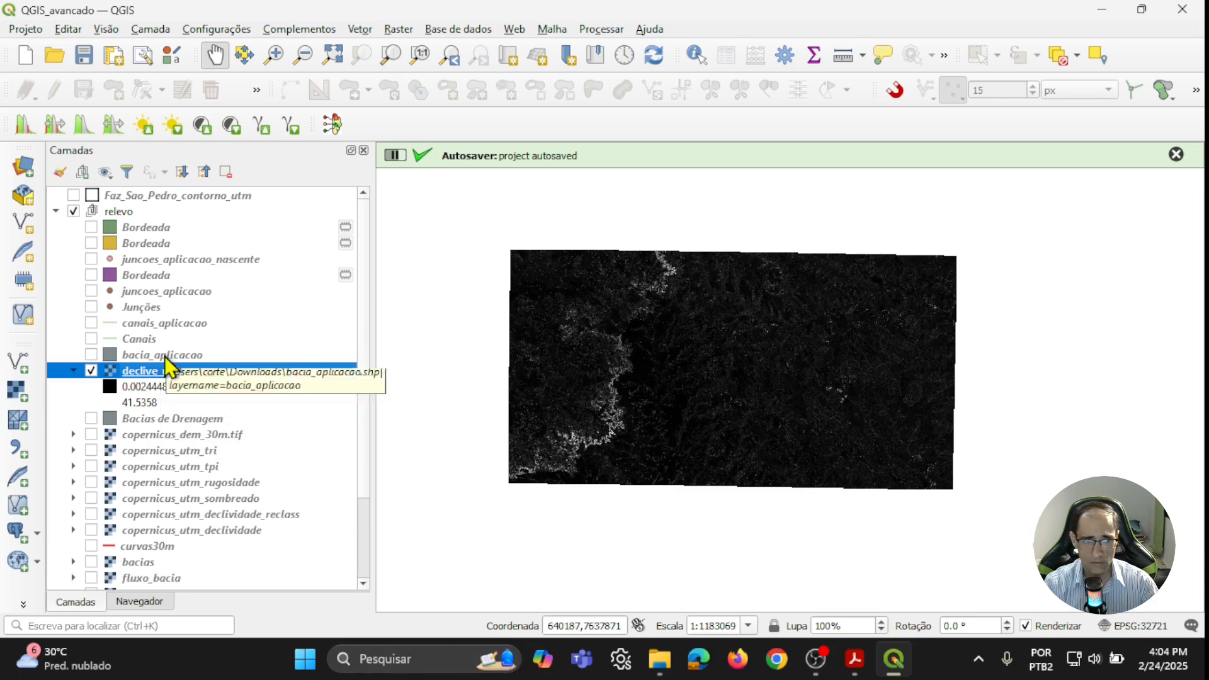
- Render declive_mde_graus as Banda simples falsa-cor with the min/max statistics precision set to Real (mais lento)
double_click(159, 374)
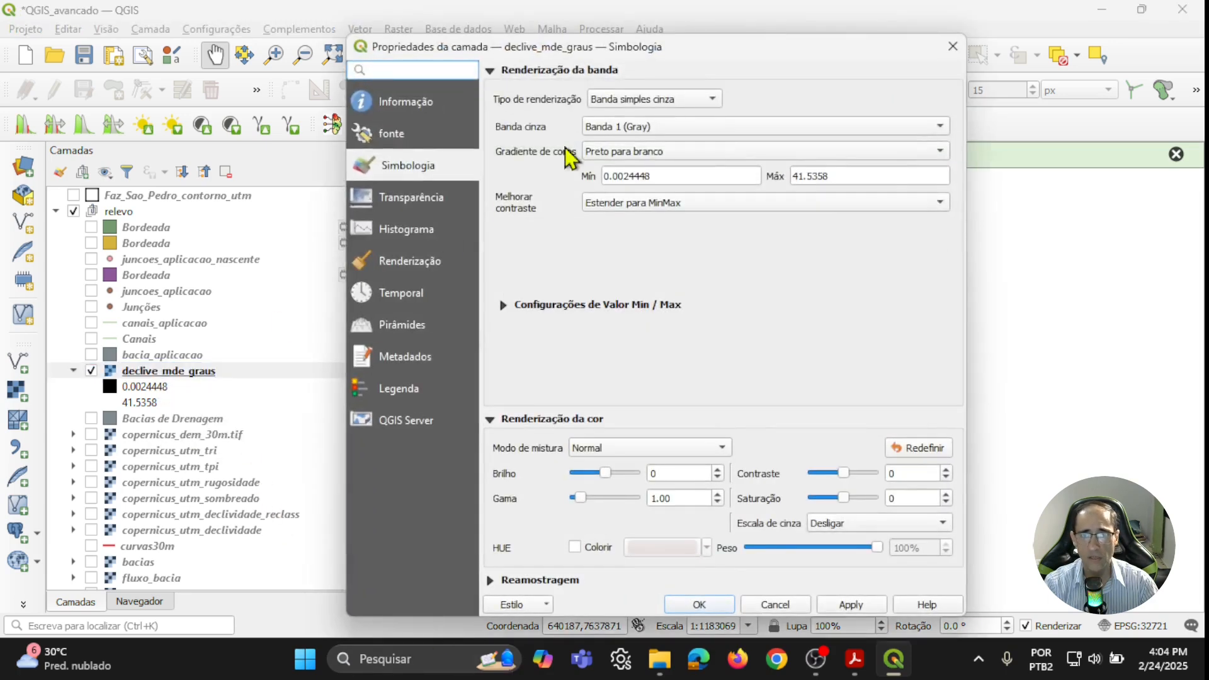
click(622, 100)
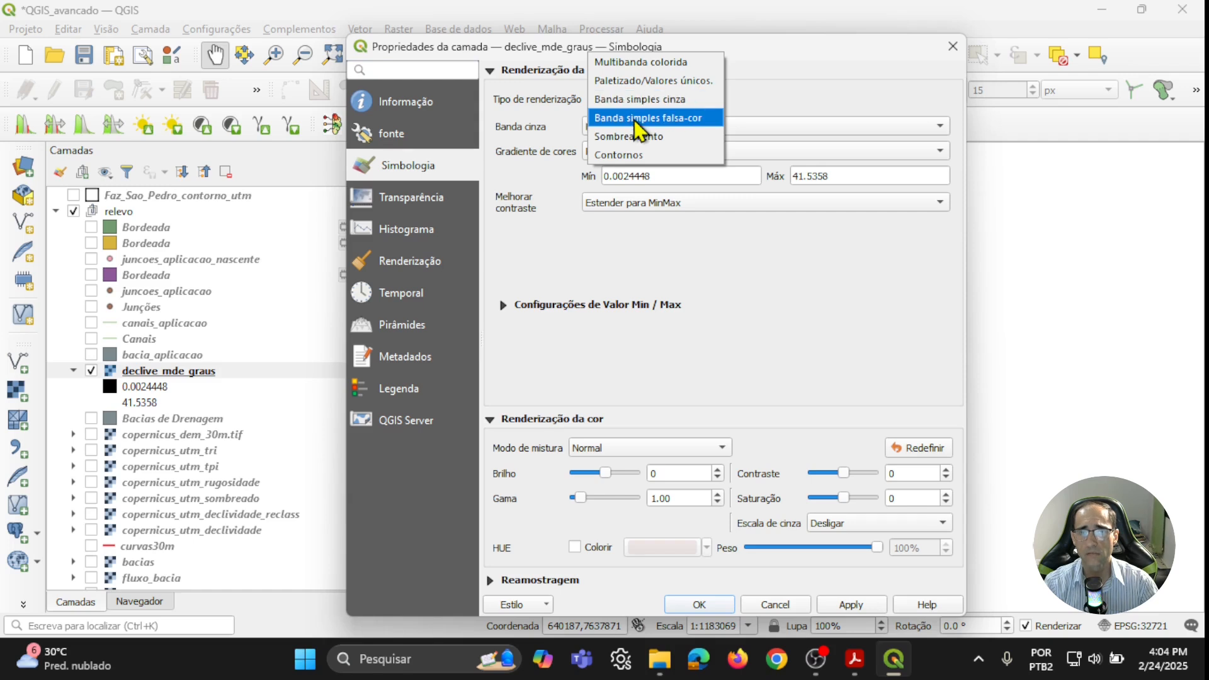
click(634, 119)
click(508, 173)
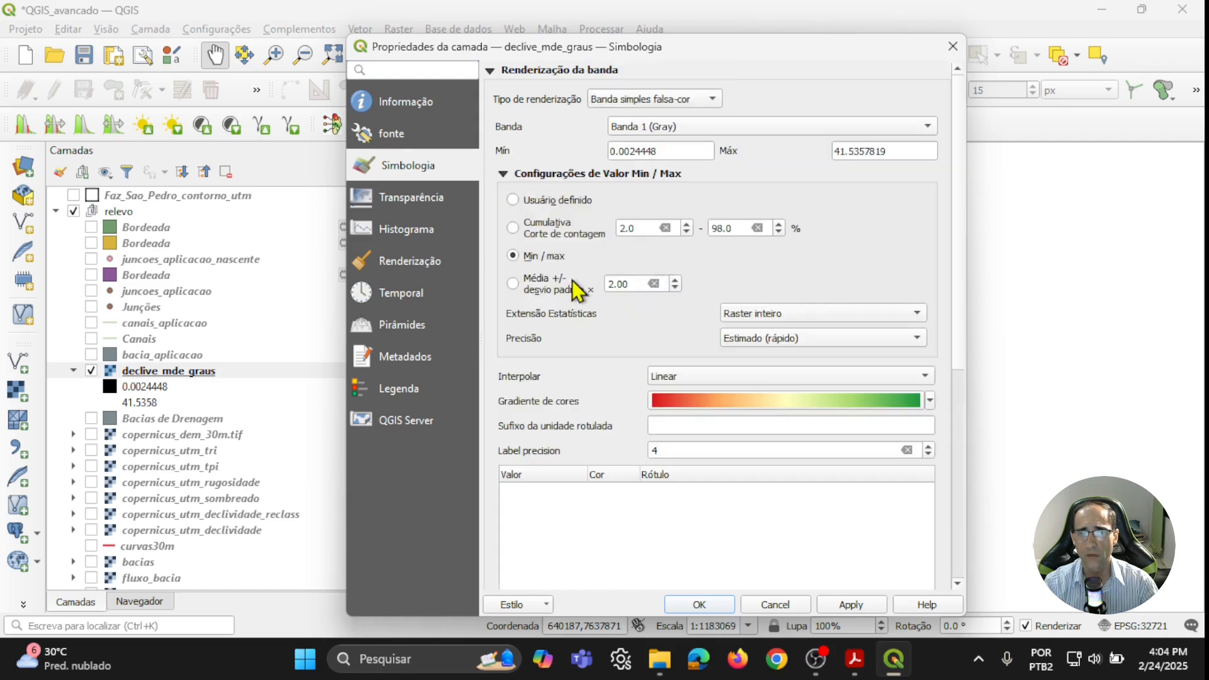
click(775, 340)
click(785, 359)
click(855, 605)
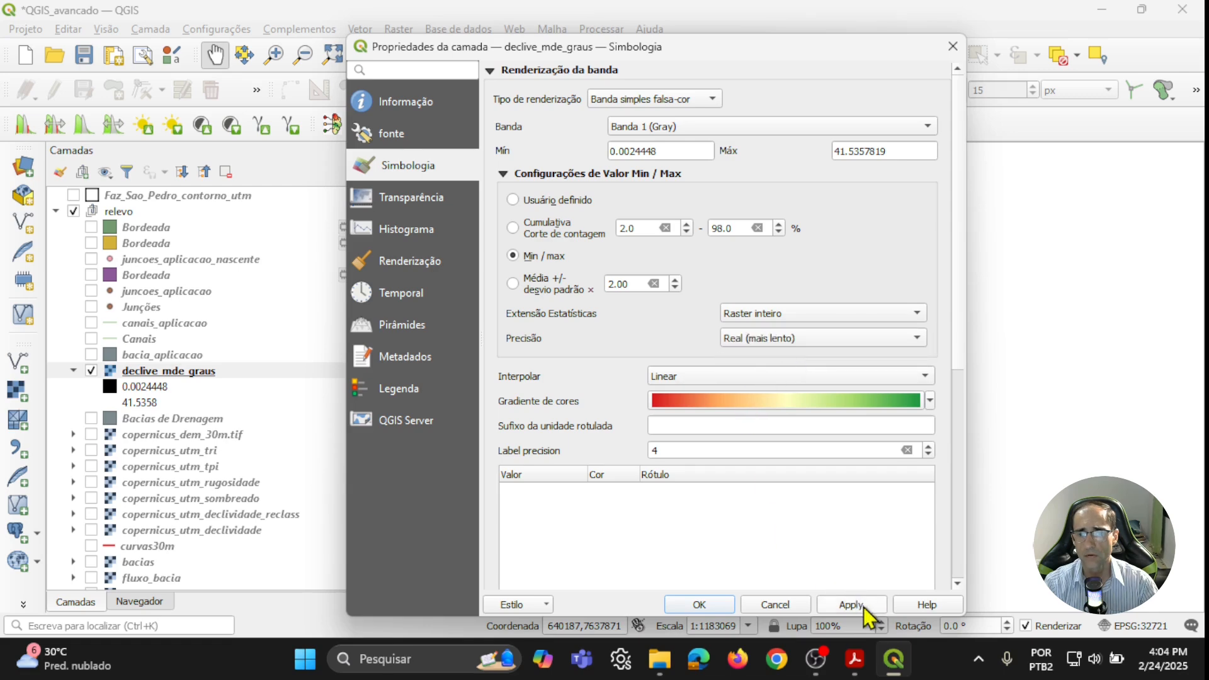
- Classify the declive_mde_graus colour ramp into five classes using Intervalo igual mode and apply the style
scroll(595, 523, down, 3)
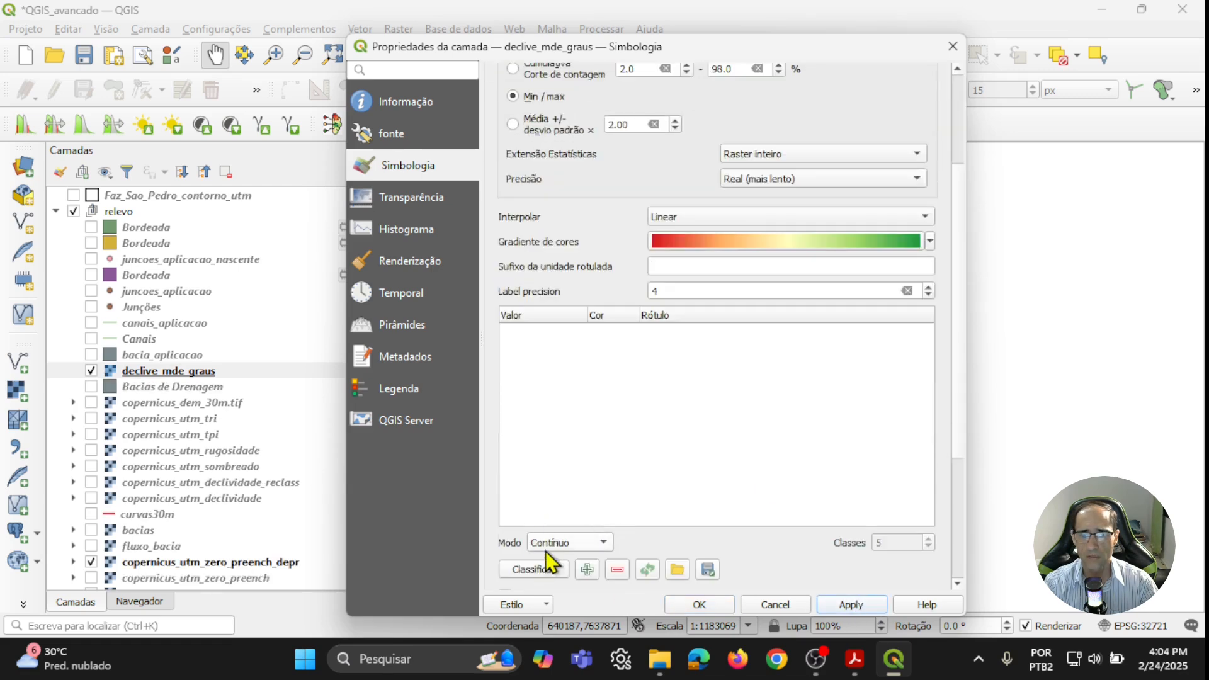
scroll(582, 559, up, 1)
scroll(591, 440, down, 1)
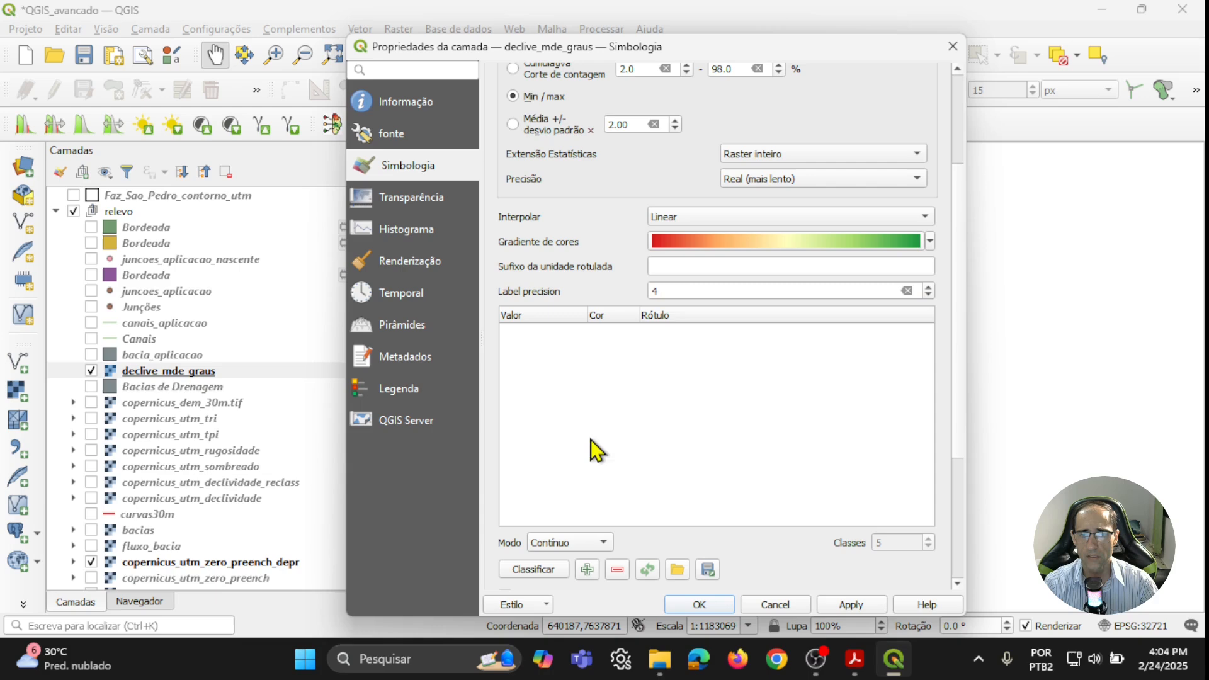
click(585, 542)
click(570, 563)
click(855, 607)
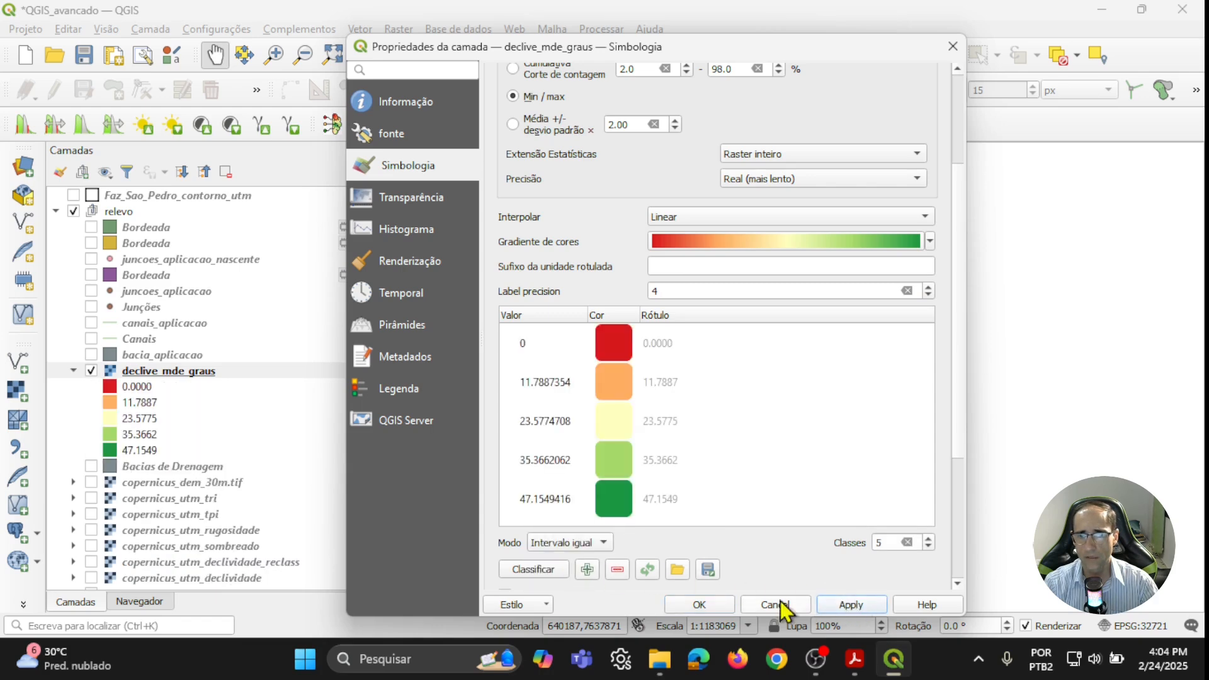
click(699, 606)
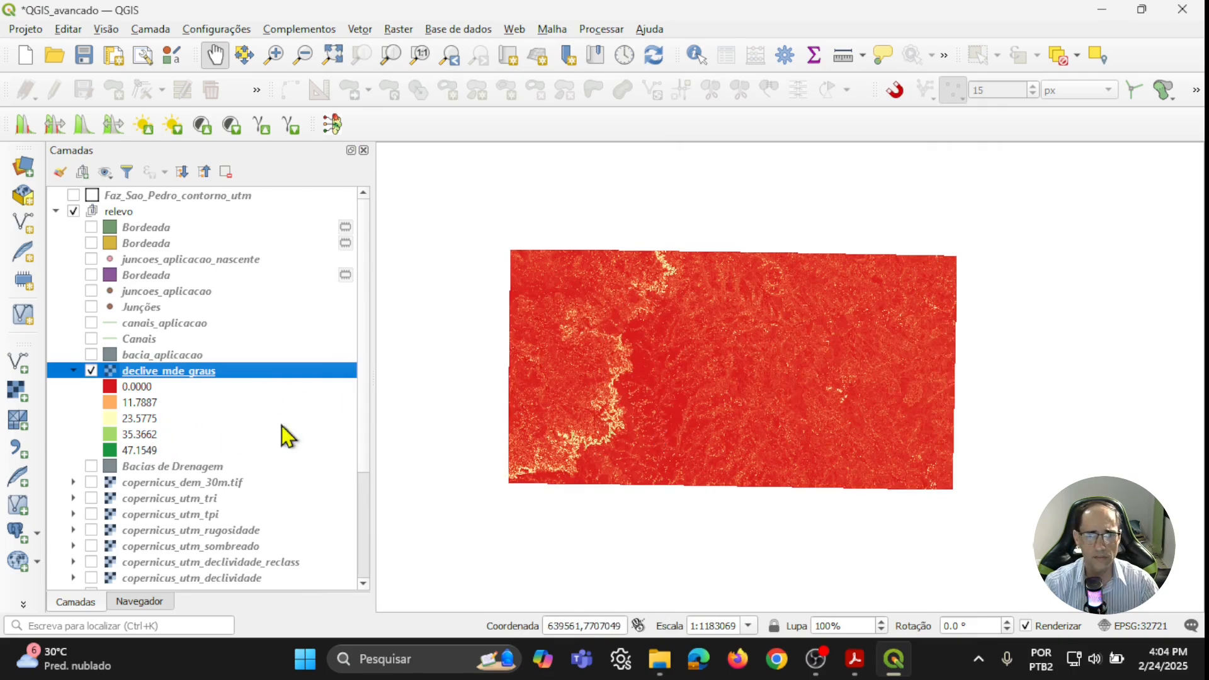
- Inspect the steep areas of declive_mde_graus up close and compute its raster histogram to examine the slope distribution
scroll(598, 397, up, 4)
scroll(606, 394, up, 2)
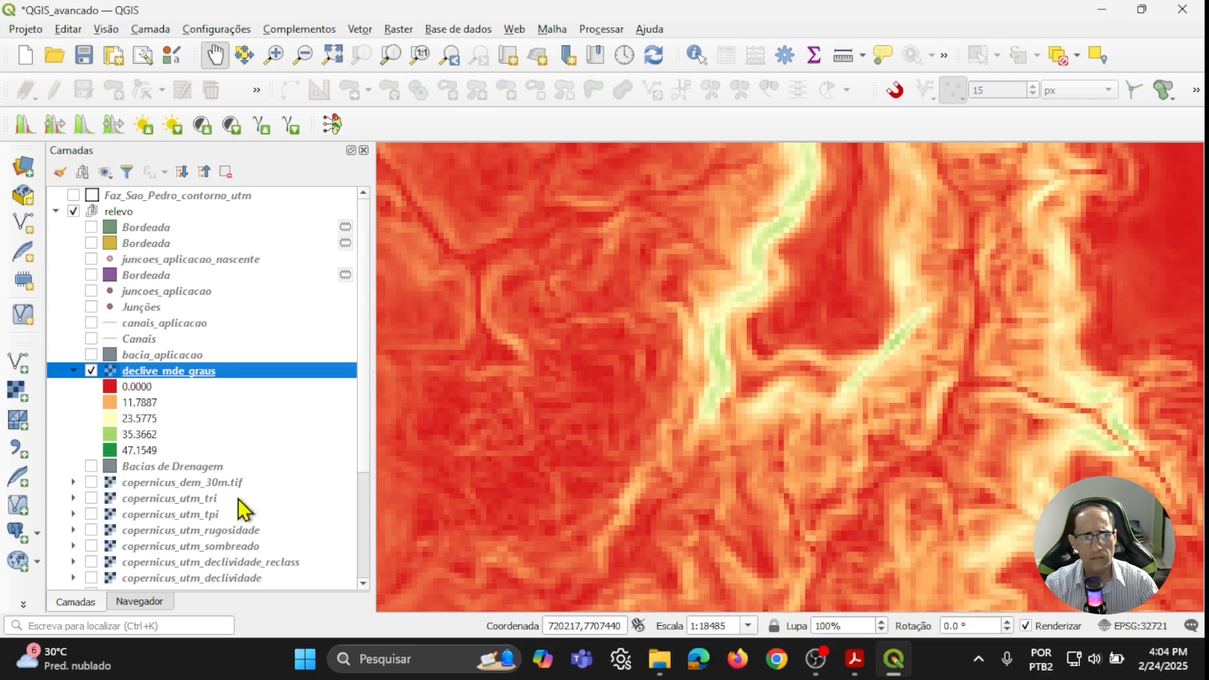
scroll(897, 321, up, 2)
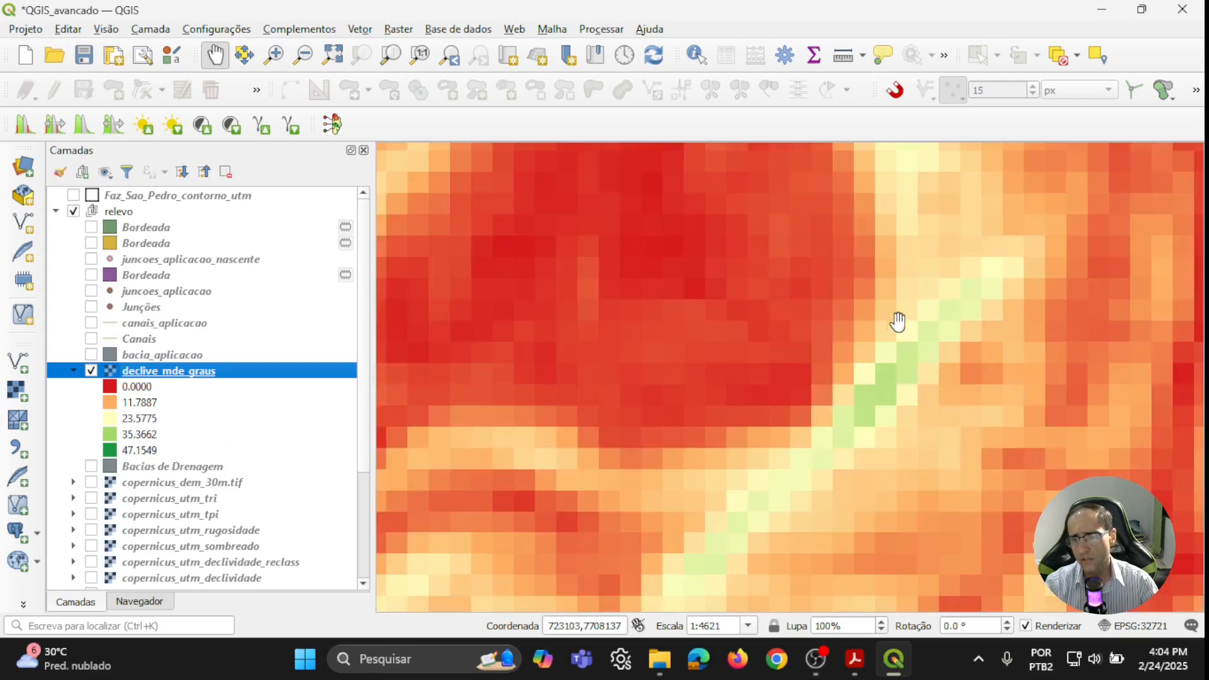
scroll(898, 321, down, 2)
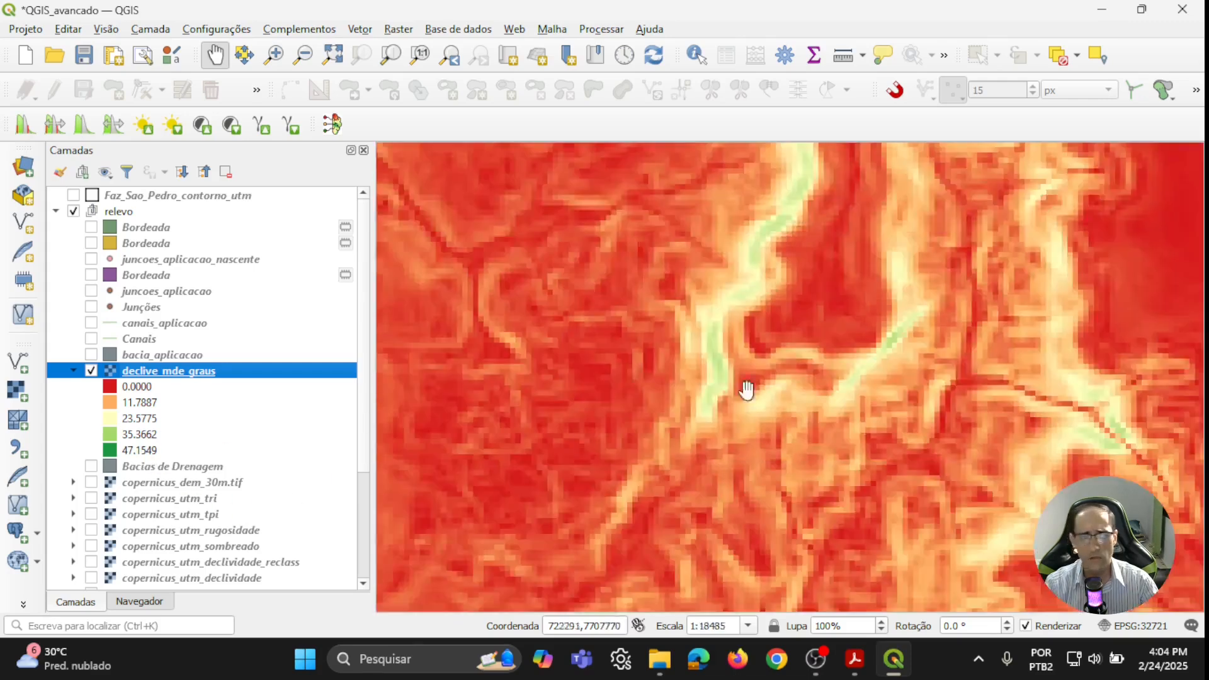
double_click(190, 373)
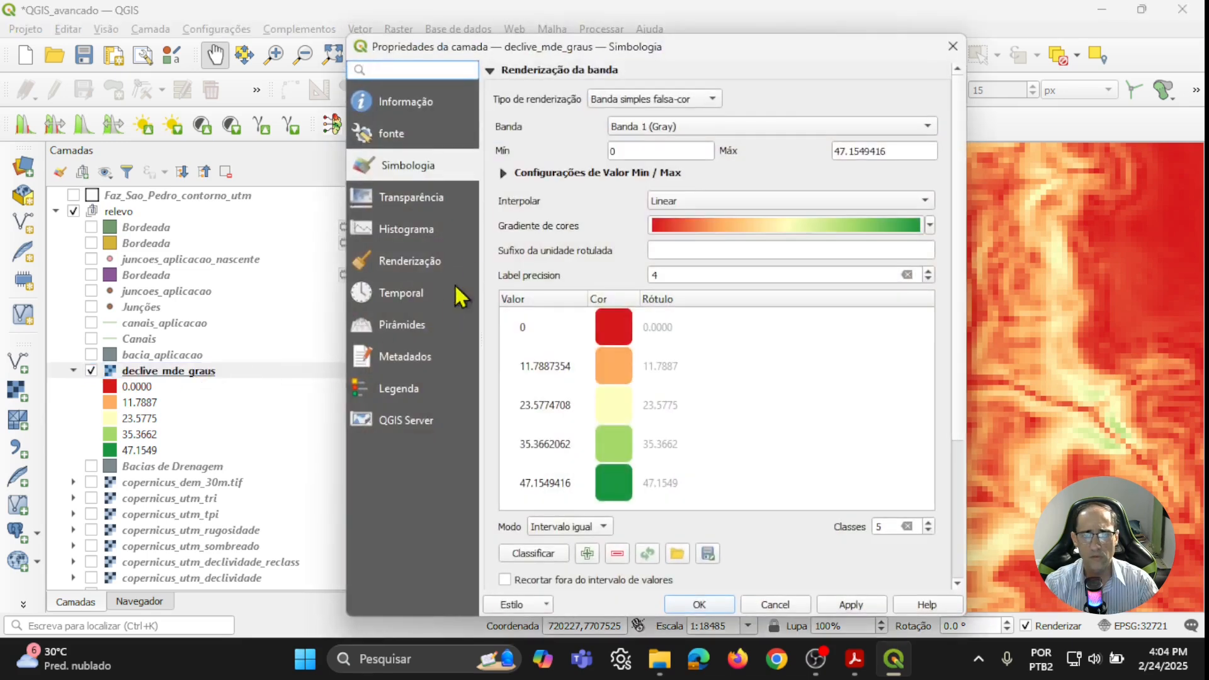
click(407, 231)
click(696, 540)
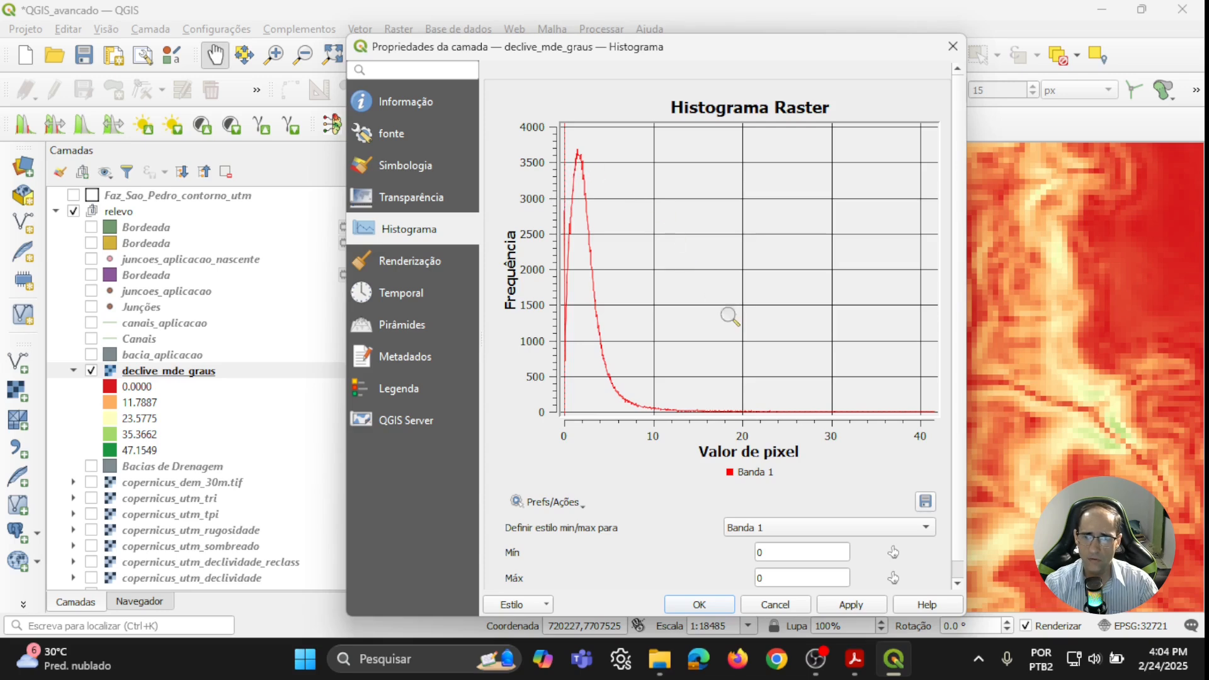
scroll(810, 494, down, 1)
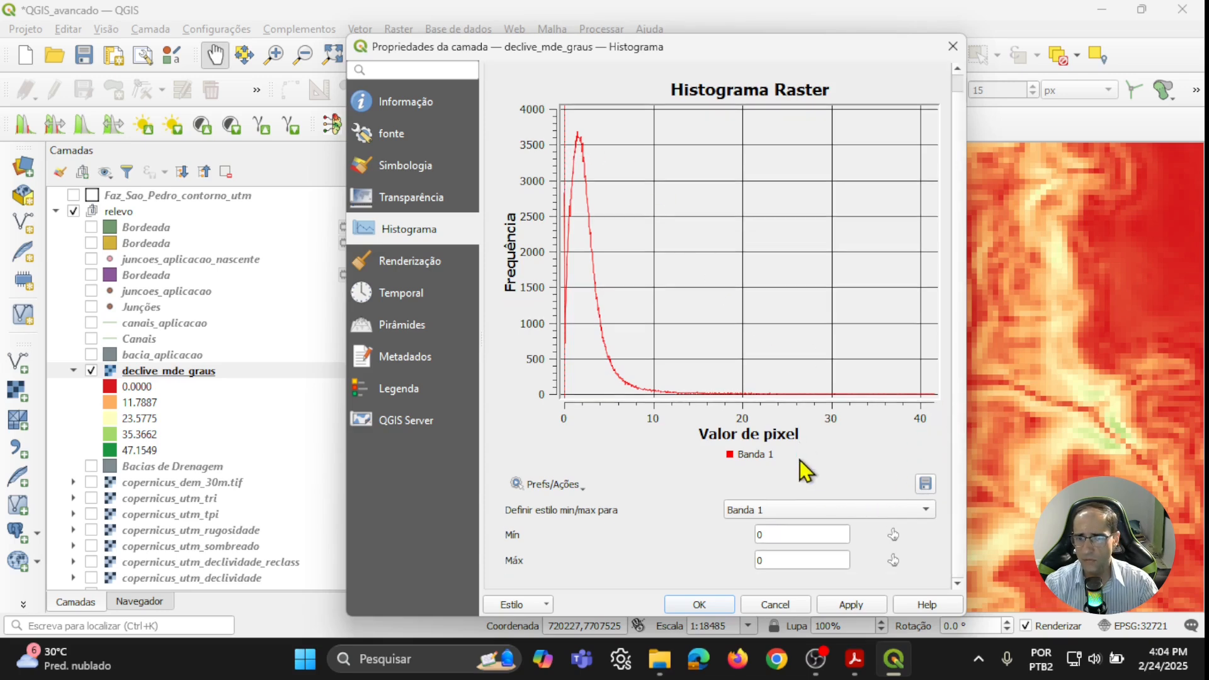
click(953, 46)
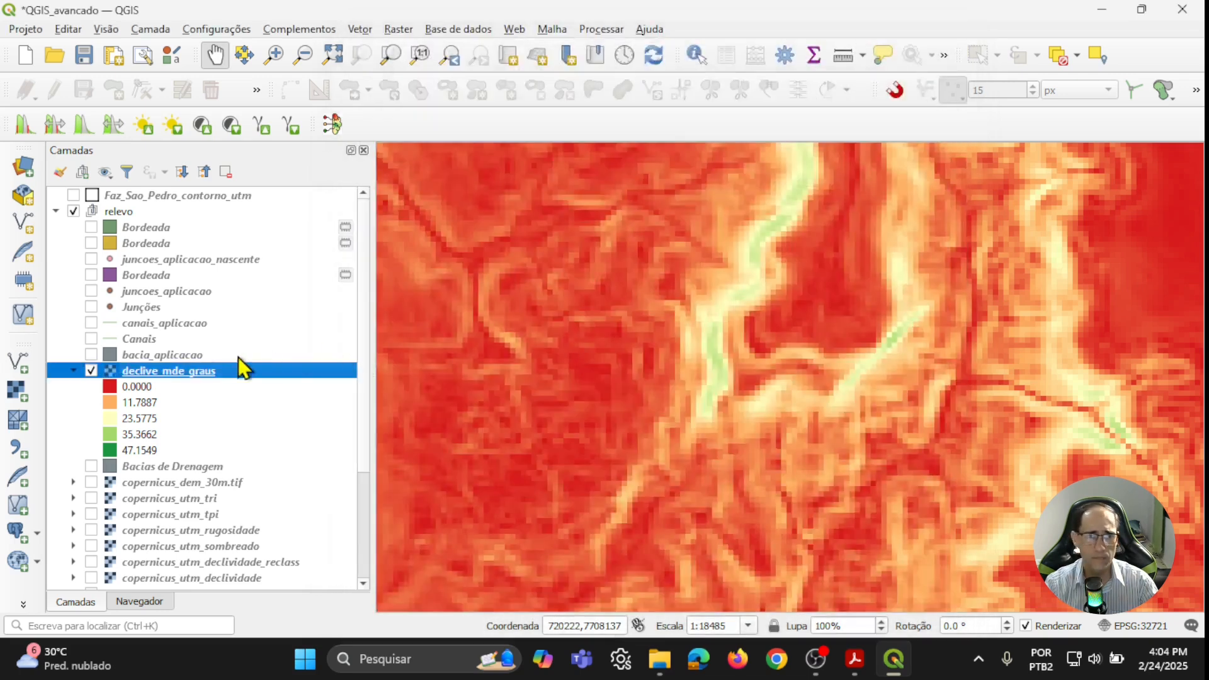
- Review the min/max value settings in the declive_mde_graus symbology and view the whole slope raster on the map
double_click(186, 373)
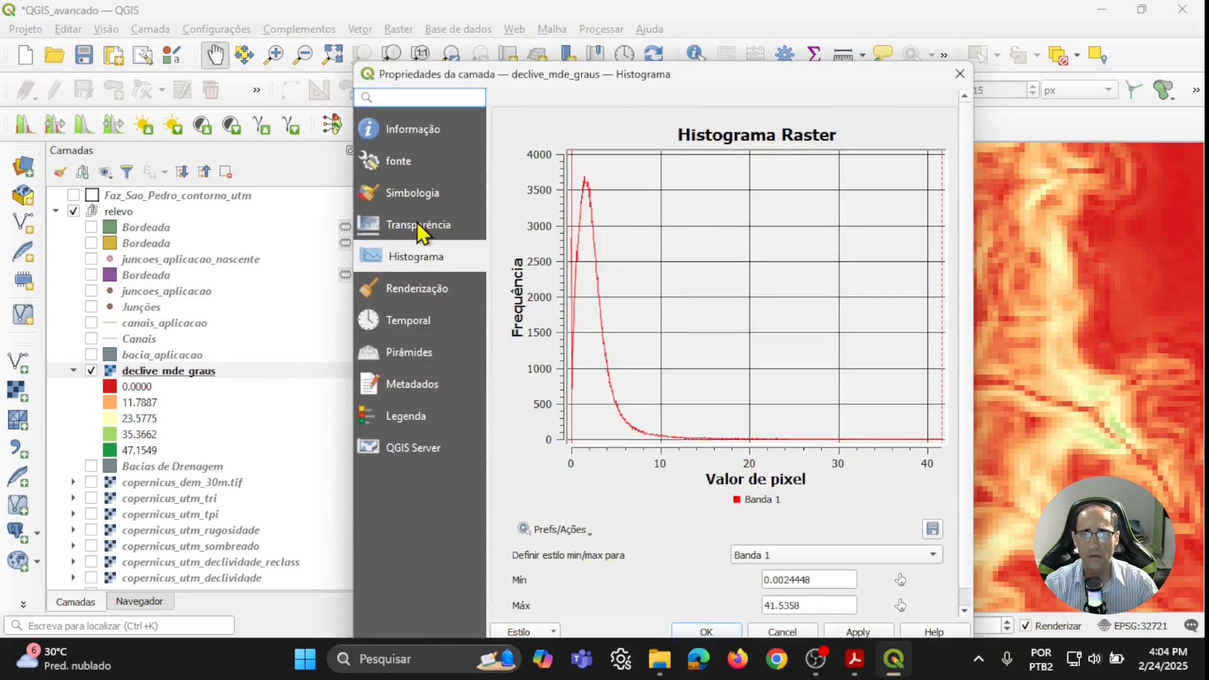
click(414, 192)
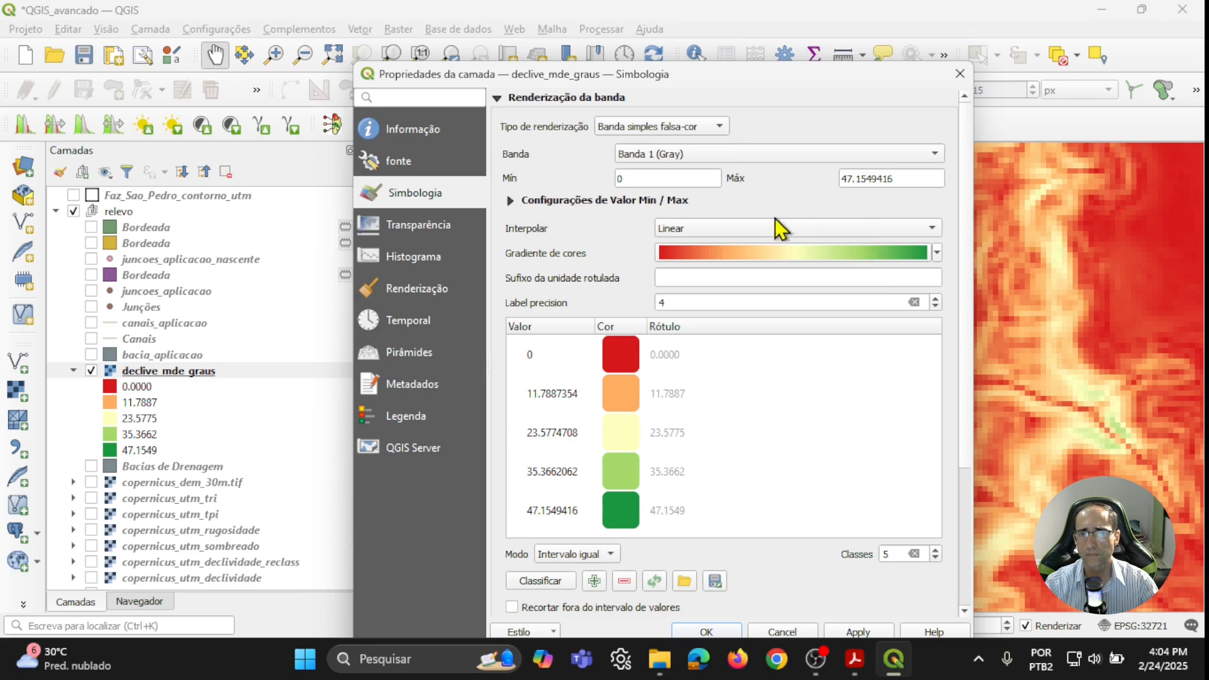
click(509, 202)
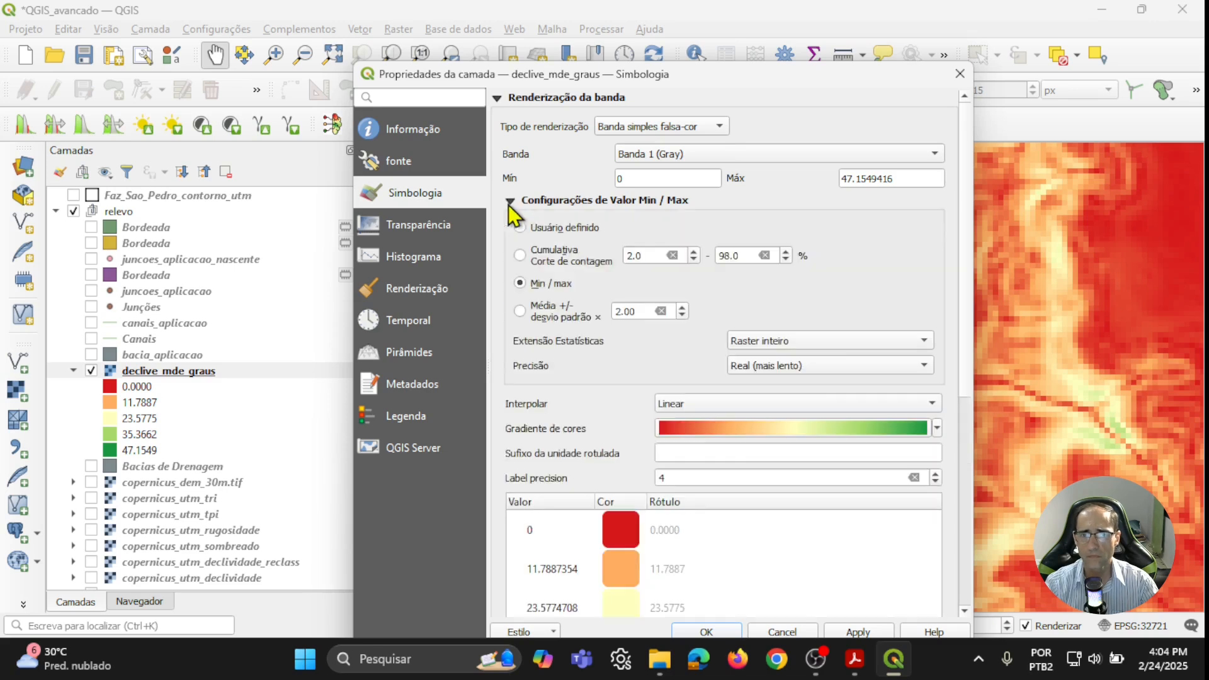
click(814, 367)
click(814, 367)
drag(838, 75, 814, 36)
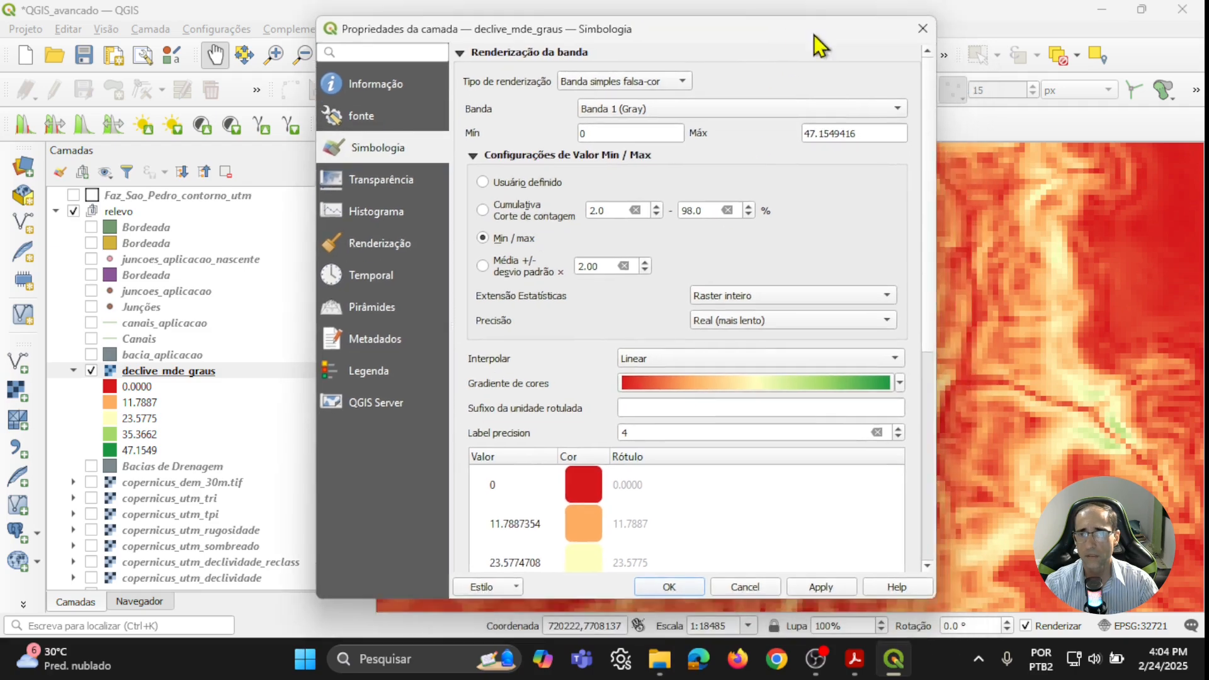
click(924, 29)
scroll(685, 400, down, 3)
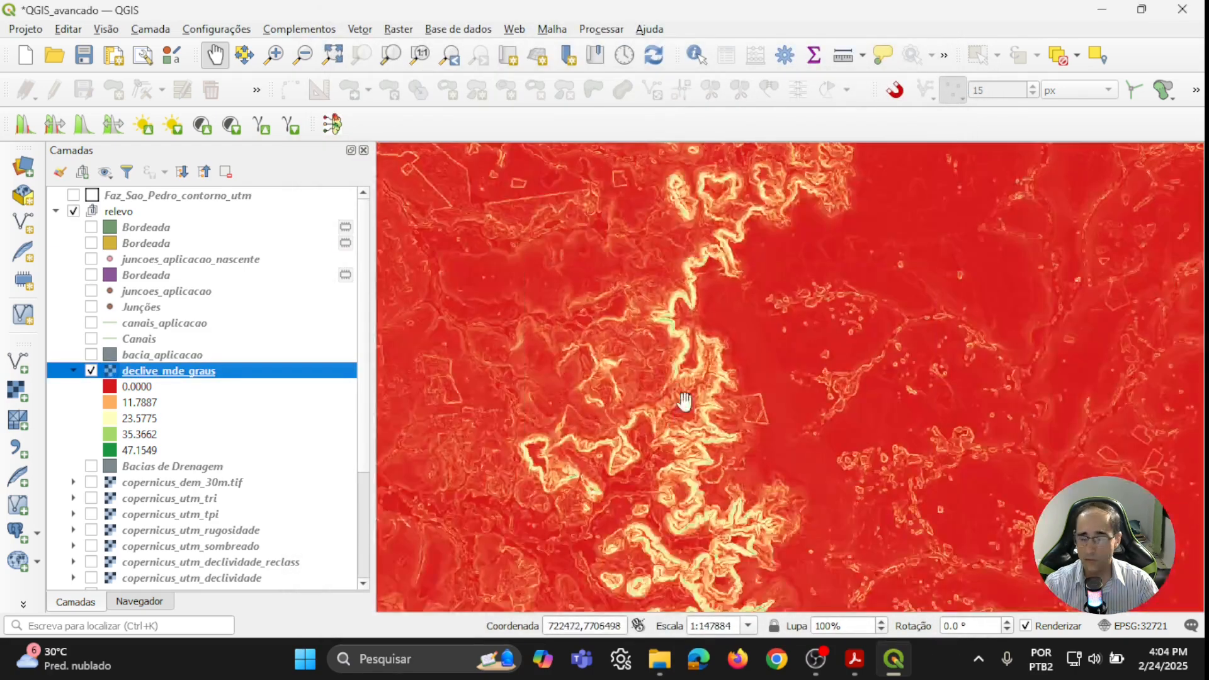
scroll(684, 401, down, 2)
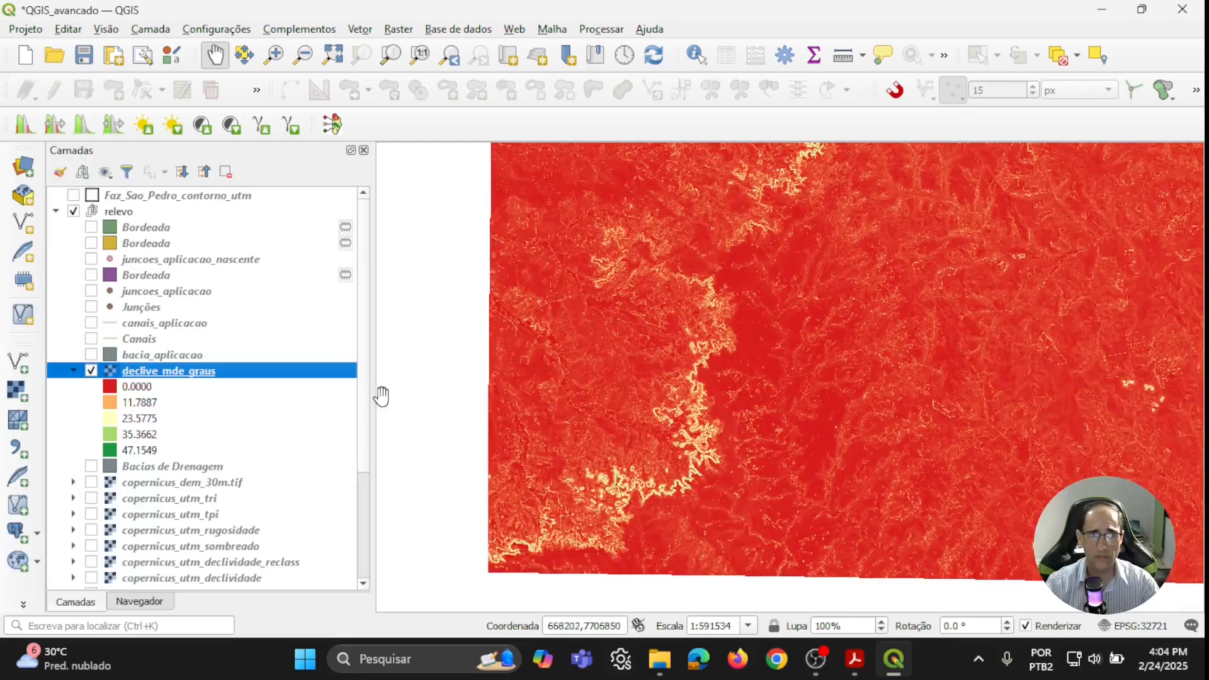
scroll(693, 377, down, 1)
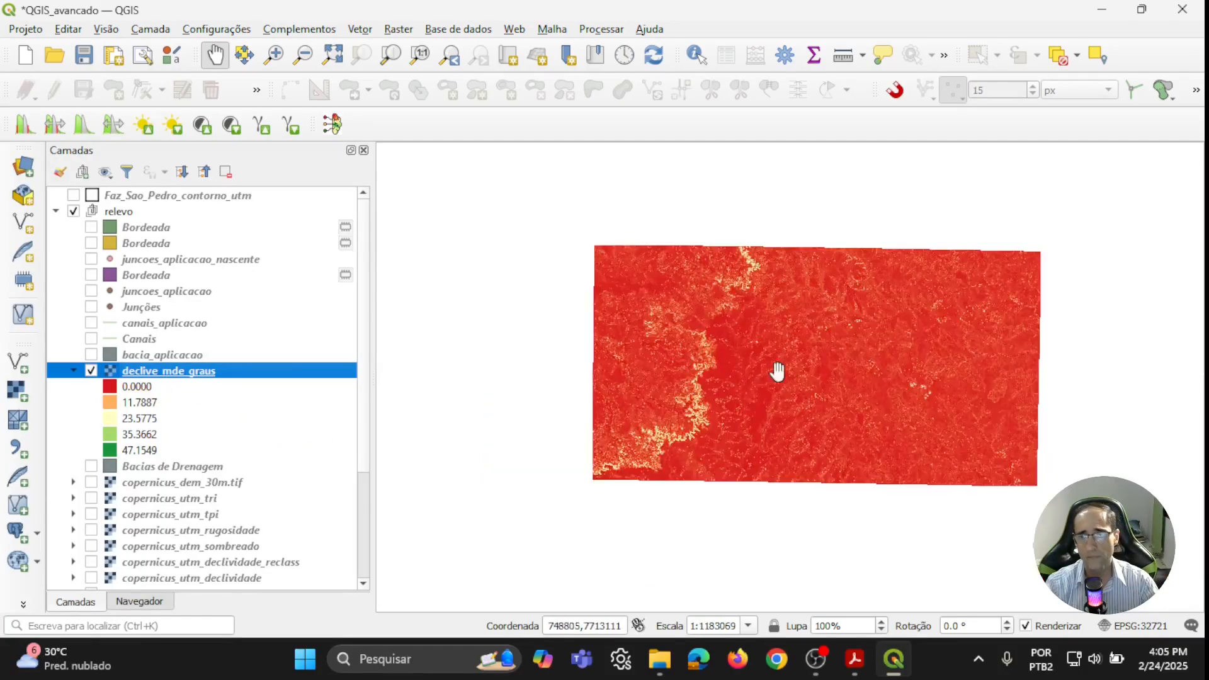
- Examine the steep areas of the declive_mde_graus raster up close and across its whole extent
drag(778, 371, 677, 386)
scroll(677, 387, up, 1)
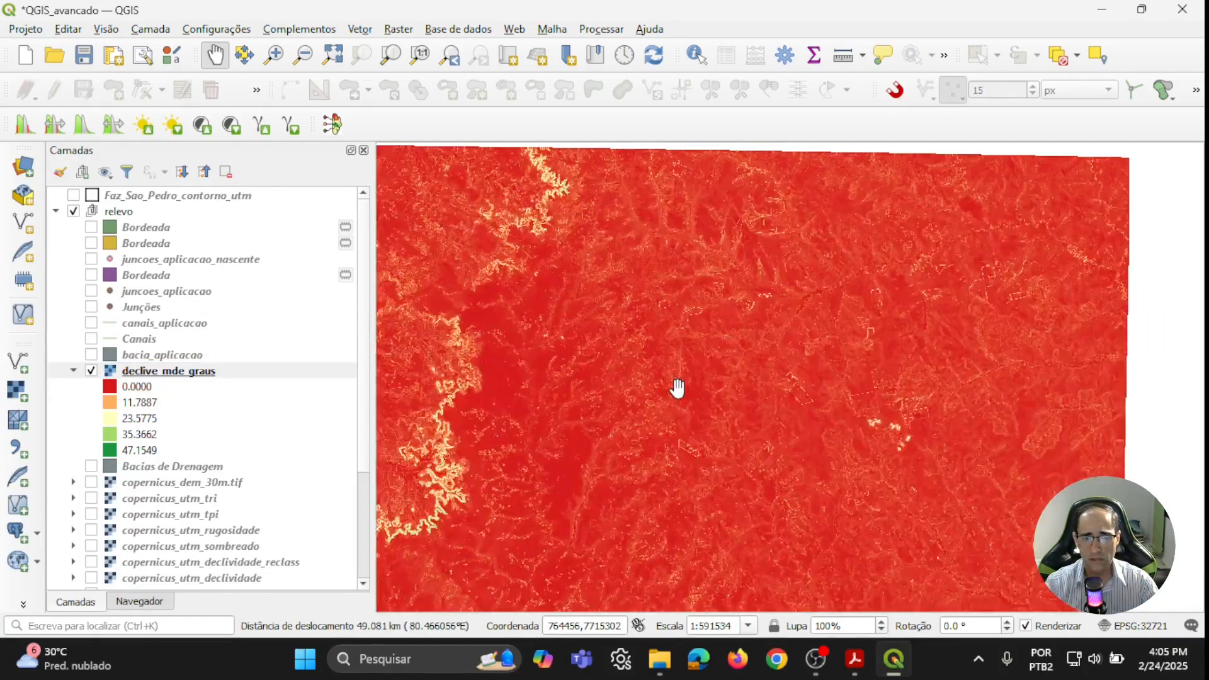
scroll(850, 394, up, 1)
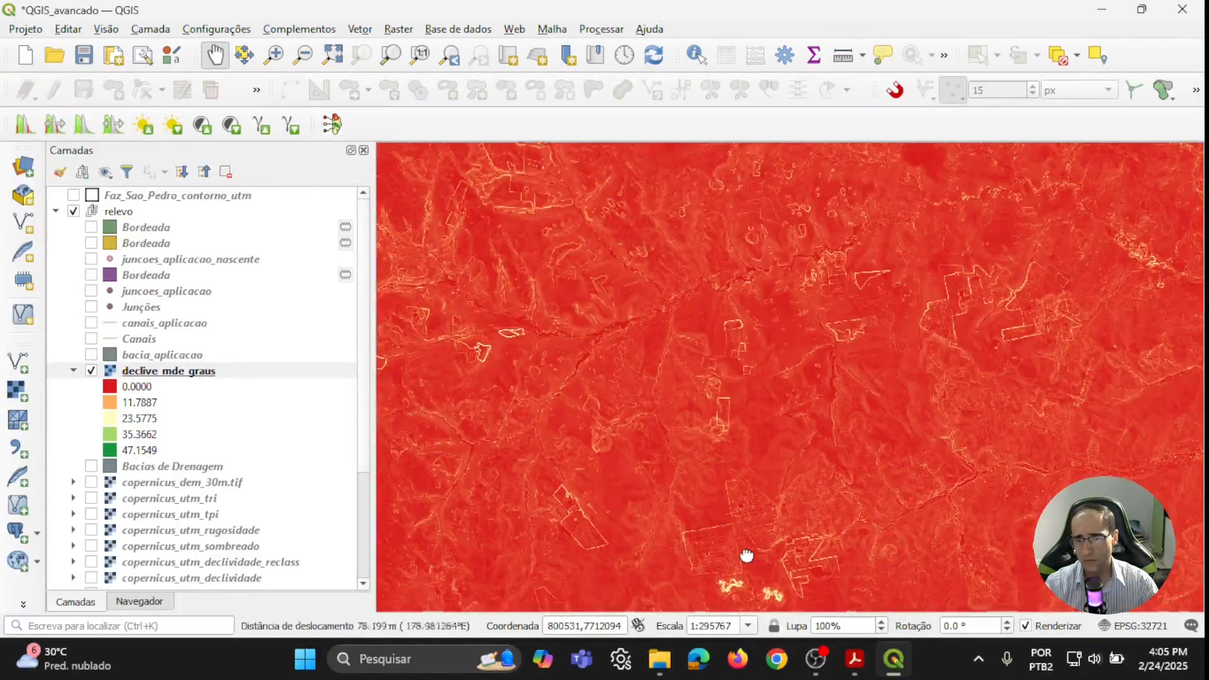
drag(748, 532, 763, 416)
scroll(777, 483, up, 2)
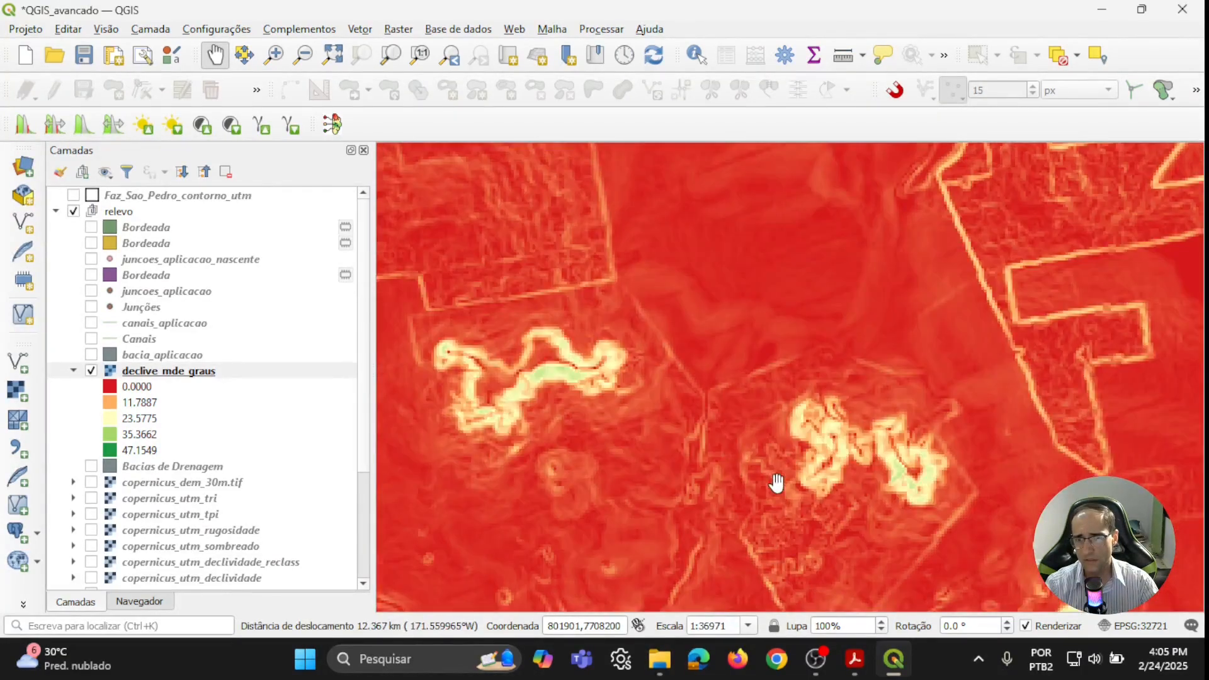
scroll(776, 484, down, 4)
scroll(570, 406, down, 1)
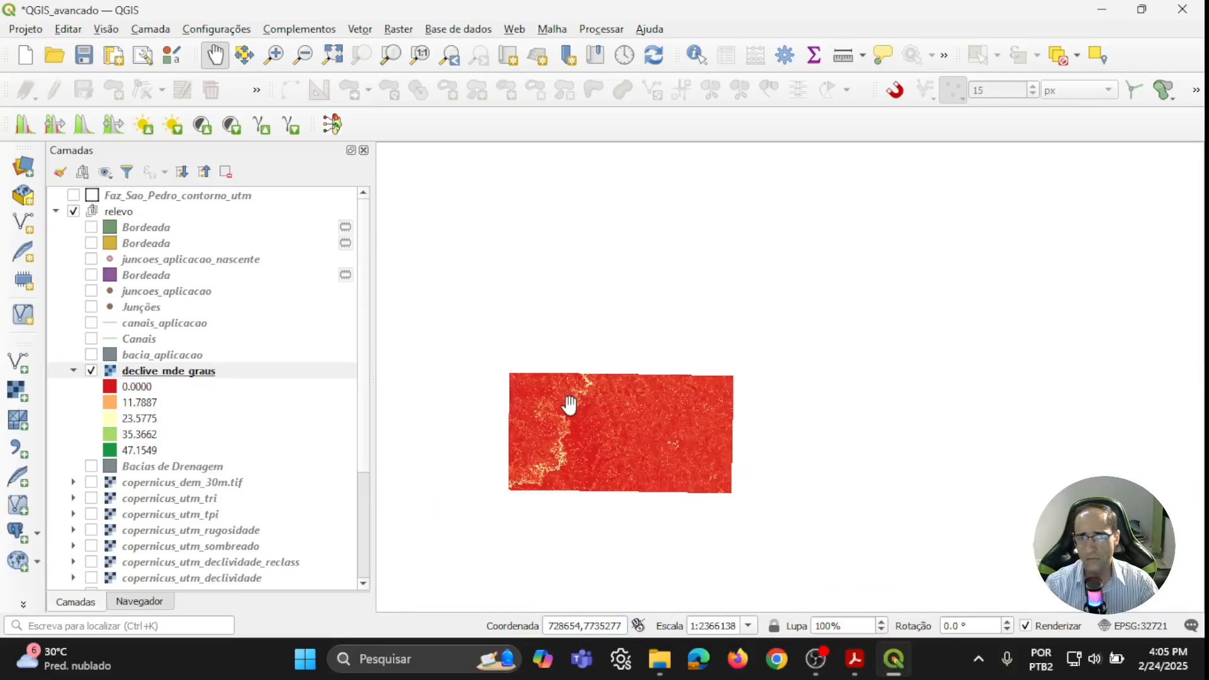
drag(598, 426, 614, 367)
scroll(648, 415, up, 1)
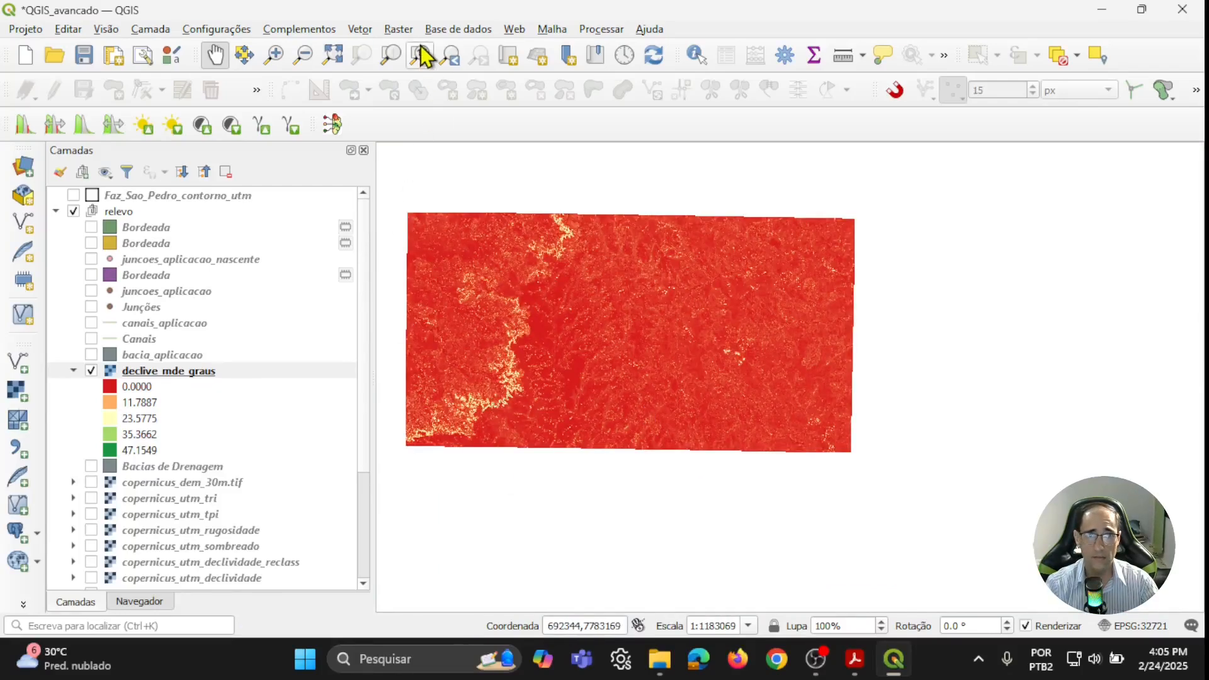
- Build the raster calculator expression "declive_mde_graus@1" >= 45 to isolate slopes of at least 45 degrees
click(400, 29)
click(416, 55)
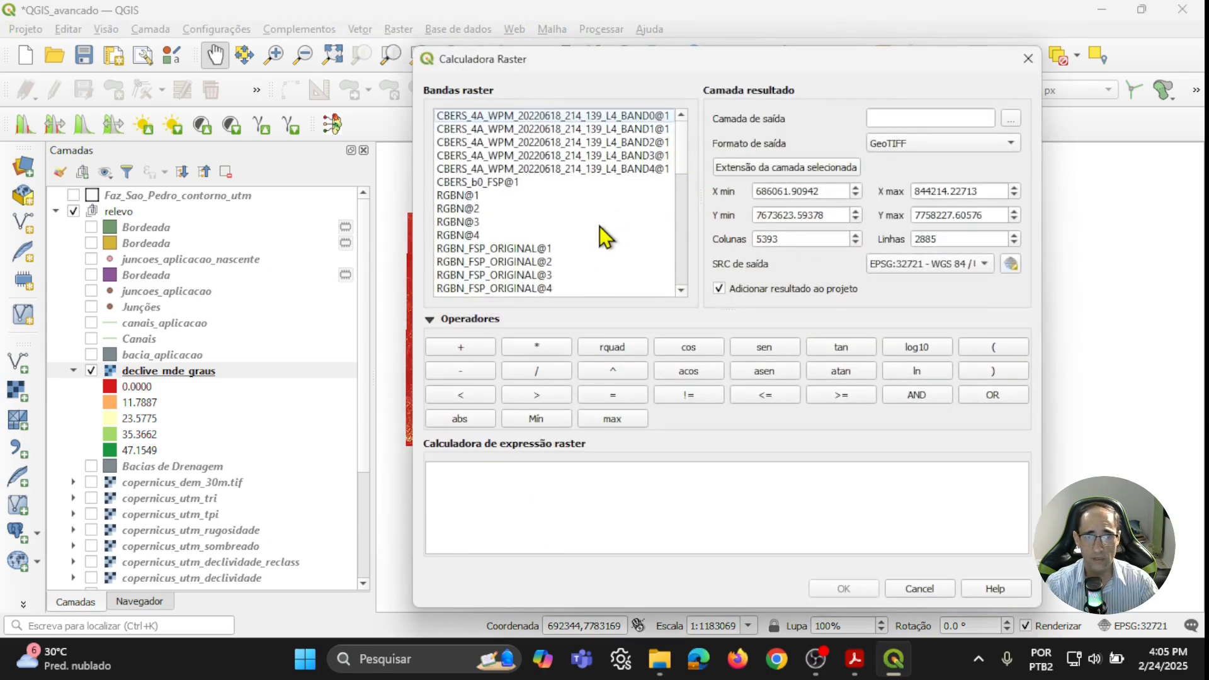
scroll(600, 228, down, 3)
scroll(599, 226, down, 7)
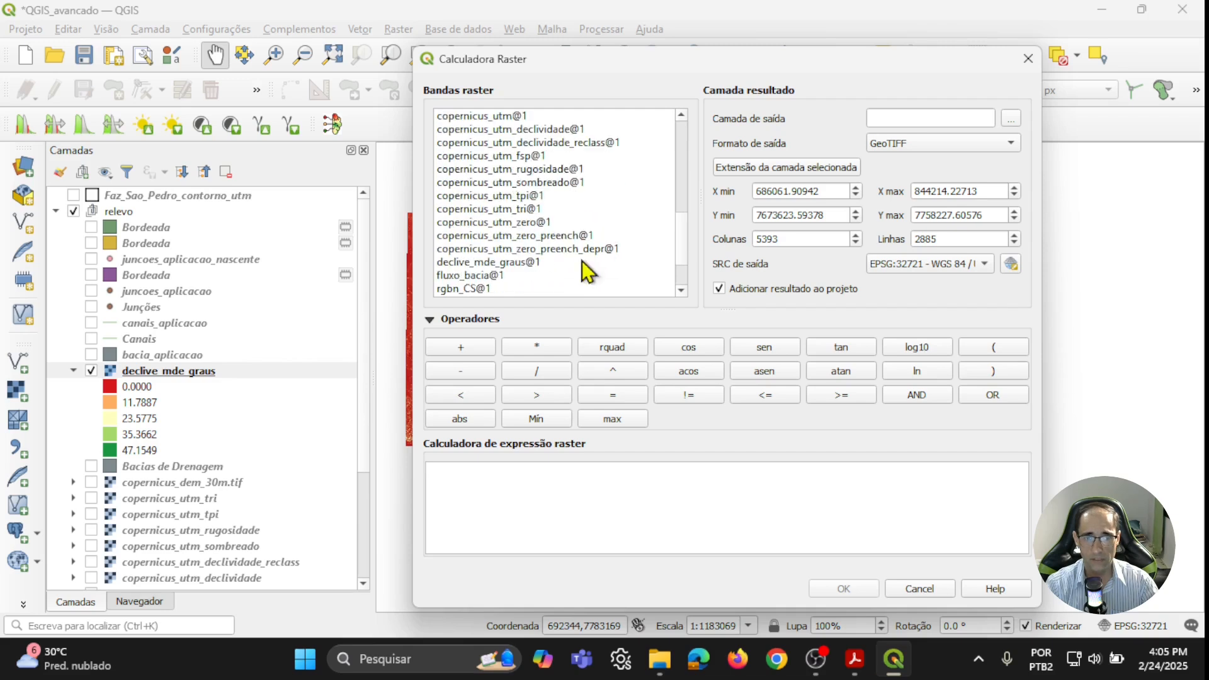
double_click(505, 261)
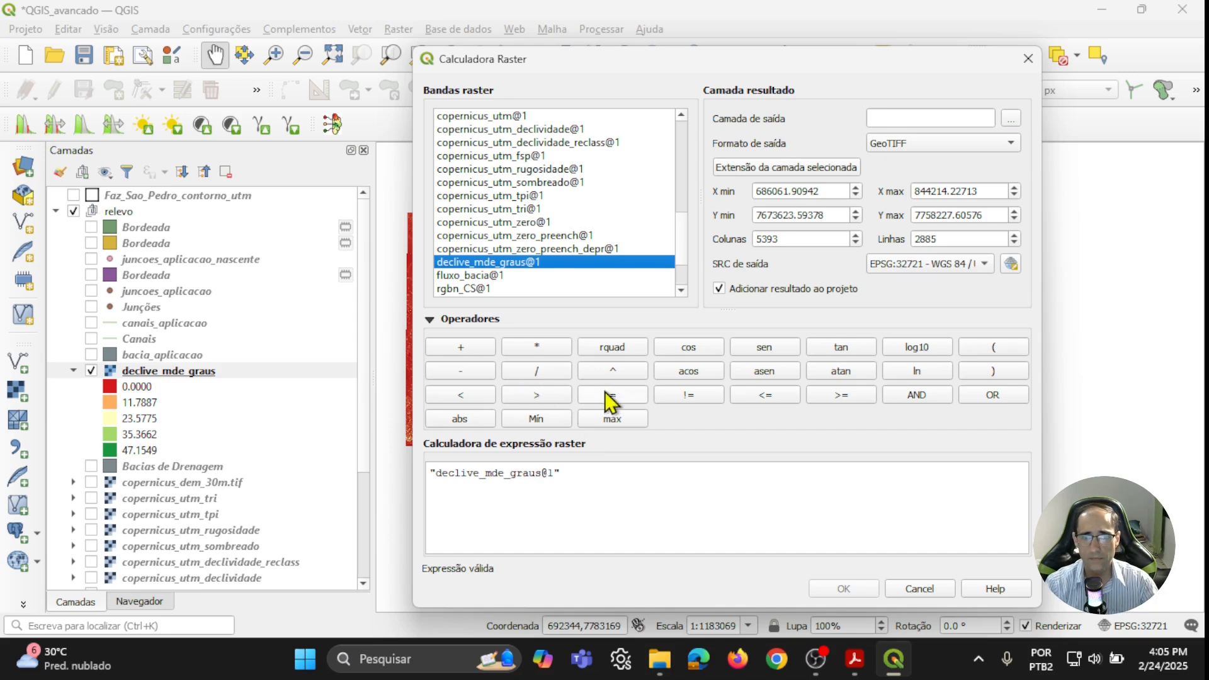
click(842, 395)
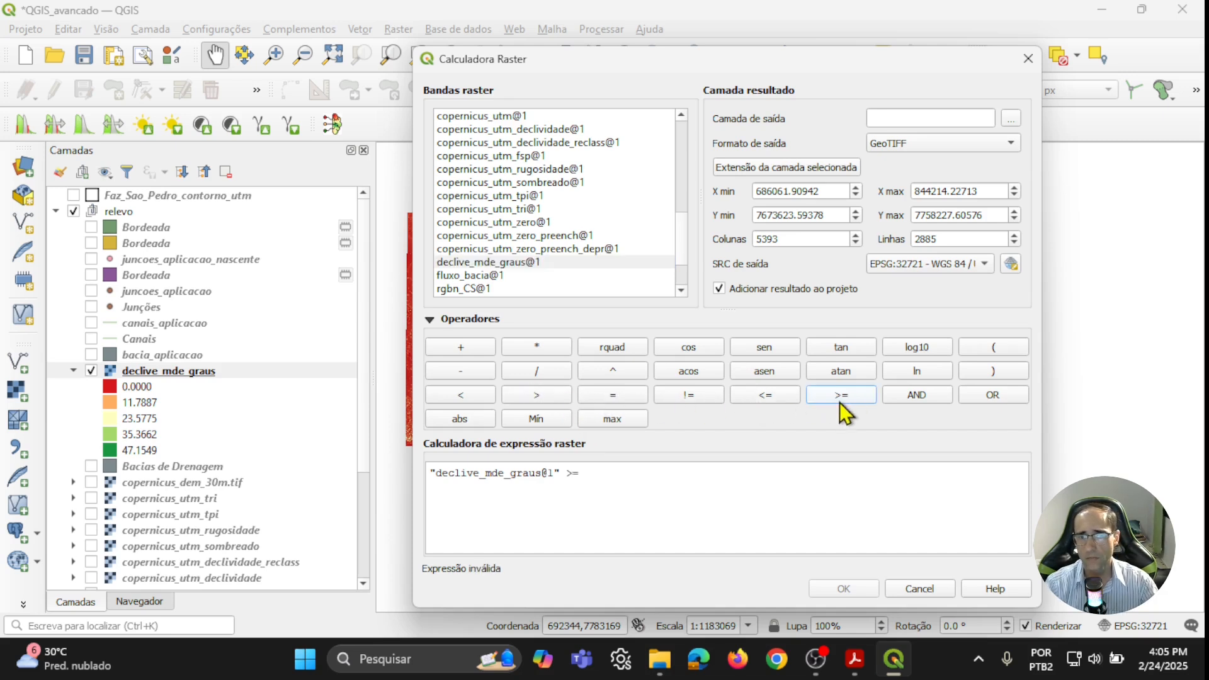
text(45)
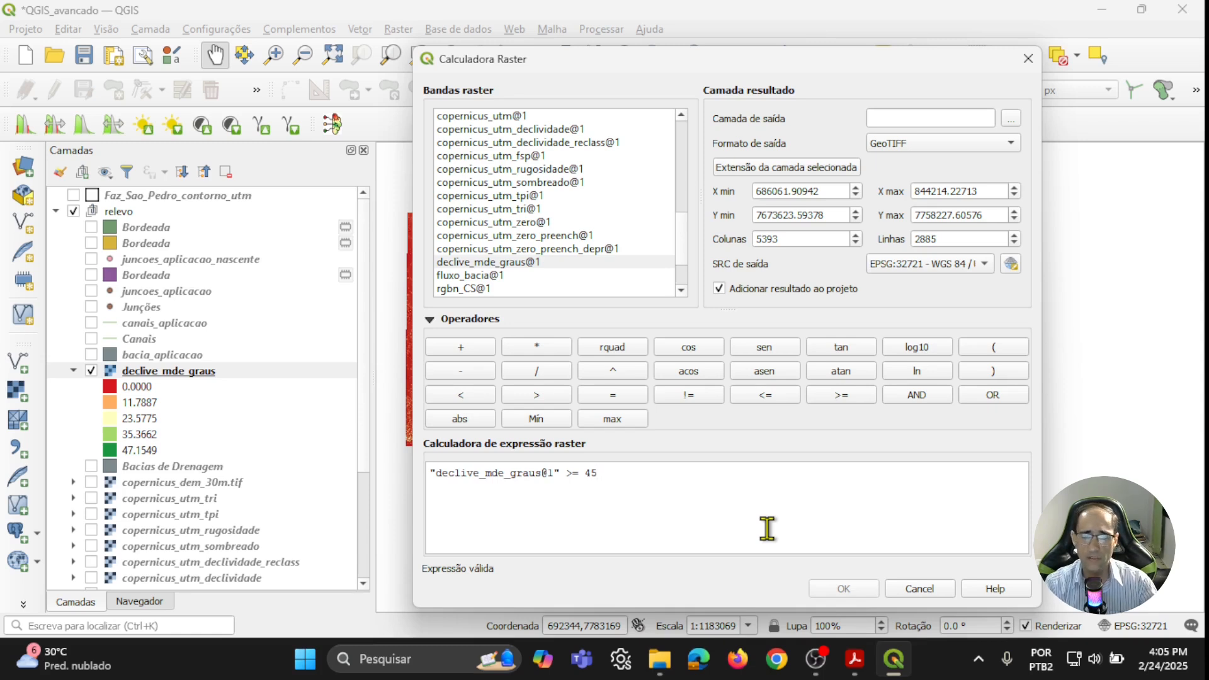
- Save the calculation output as declive_mde_graus_45 in Downloads and run the raster calculation
click(1012, 121)
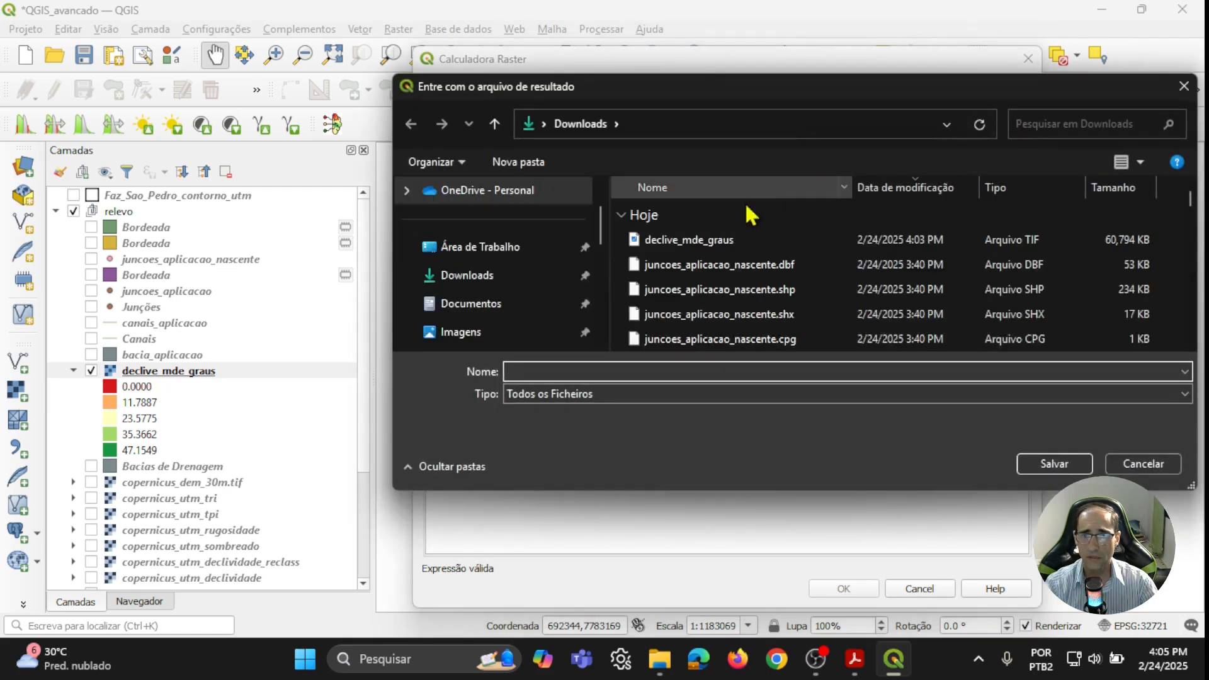
click(681, 242)
click(630, 372)
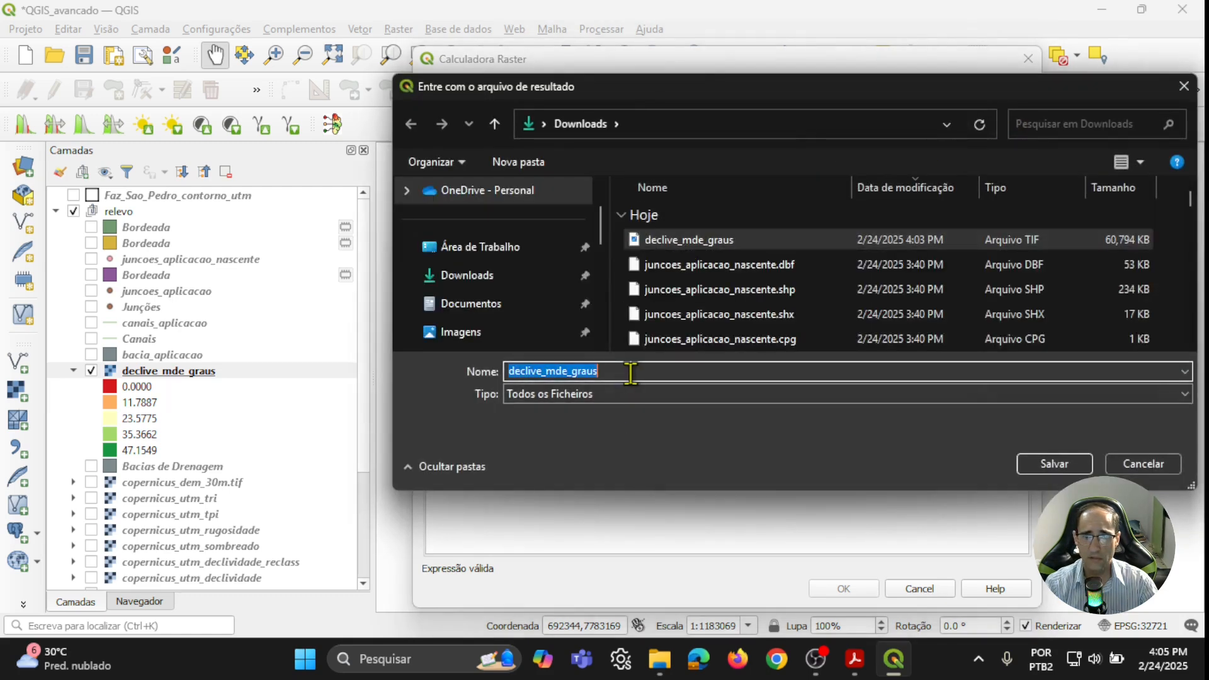
click(630, 371)
text(_45)
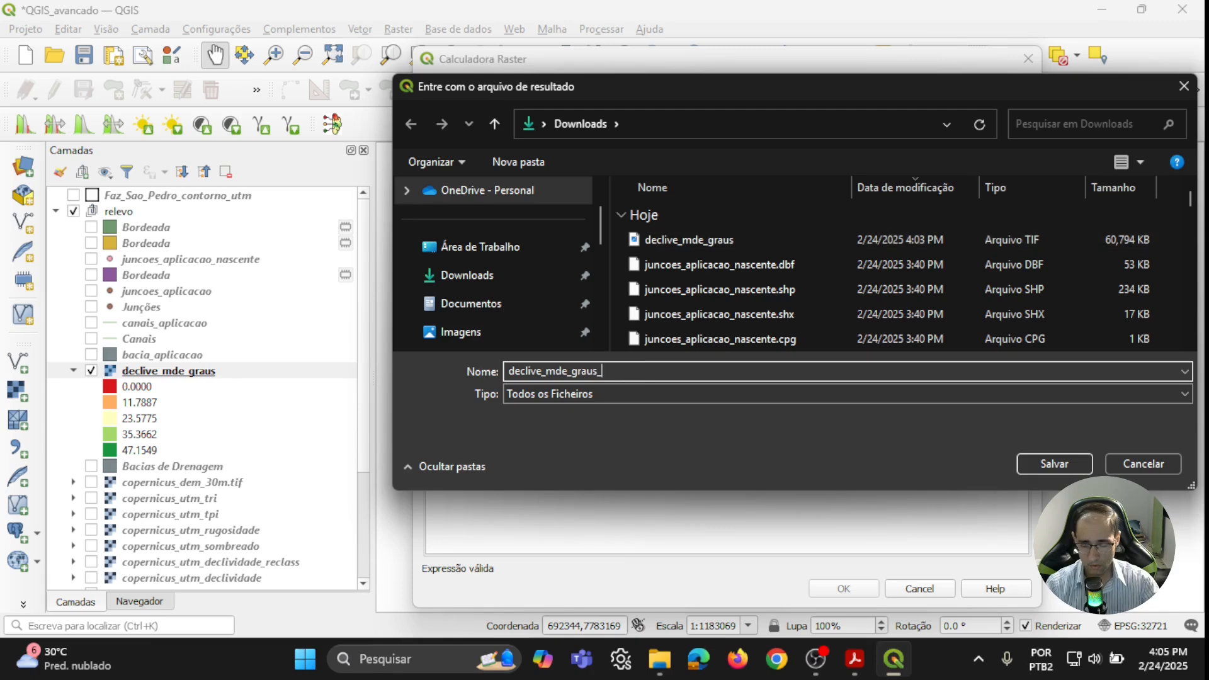
click(1054, 464)
click(855, 590)
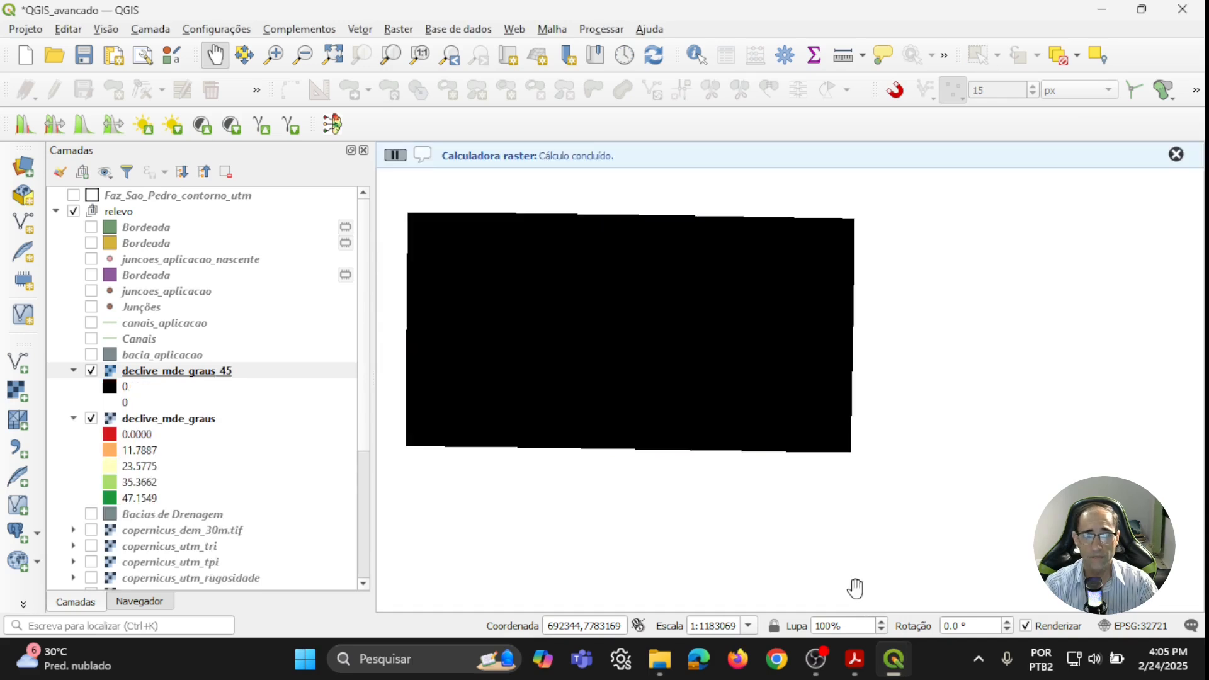
click(1176, 155)
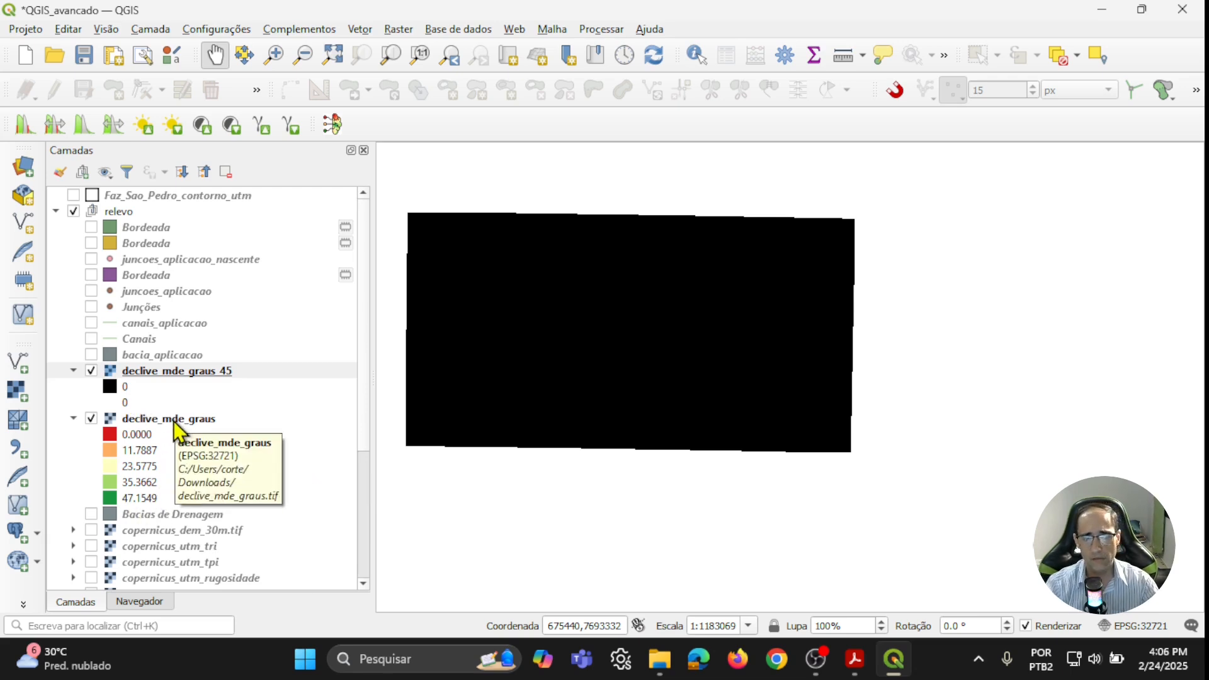
- Remove the declive_mde_graus_45 layer from the project
click(192, 371)
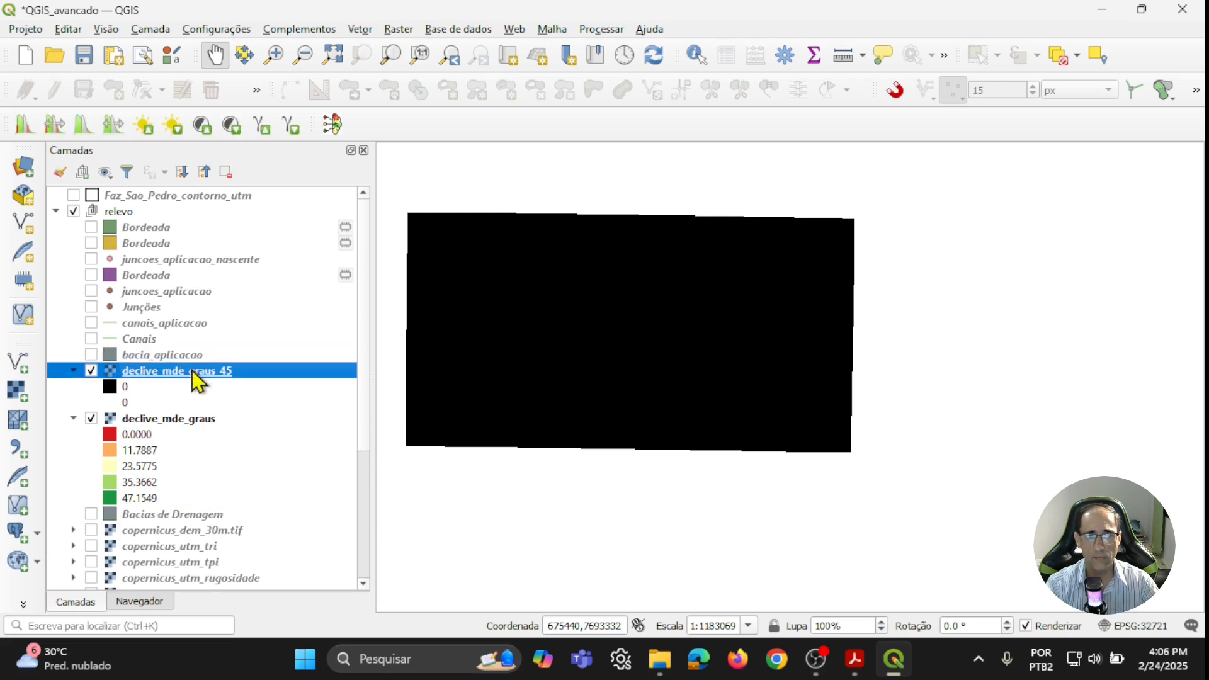
right_click(191, 371)
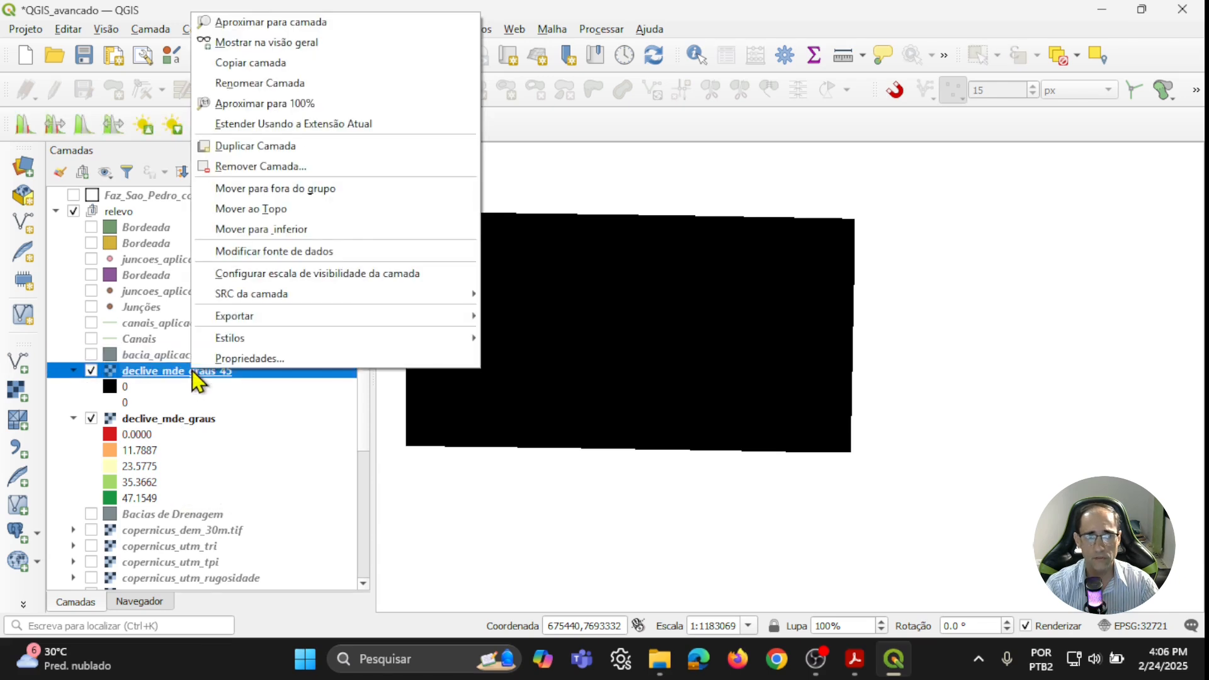
click(295, 167)
click(572, 348)
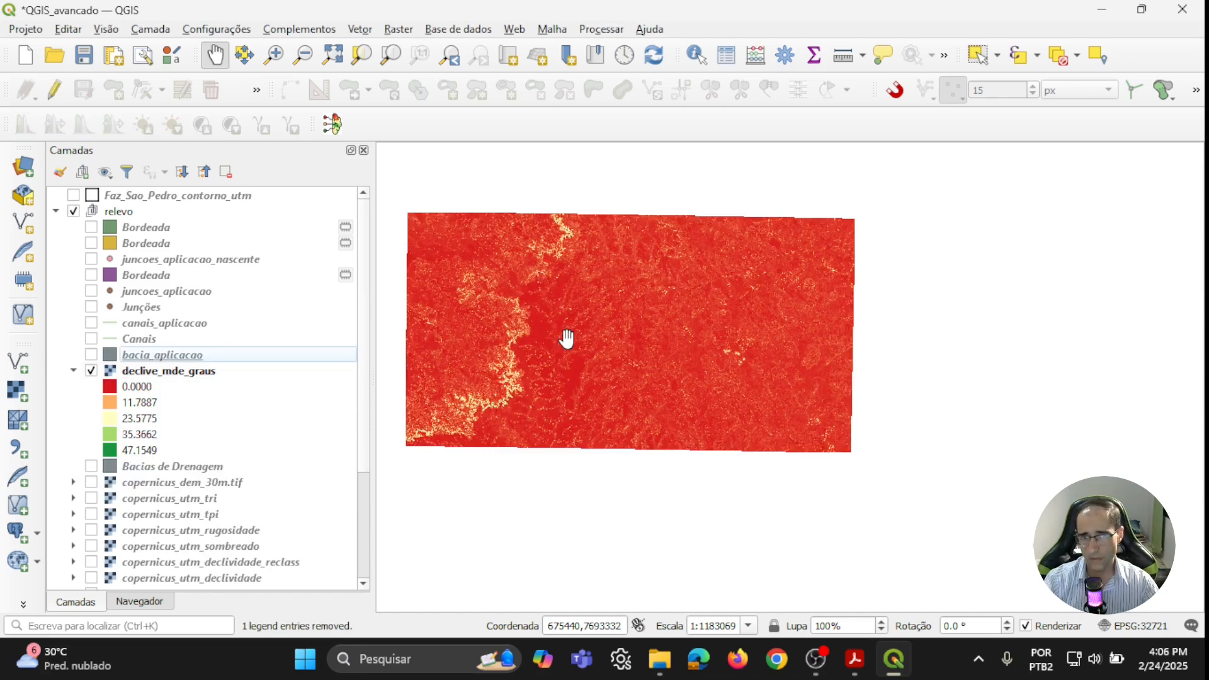
- Build the raster calculator expression "declive_mde_graus@1" >= 40 to isolate slopes of at least 40 degrees
click(202, 372)
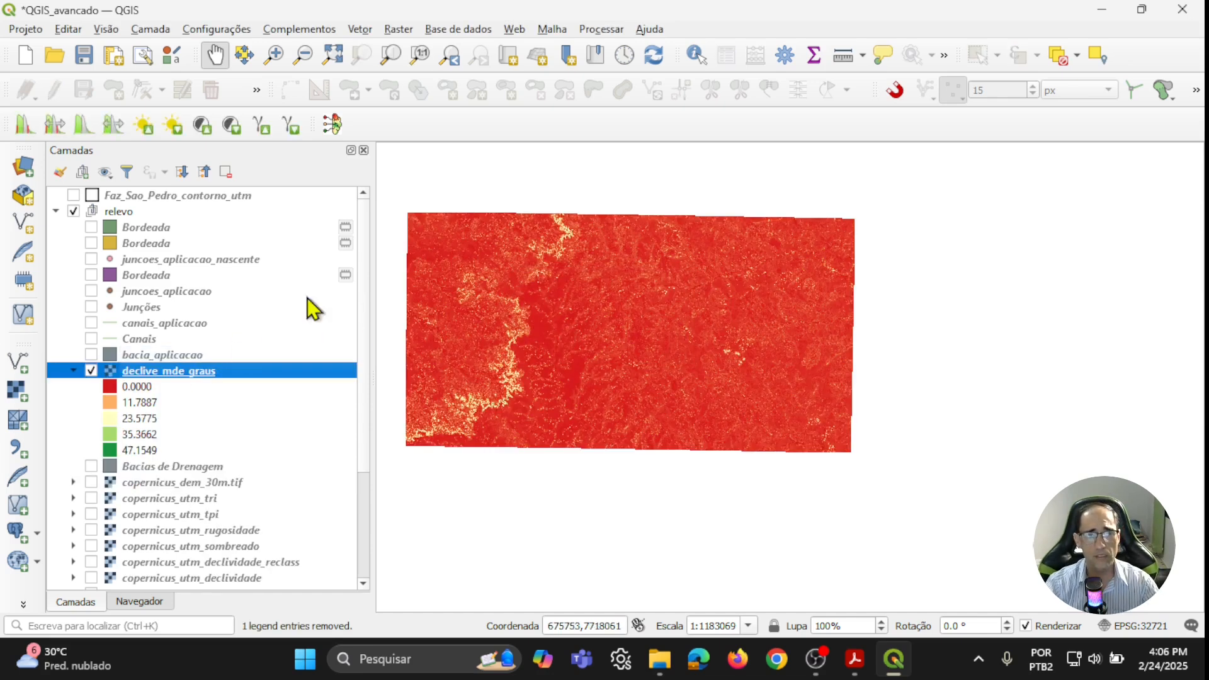
click(399, 30)
click(435, 46)
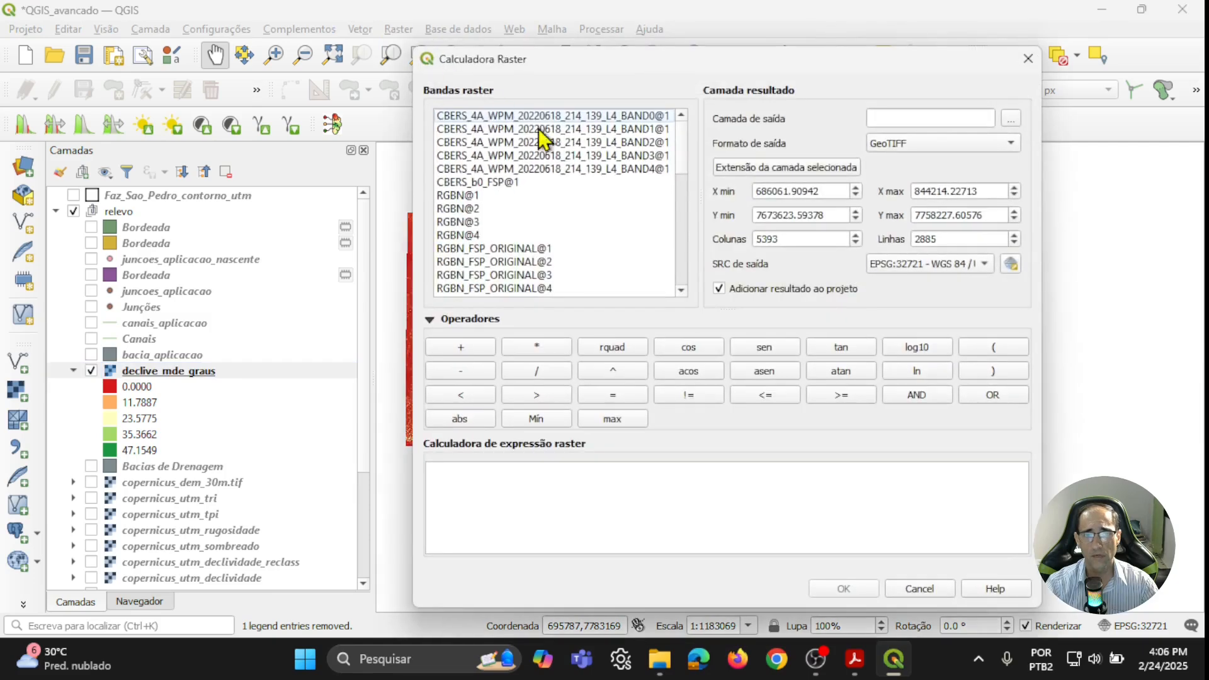
scroll(585, 224, down, 8)
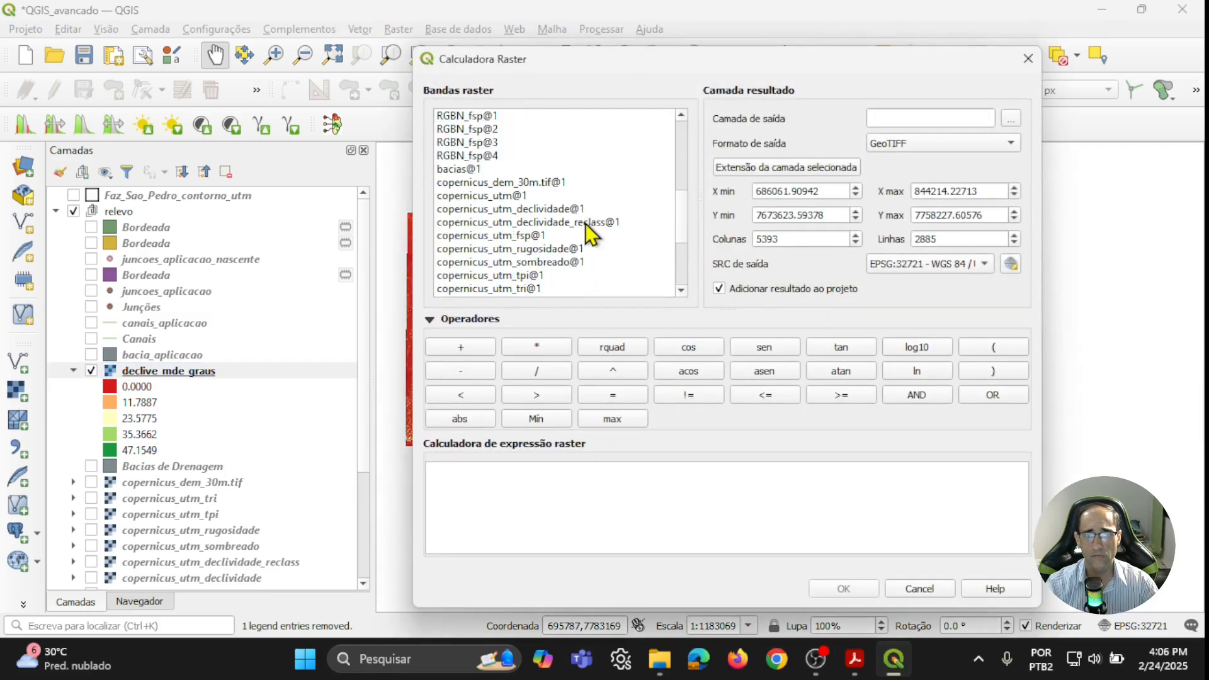
scroll(584, 224, down, 1)
click(501, 223)
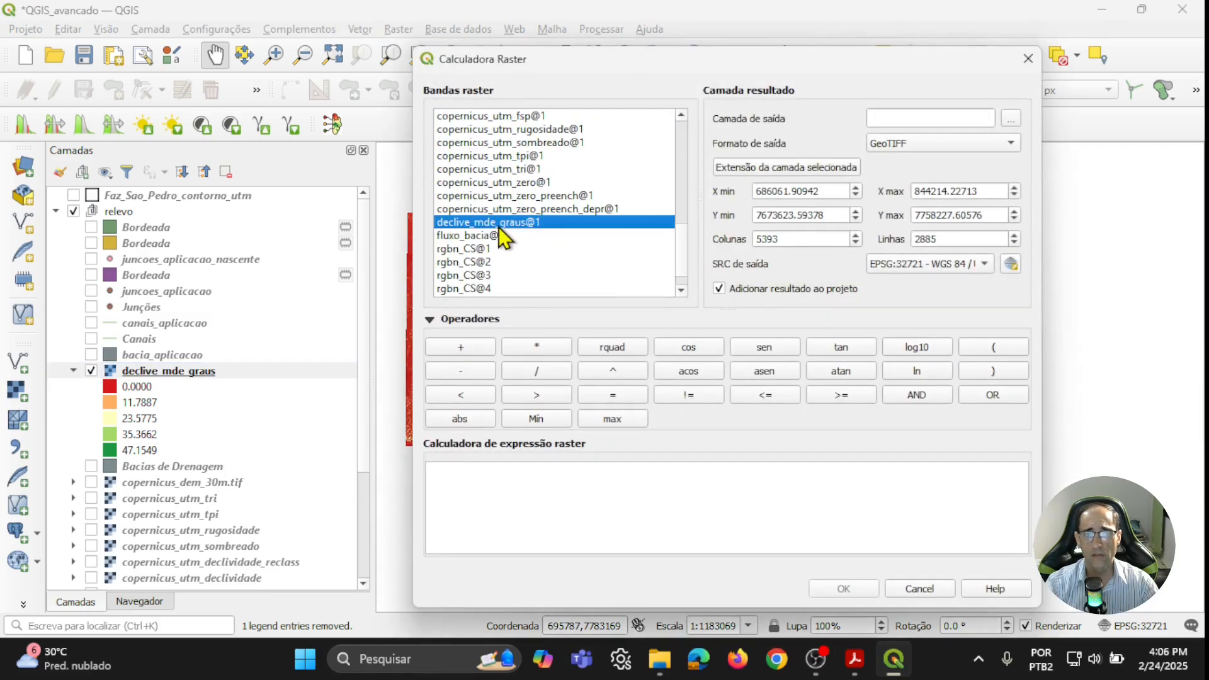
double_click(504, 225)
click(839, 397)
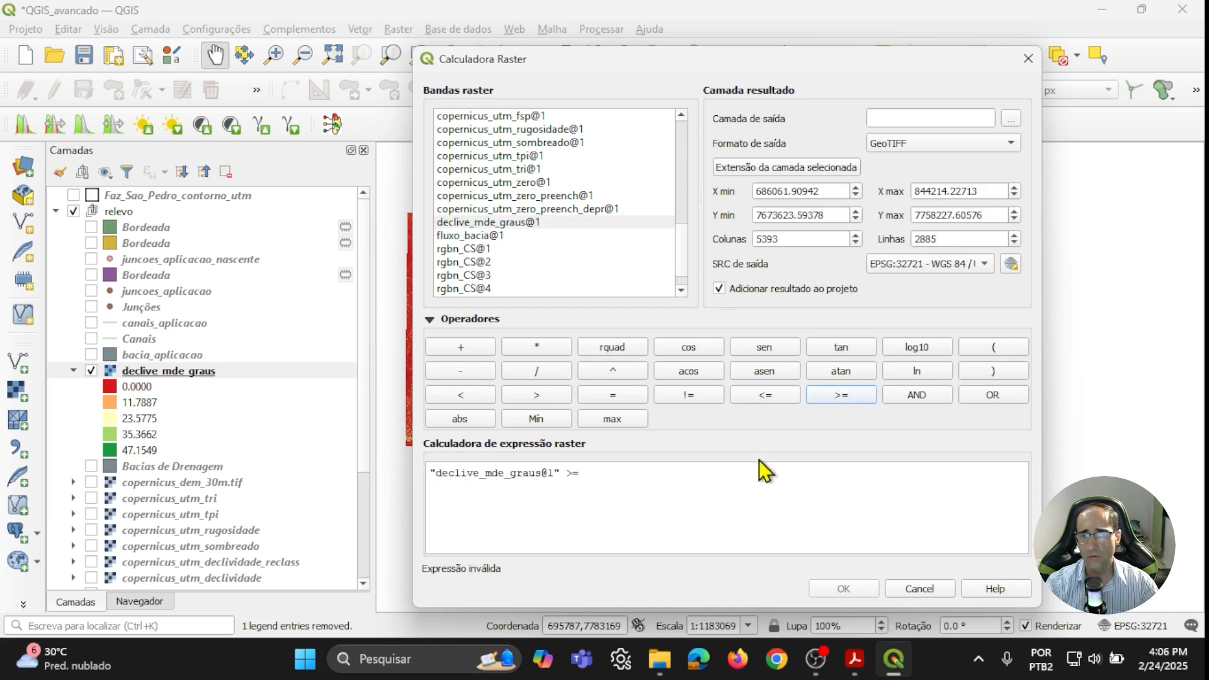
click(722, 482)
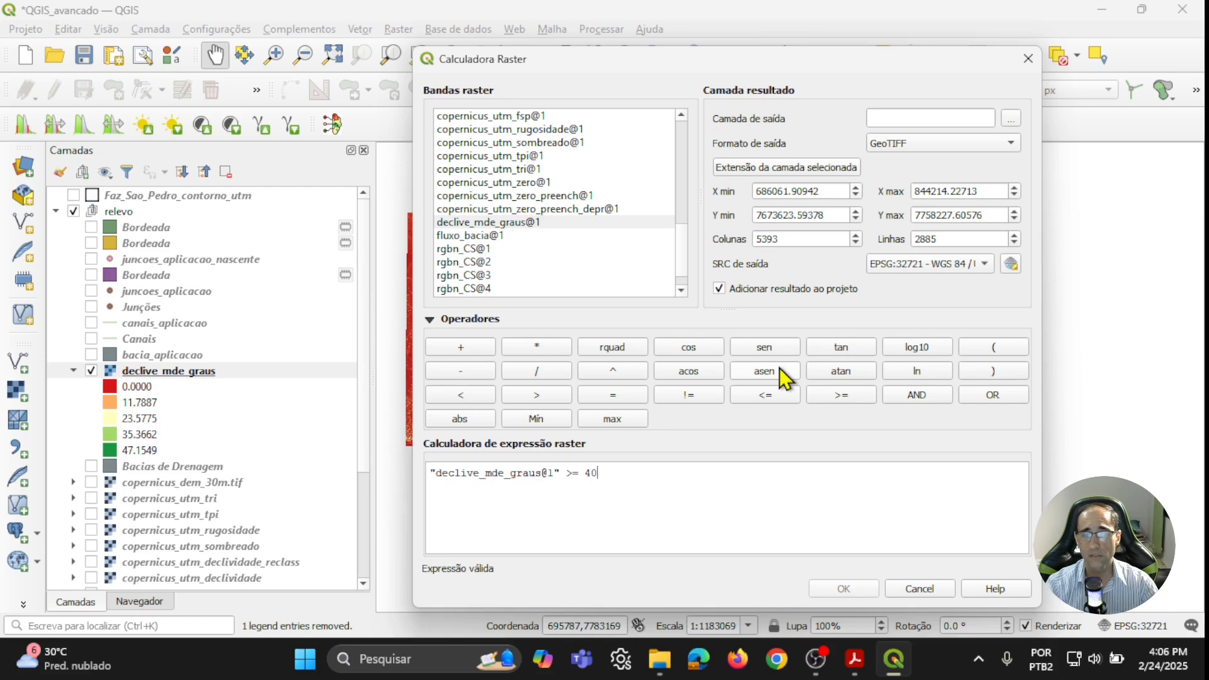
- Save the calculation output as declive_mde_graus_40 in Downloads and run the raster calculation
click(1011, 119)
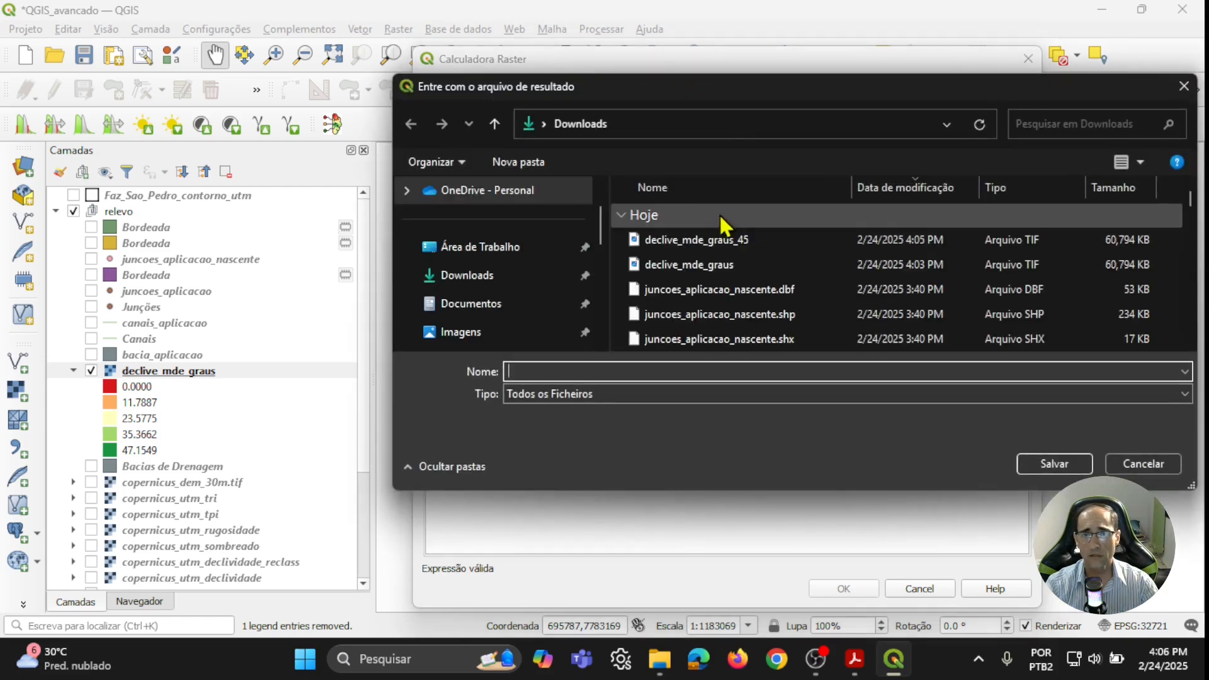
click(697, 240)
double_click(656, 371)
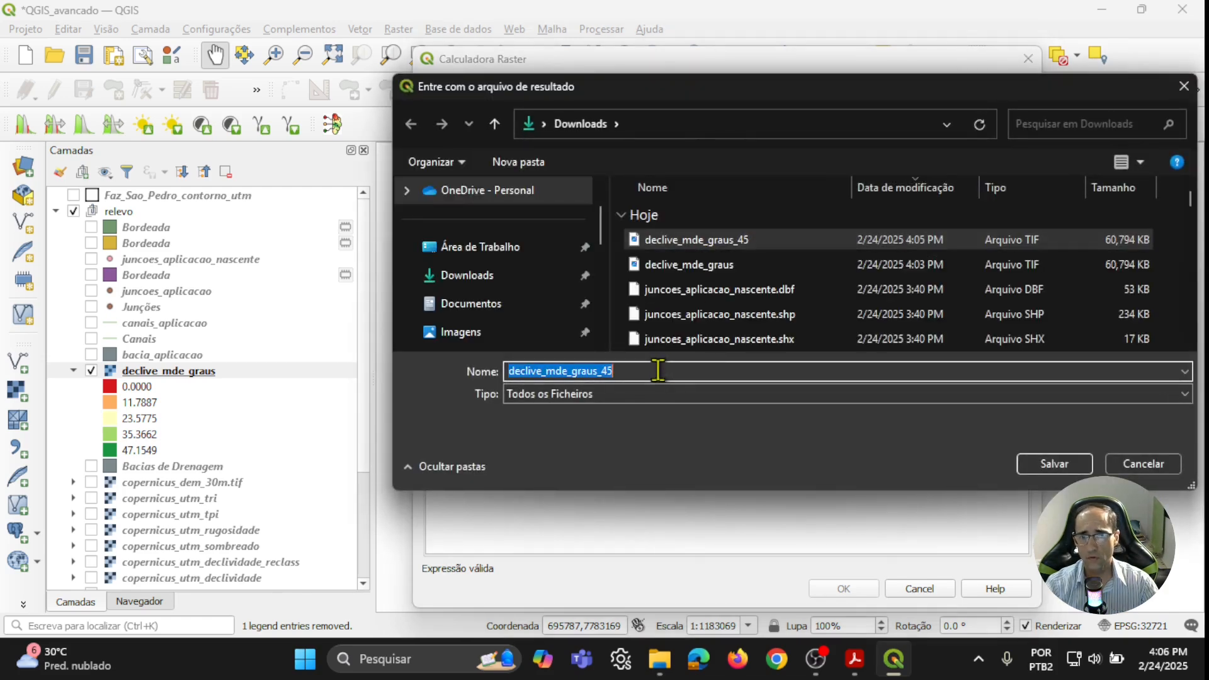
click(637, 377)
key(BackSpace)
text(0)
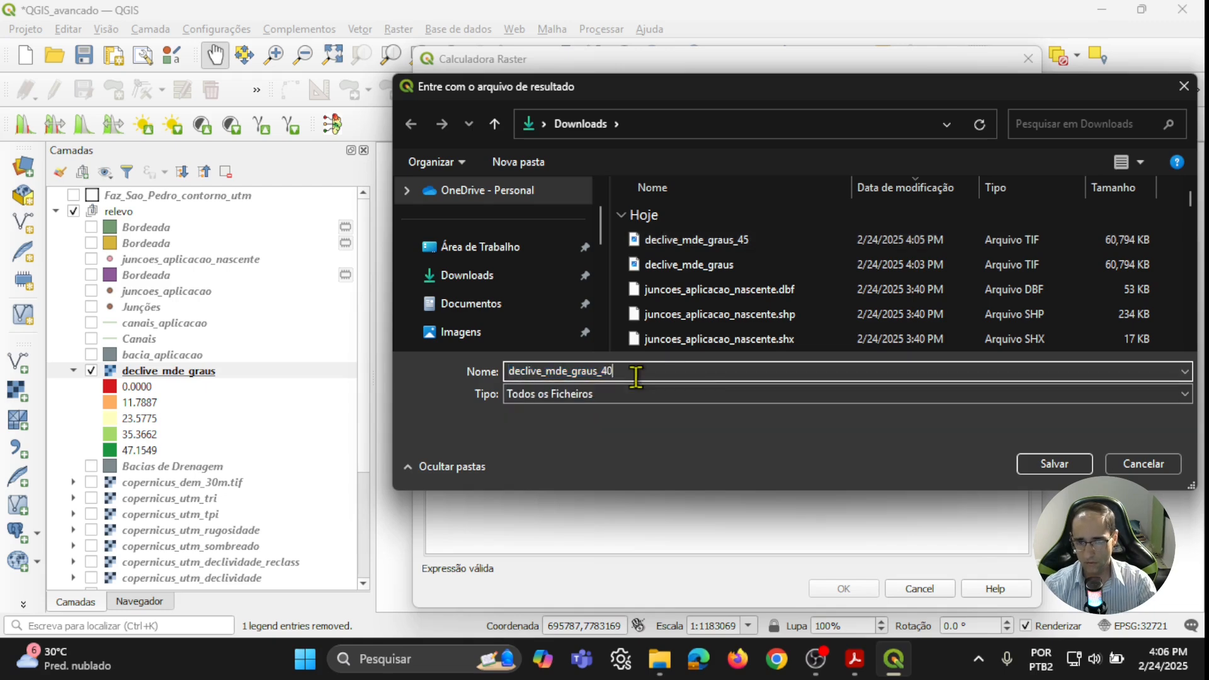
click(1047, 465)
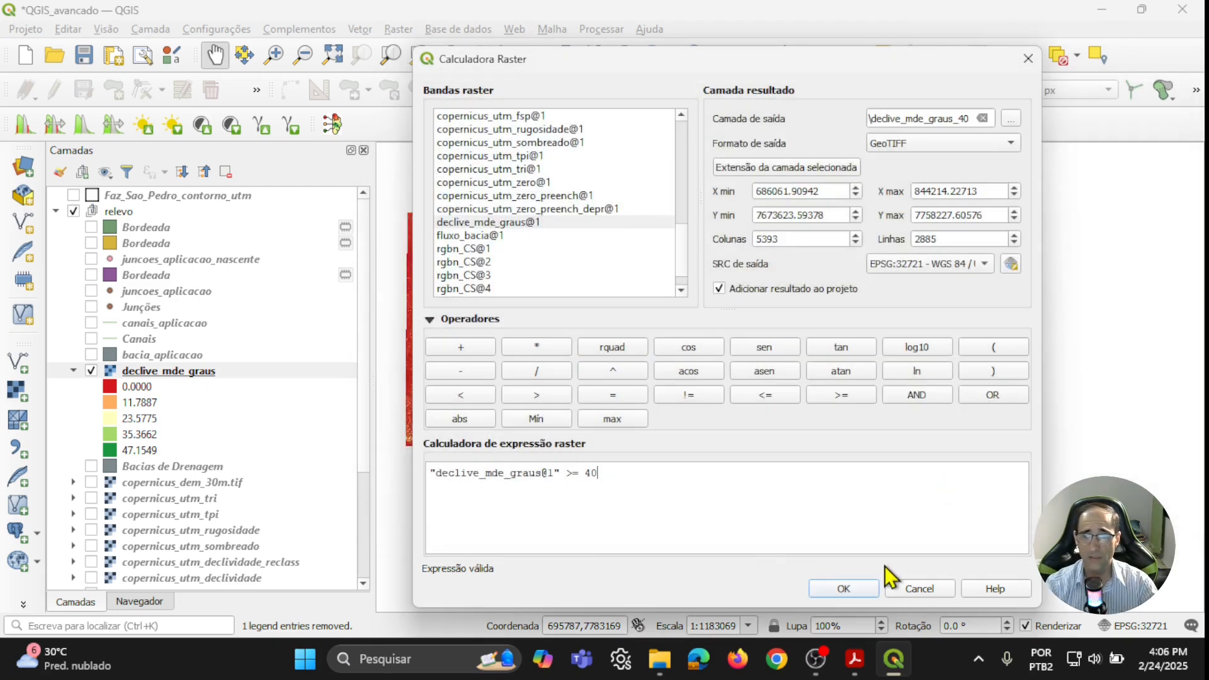
click(847, 589)
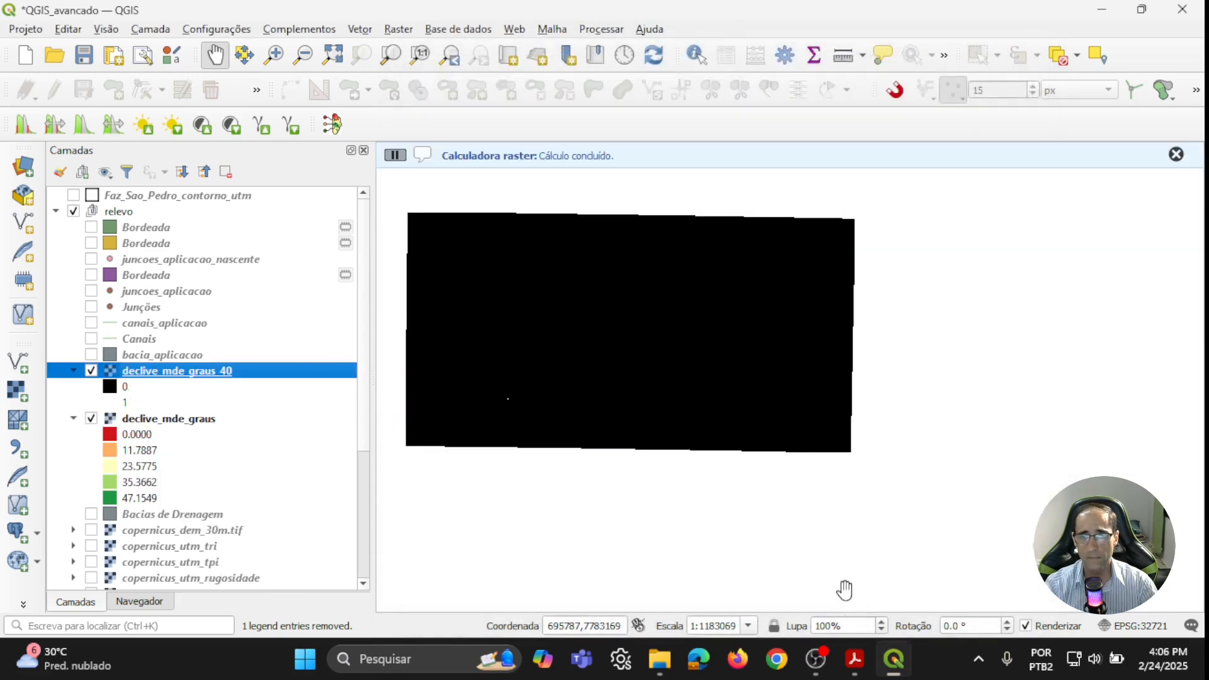
- Examine the declive_mde_graus_40 raster for cells with value 1, up close and over the whole extent
click(121, 402)
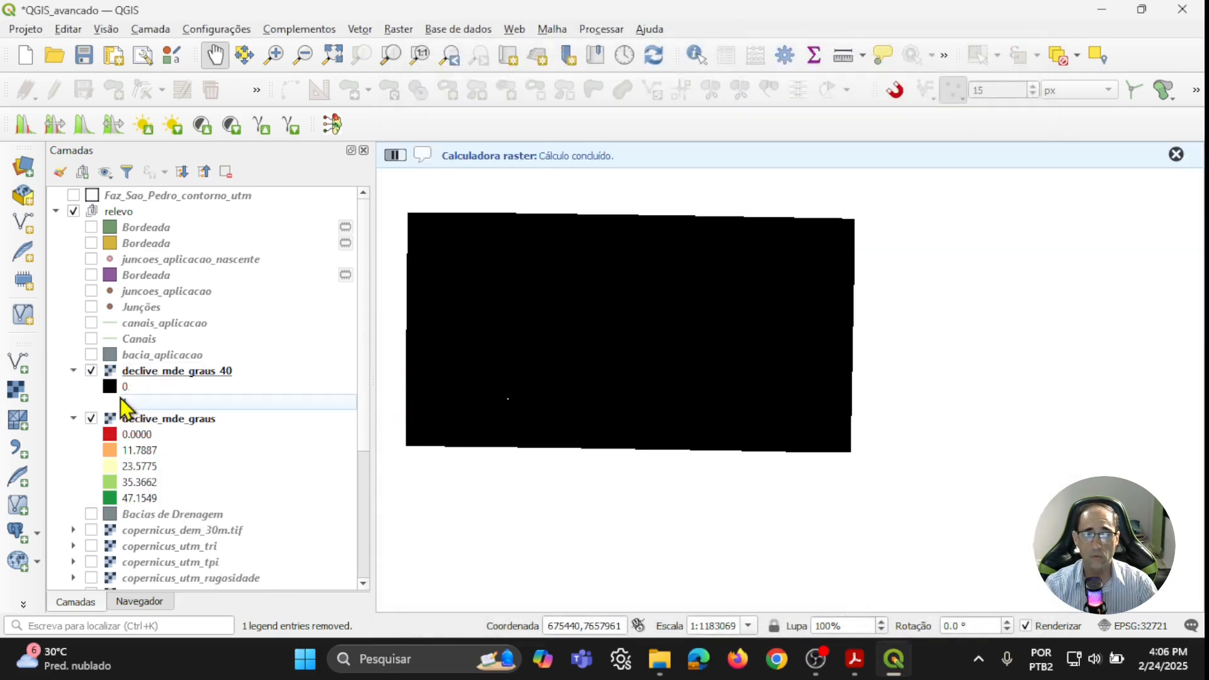
scroll(477, 402, up, 3)
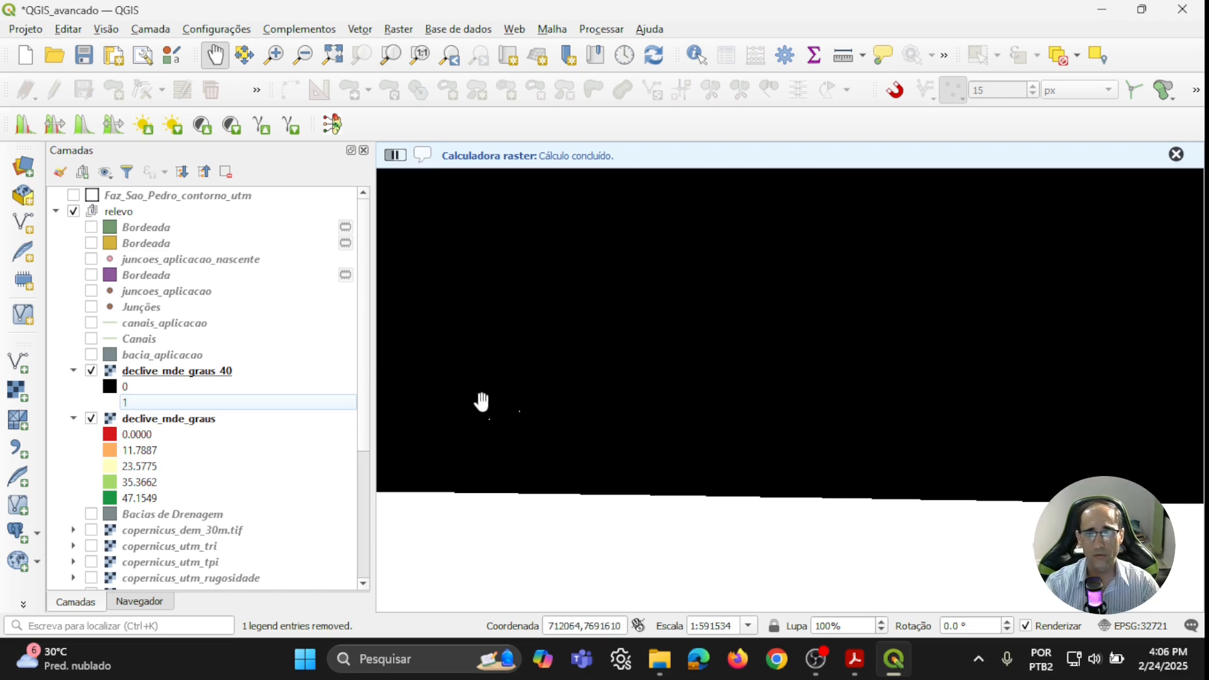
scroll(606, 377, down, 3)
scroll(606, 377, up, 2)
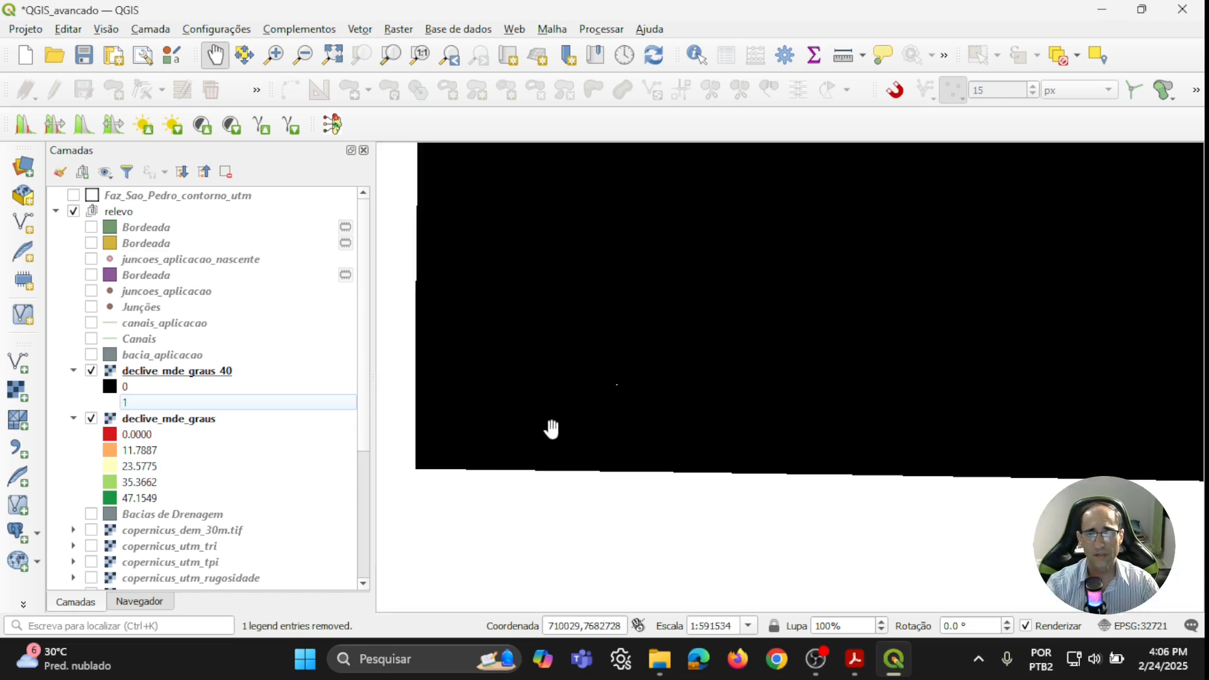
scroll(588, 364, down, 2)
drag(630, 311, 597, 384)
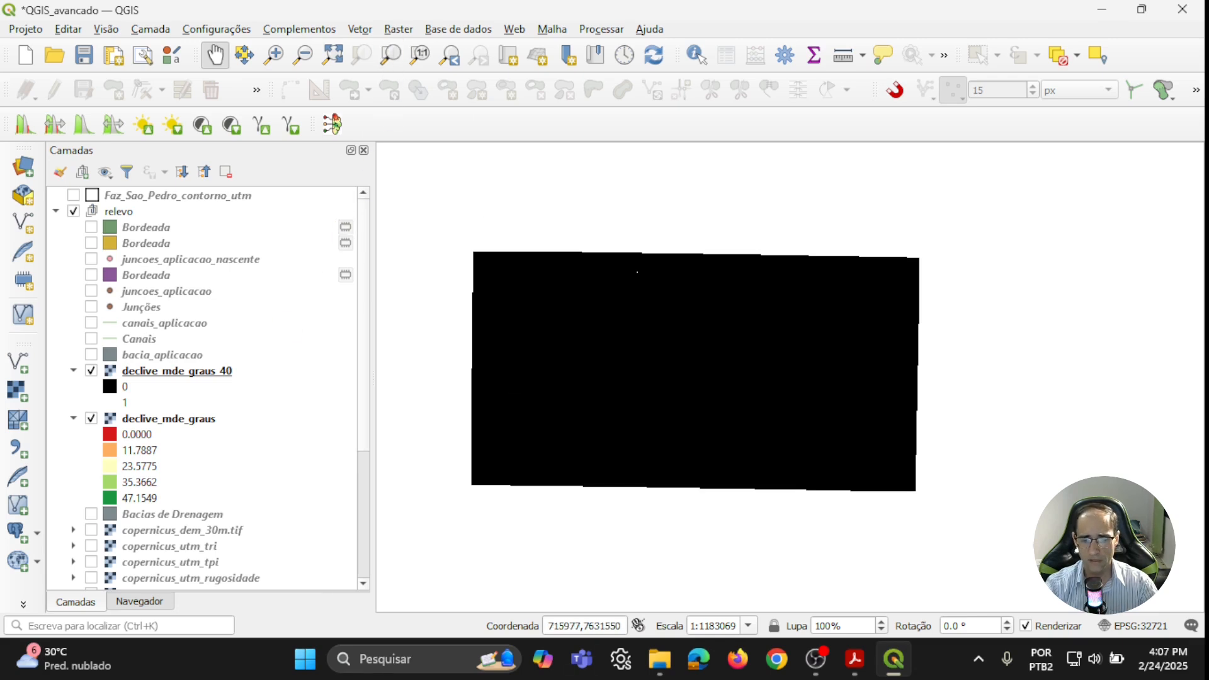
- Polygonize the declive_mde_graus_40 raster into a shapefile saved as declive_mde_graus_40 in Downloads
click(401, 29)
mouse_move(472, 236)
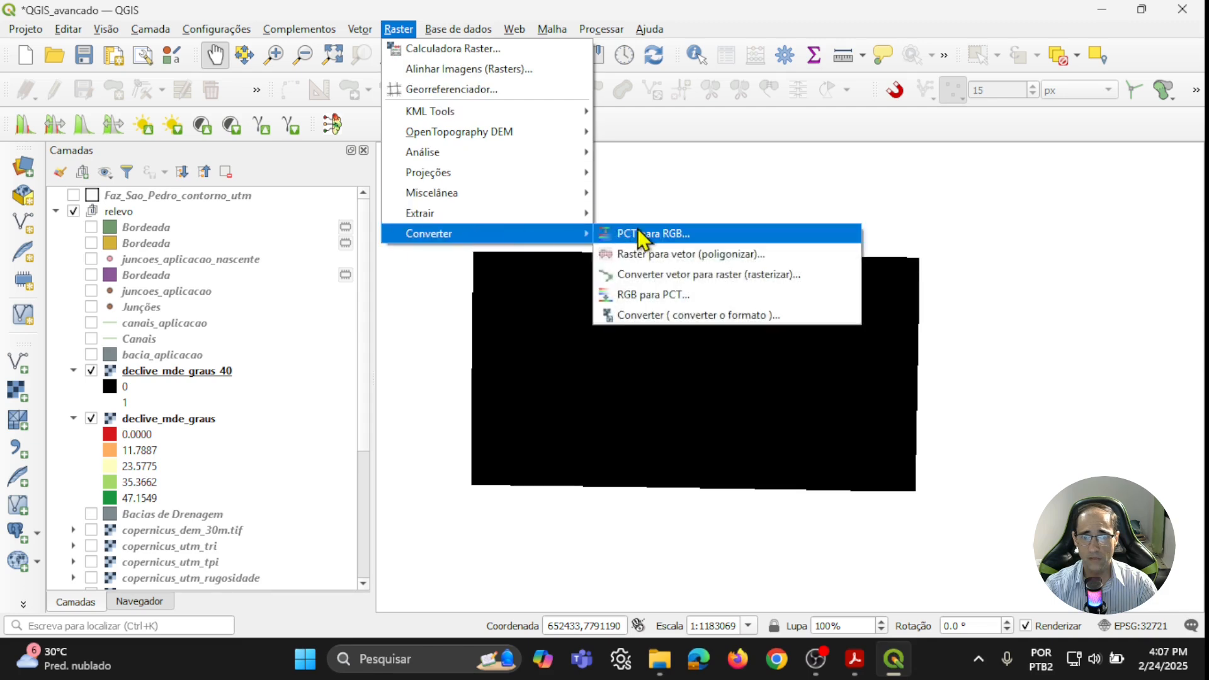
click(696, 252)
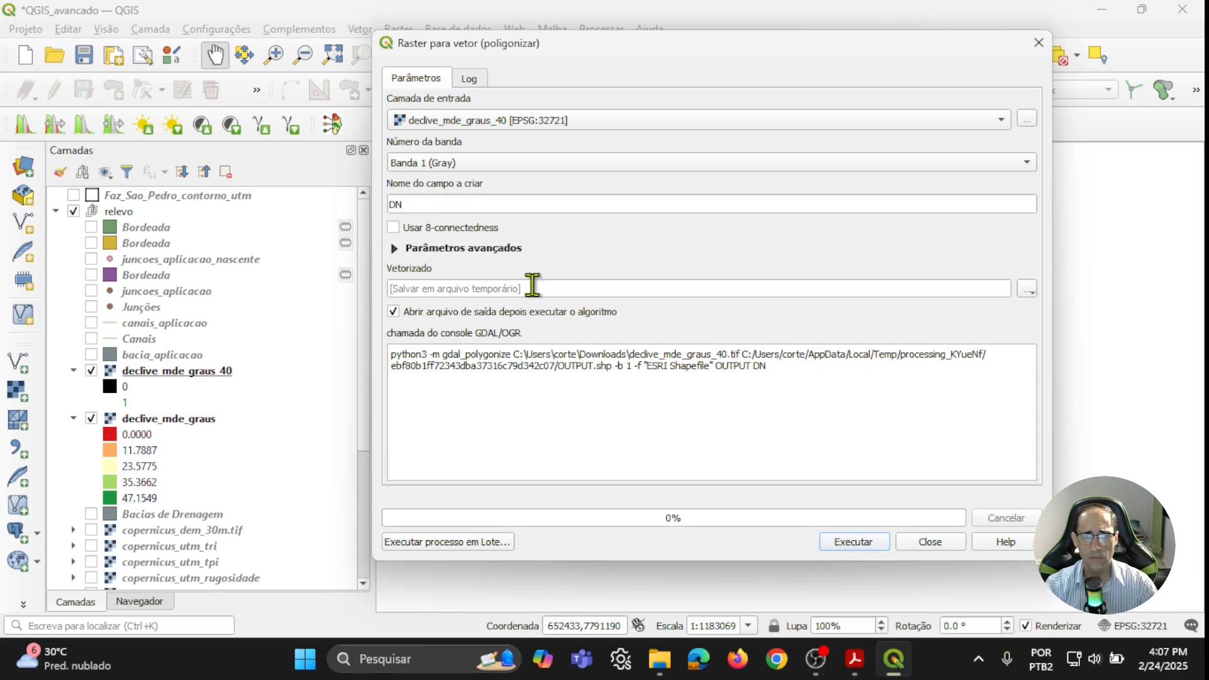
click(1028, 291)
click(1043, 328)
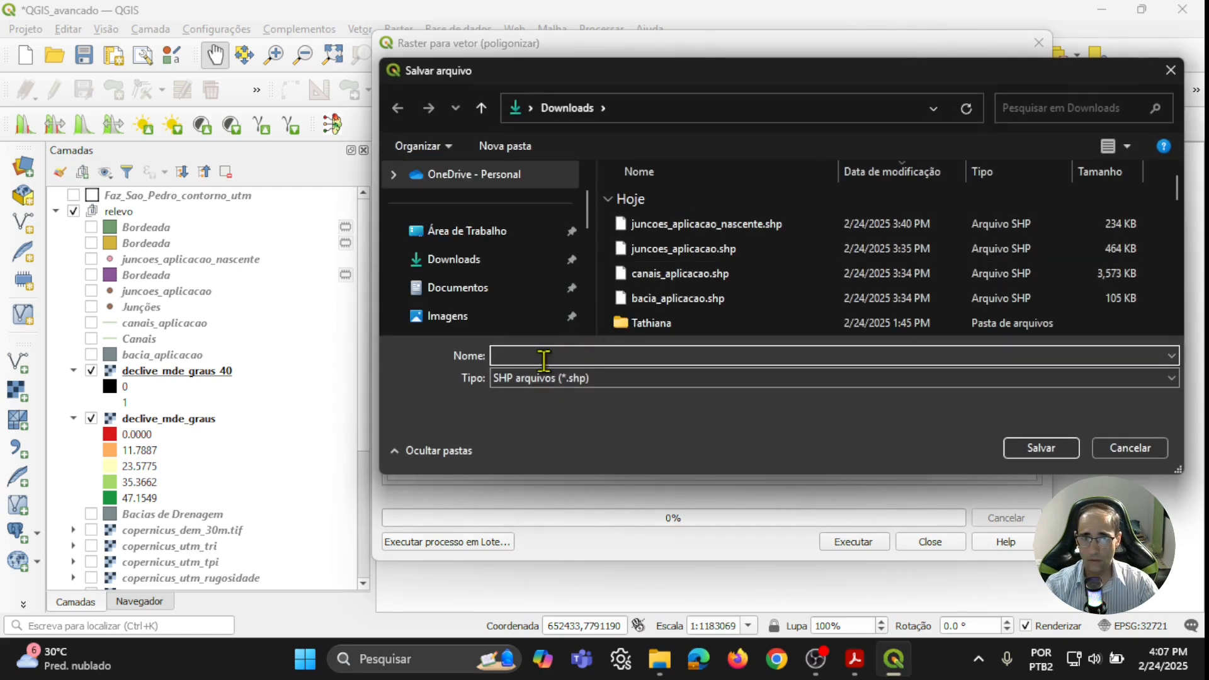
text(decl)
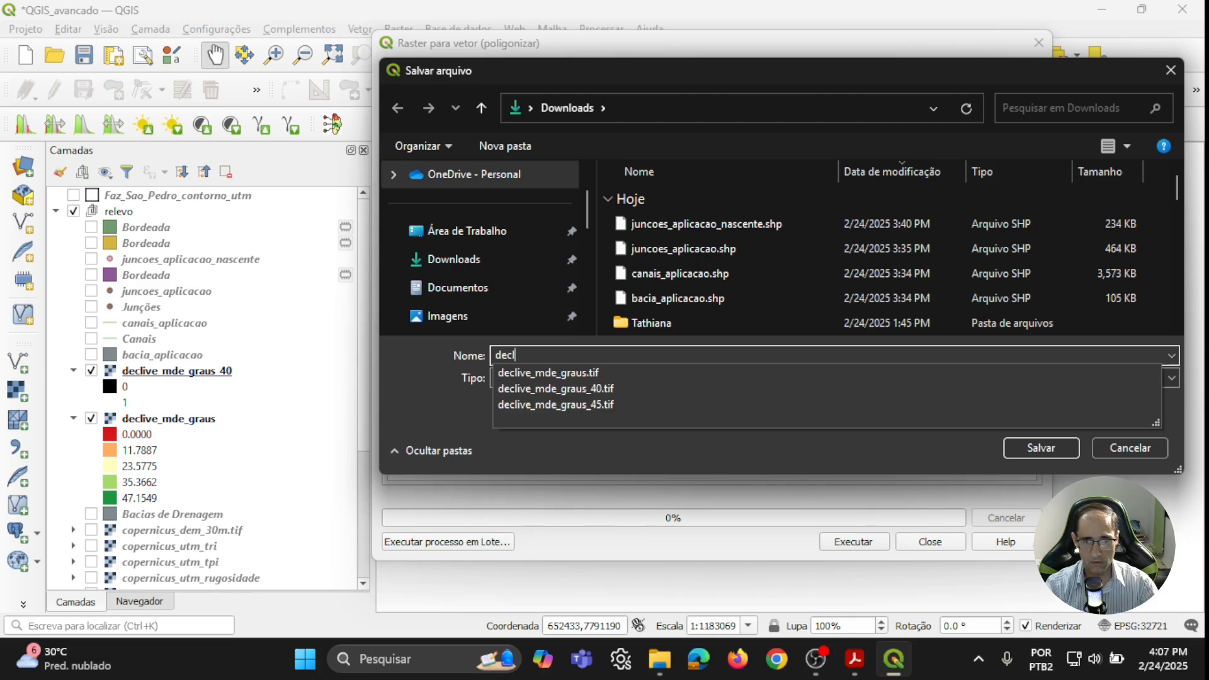
click(601, 389)
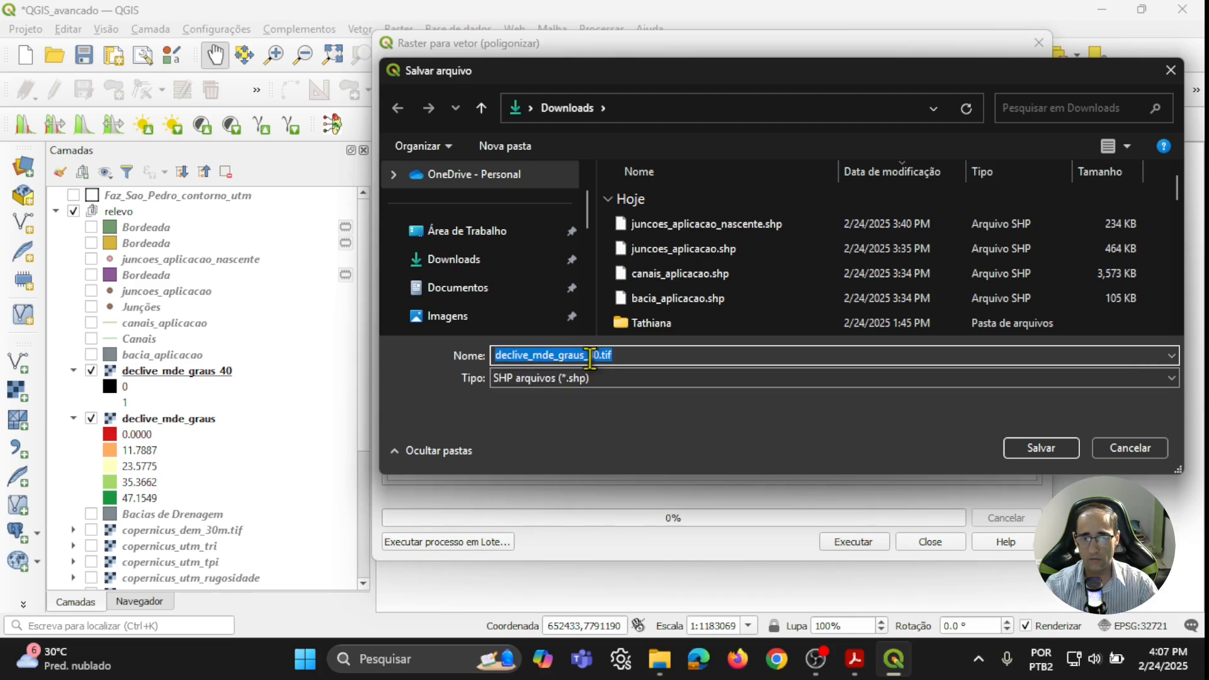
click(619, 356)
key(BackSpace)
key(BackSpace)
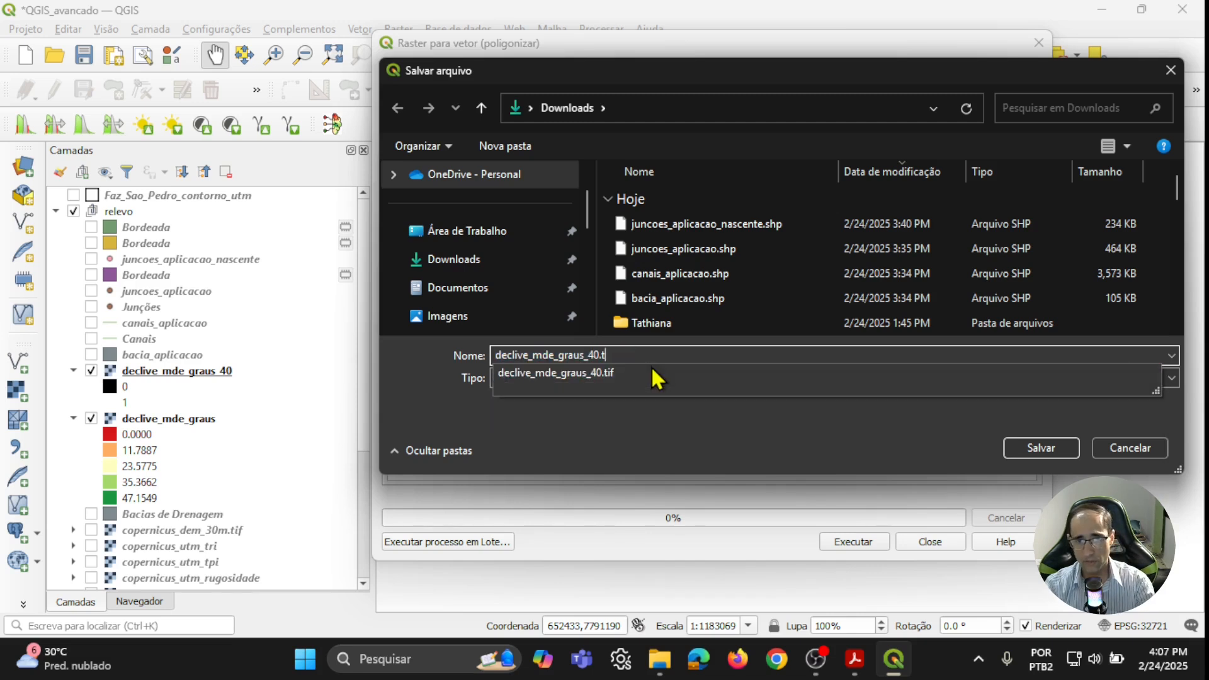
click(1024, 447)
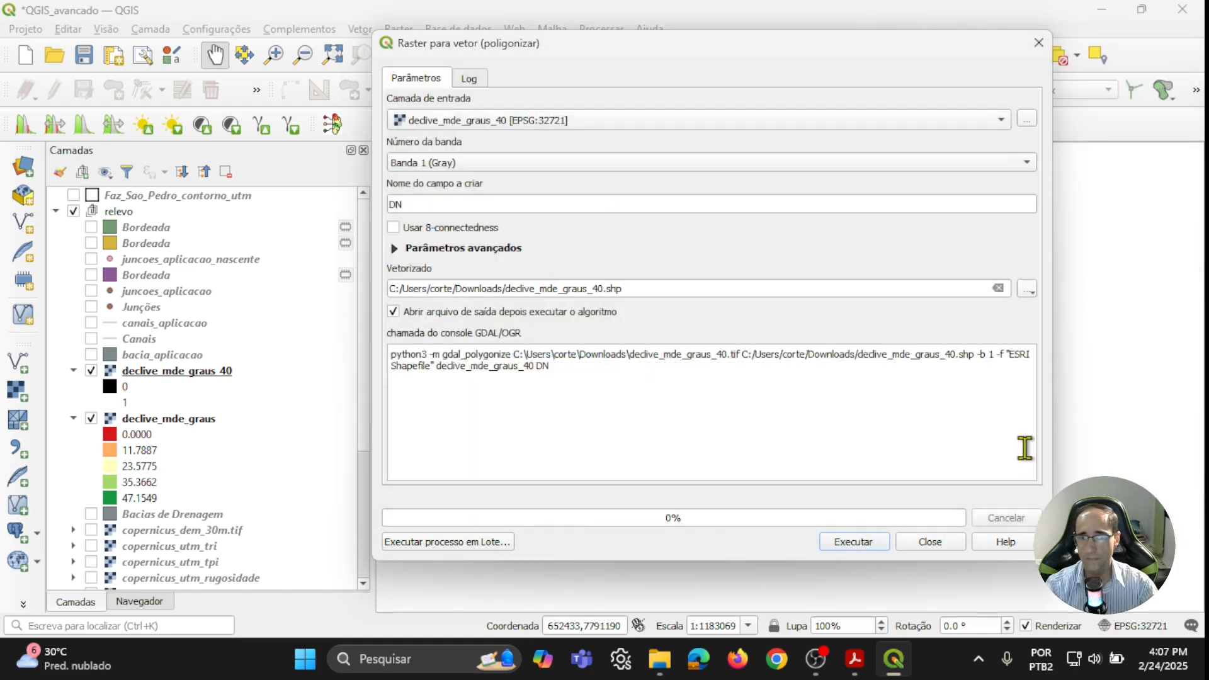
click(882, 541)
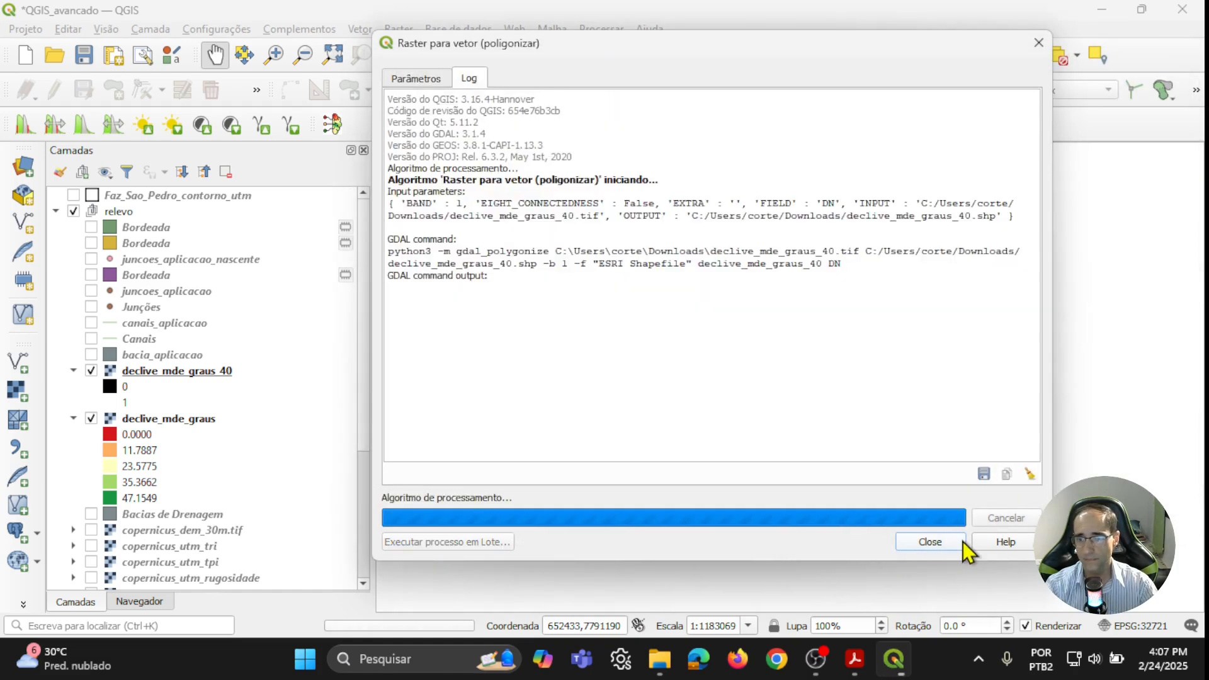
click(930, 541)
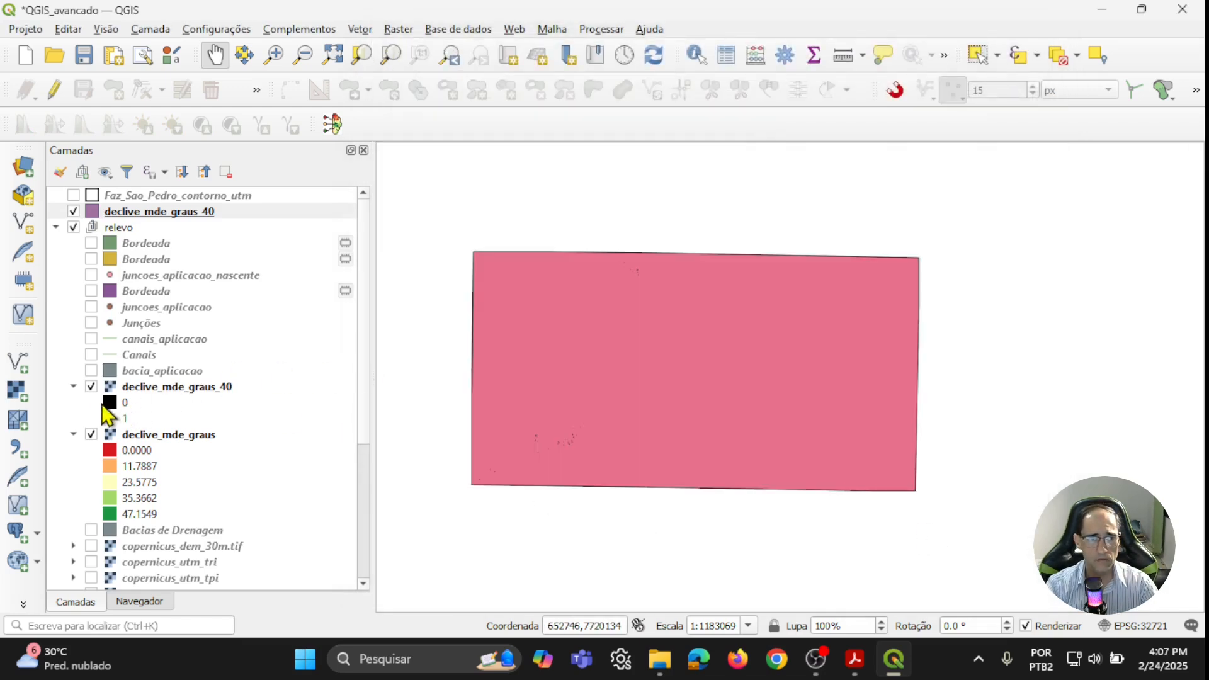
- Move the polygonized layer into the relevo group above the declive_mde_graus_40 raster, and collapse and hide both slope rasters
drag(178, 211, 188, 375)
click(73, 386)
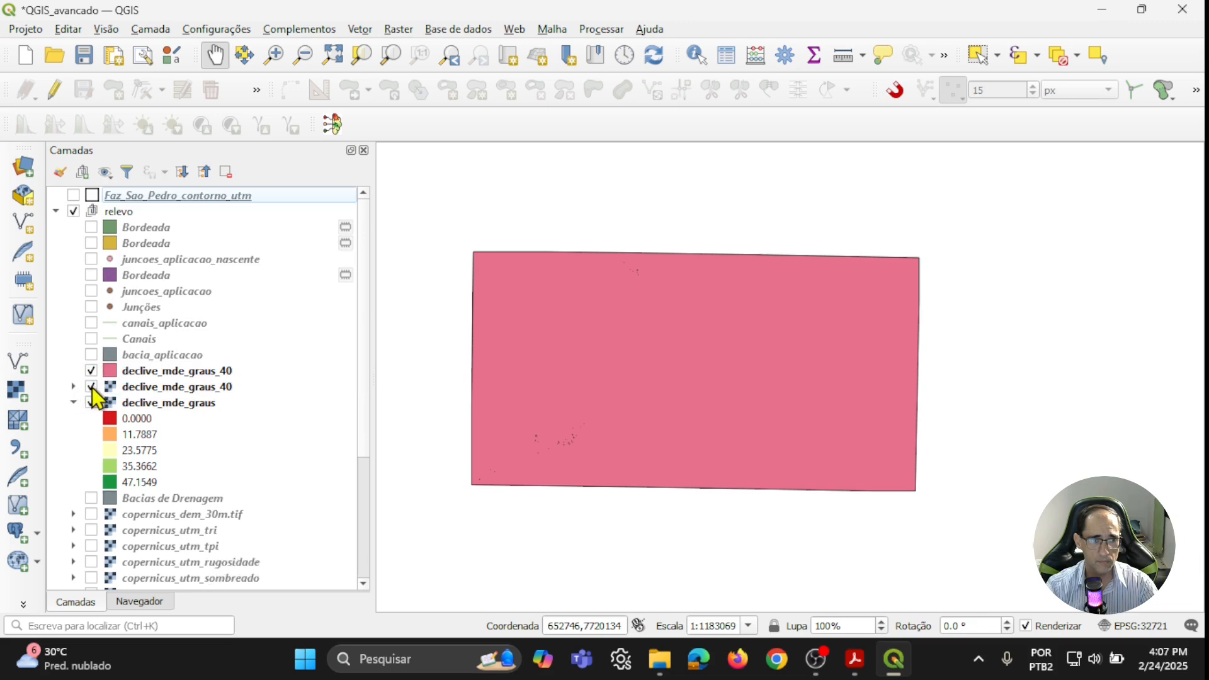
click(92, 387)
click(92, 403)
click(74, 403)
- Select the large surrounding polygon and two small steep-slope polygons in turn to check how the polygonized layer is divided
click(188, 372)
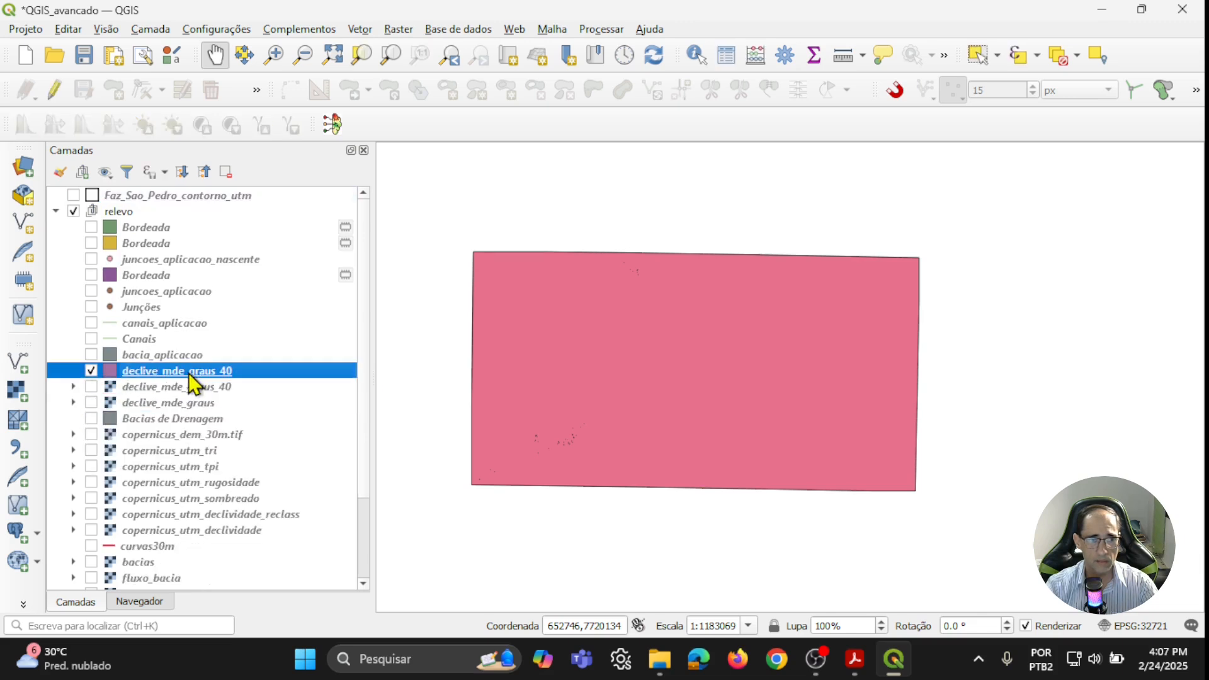
scroll(575, 427, up, 5)
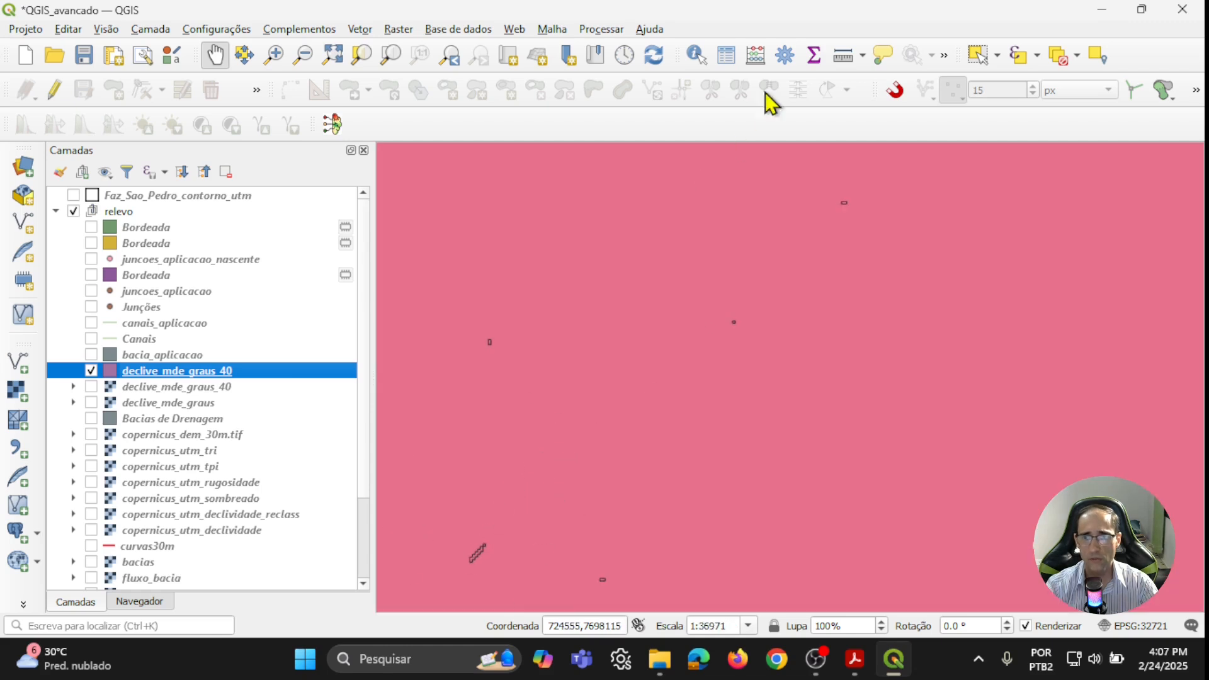
click(978, 55)
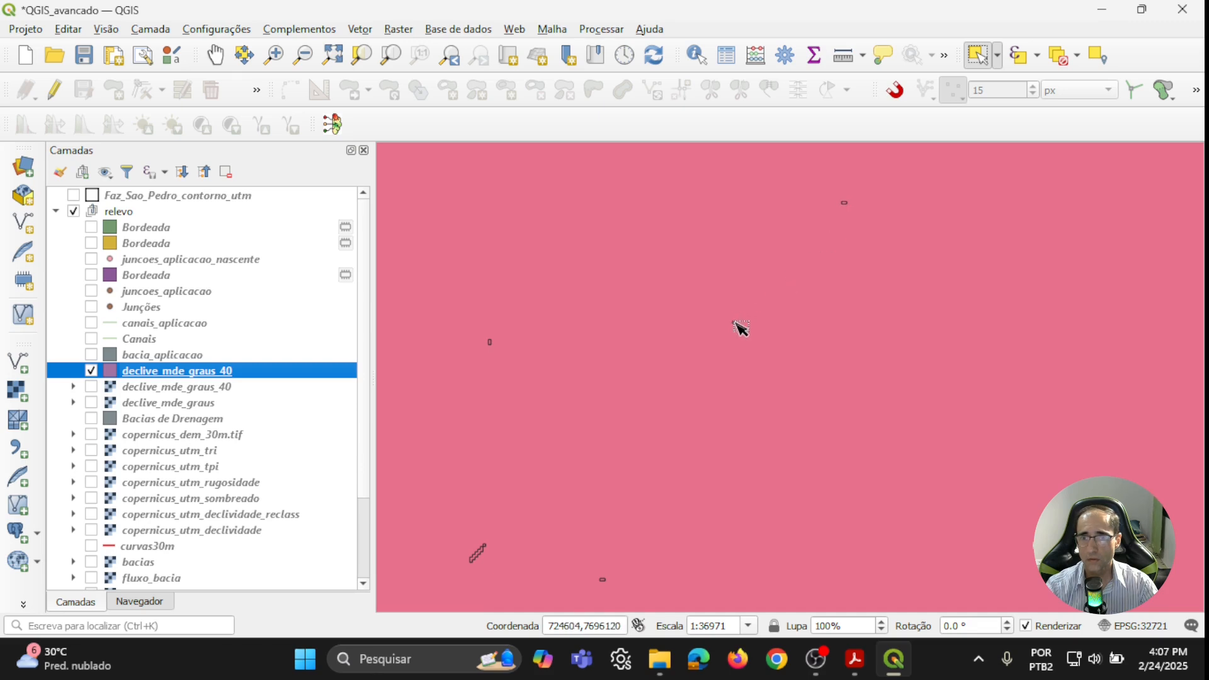
click(742, 327)
scroll(496, 559, up, 2)
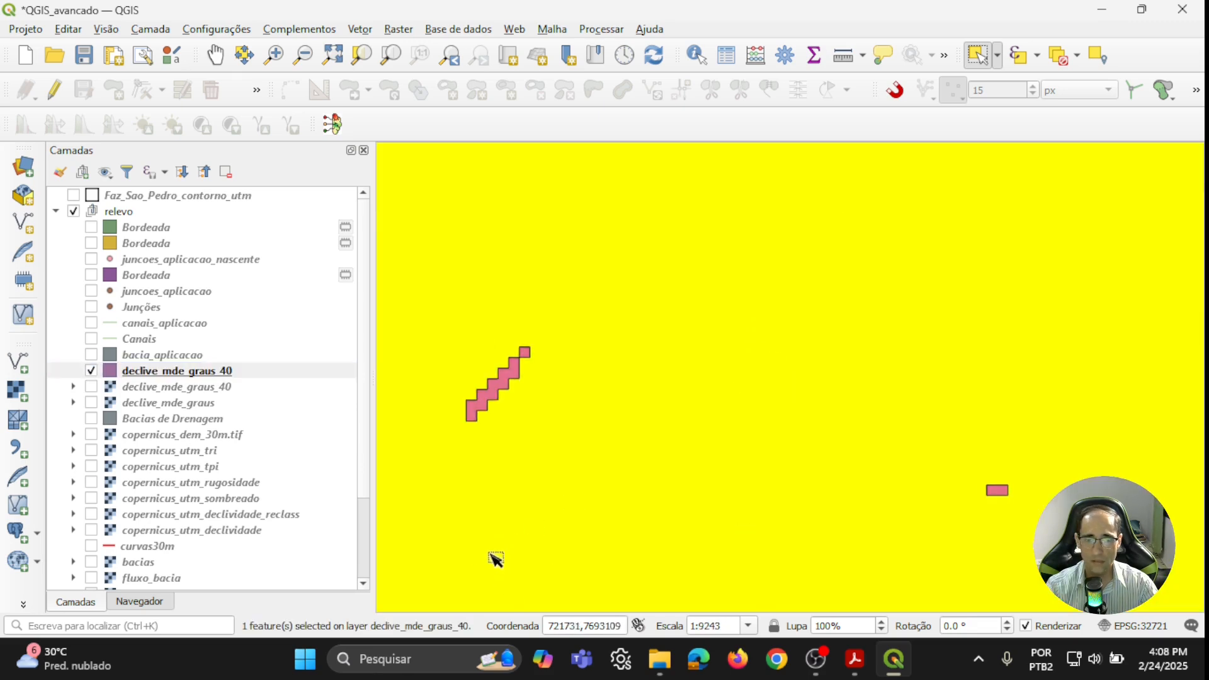
click(507, 386)
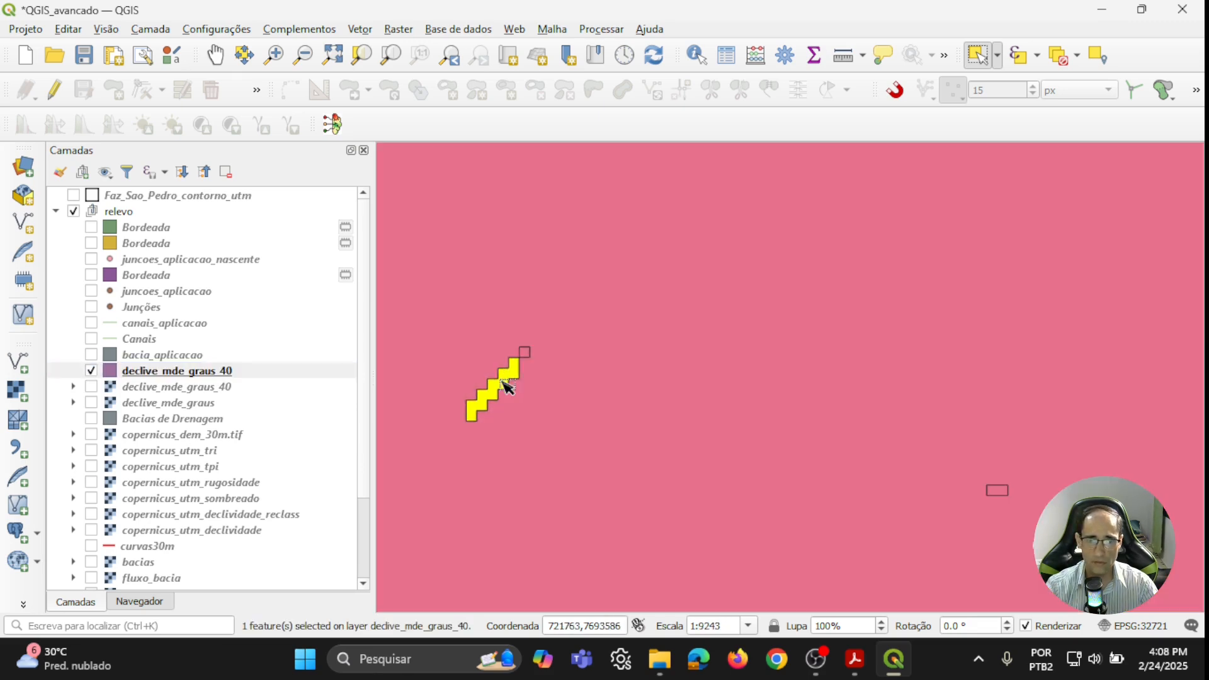
click(527, 354)
- Open the attribute table of the declive_mde_graus_40 polygon layer and sort its features by DN in ascending order
click(192, 374)
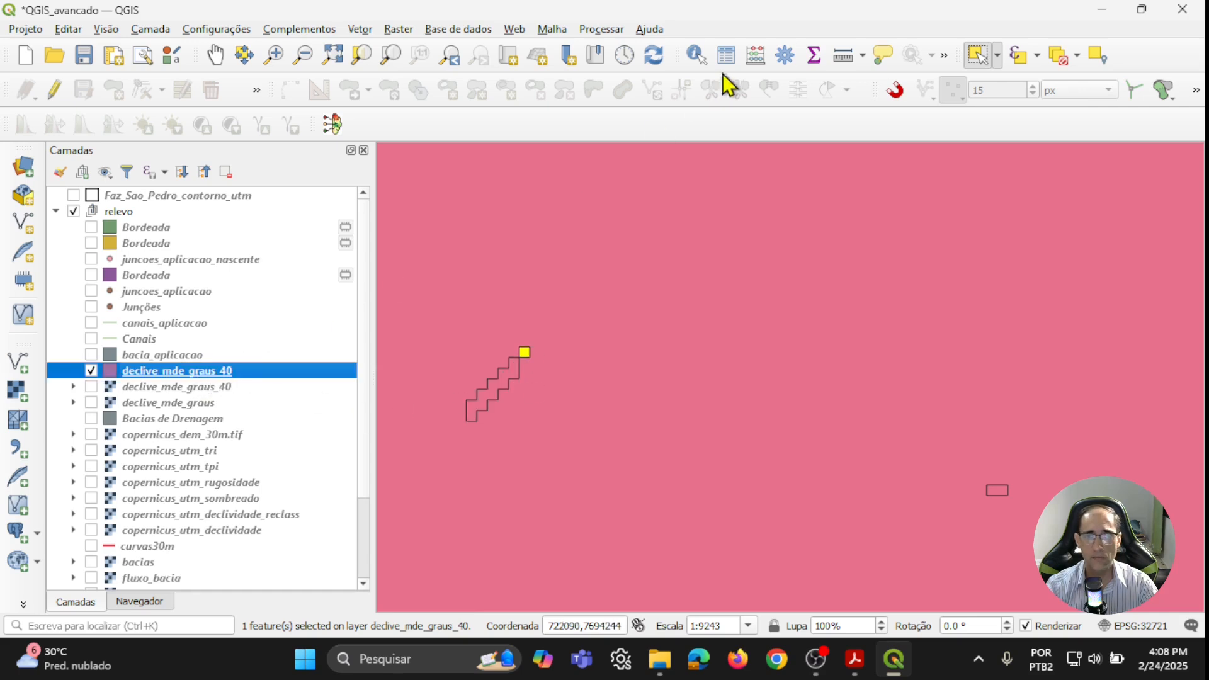
click(731, 55)
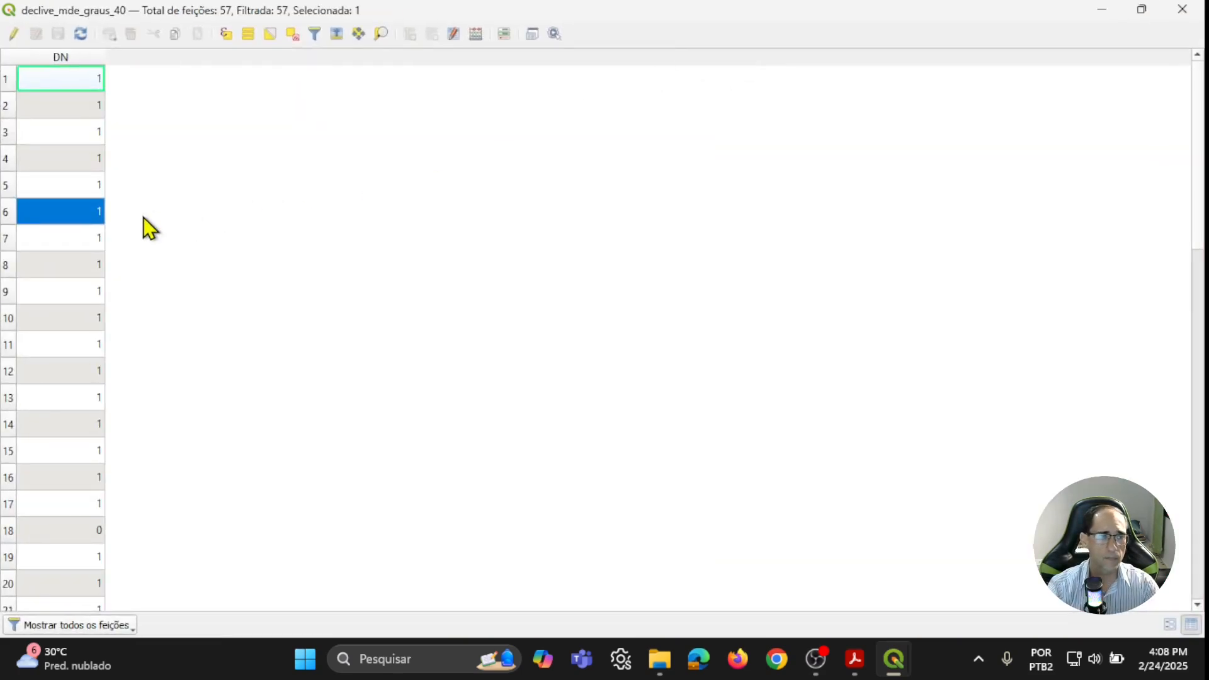
scroll(86, 146, down, 6)
scroll(71, 342, up, 6)
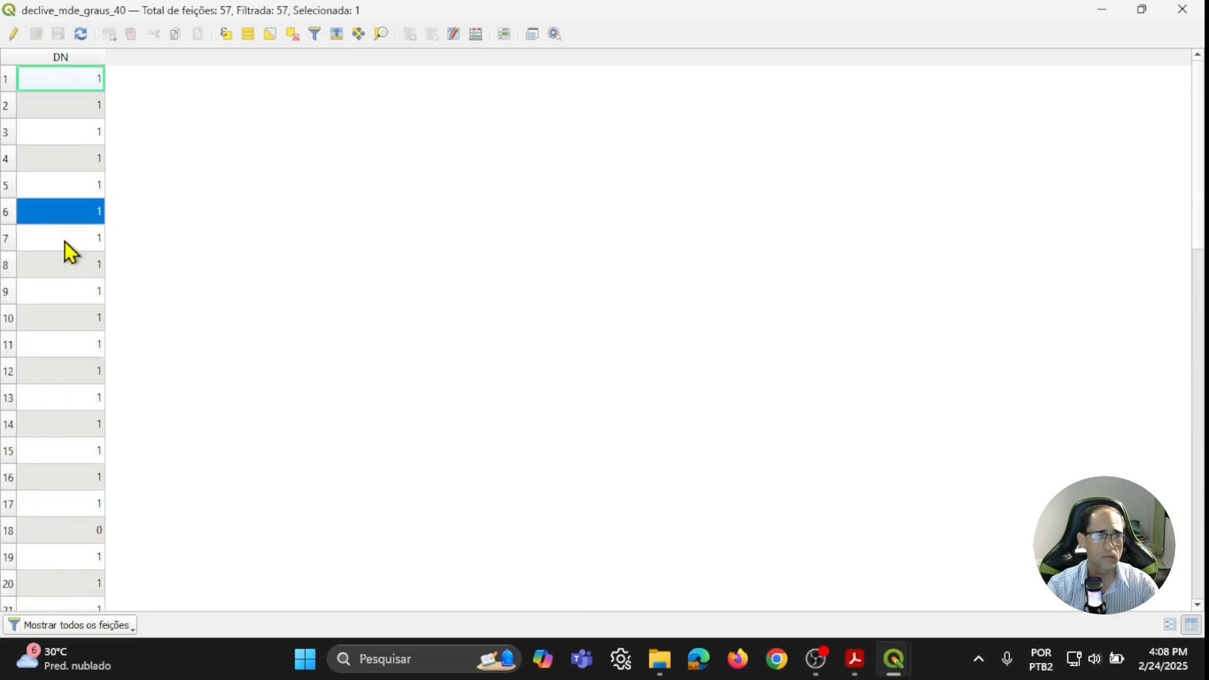
click(73, 57)
scroll(92, 339, down, 11)
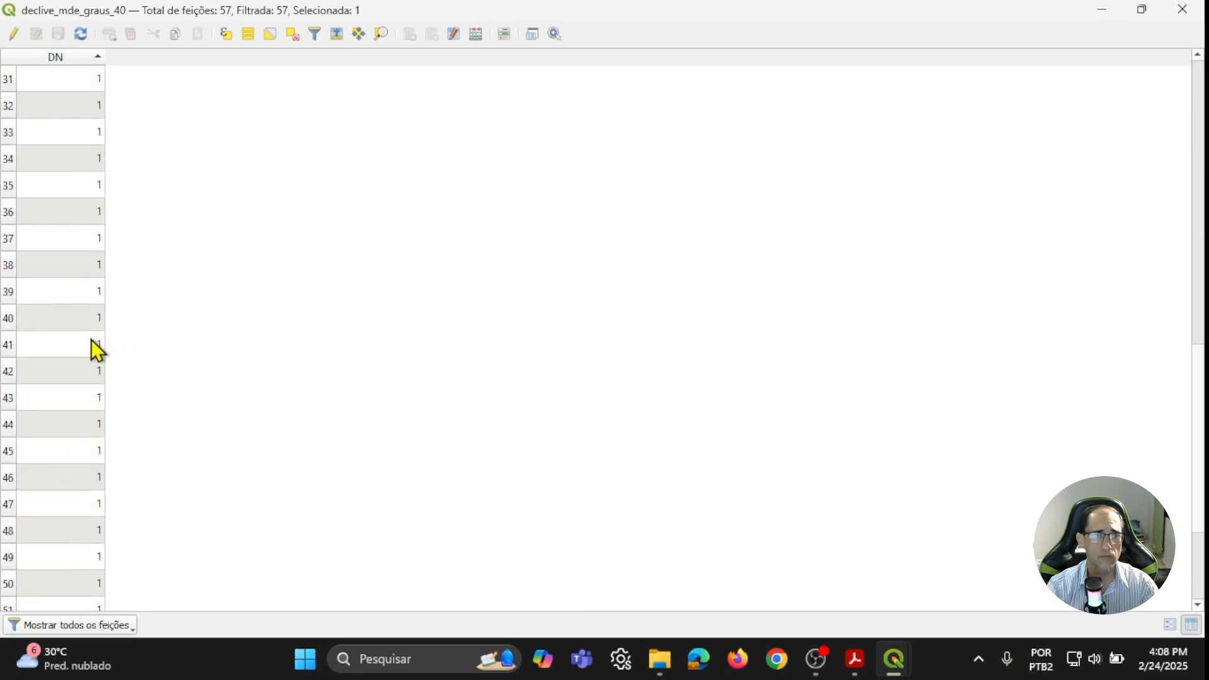
scroll(92, 339, up, 11)
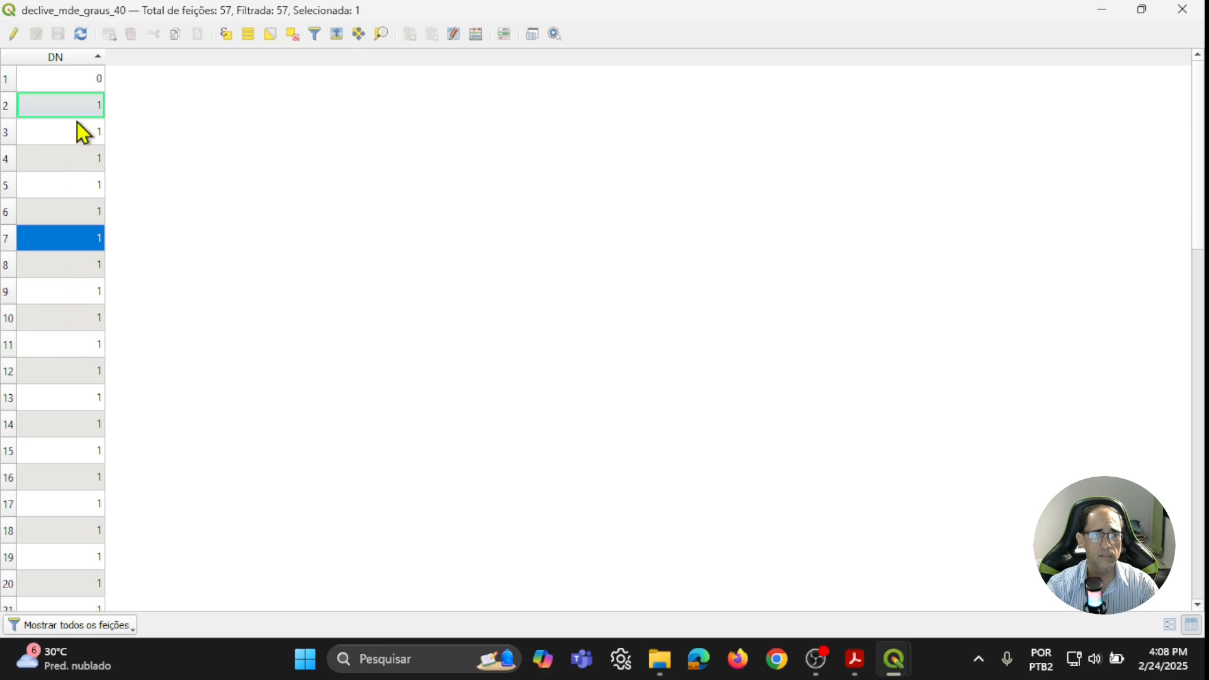
- Delete the feature with DN 0 from the polygon layer in edit mode, leaving the attribute table first
click(10, 87)
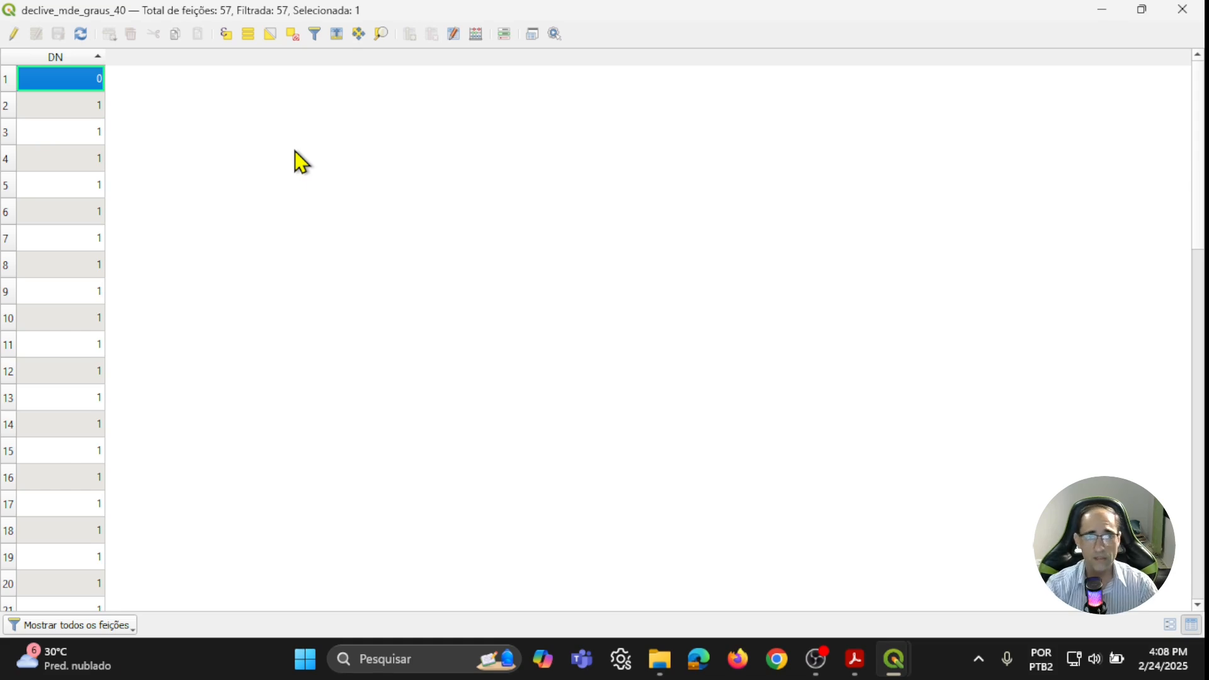
click(1183, 10)
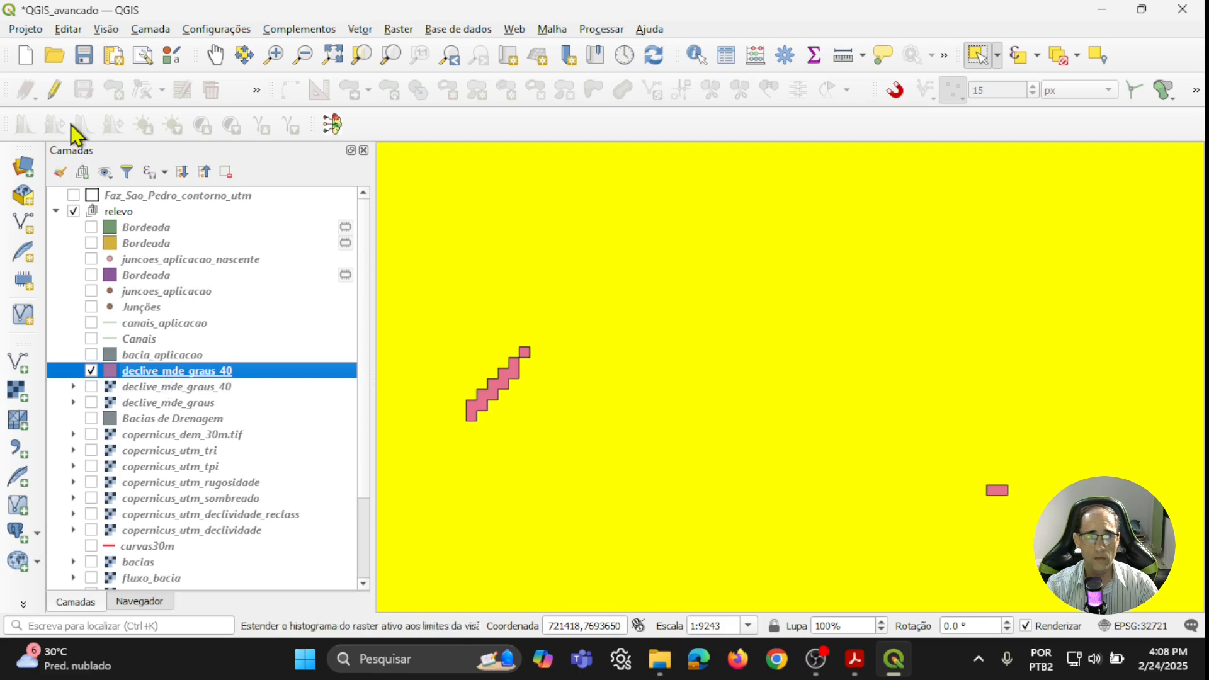
click(54, 89)
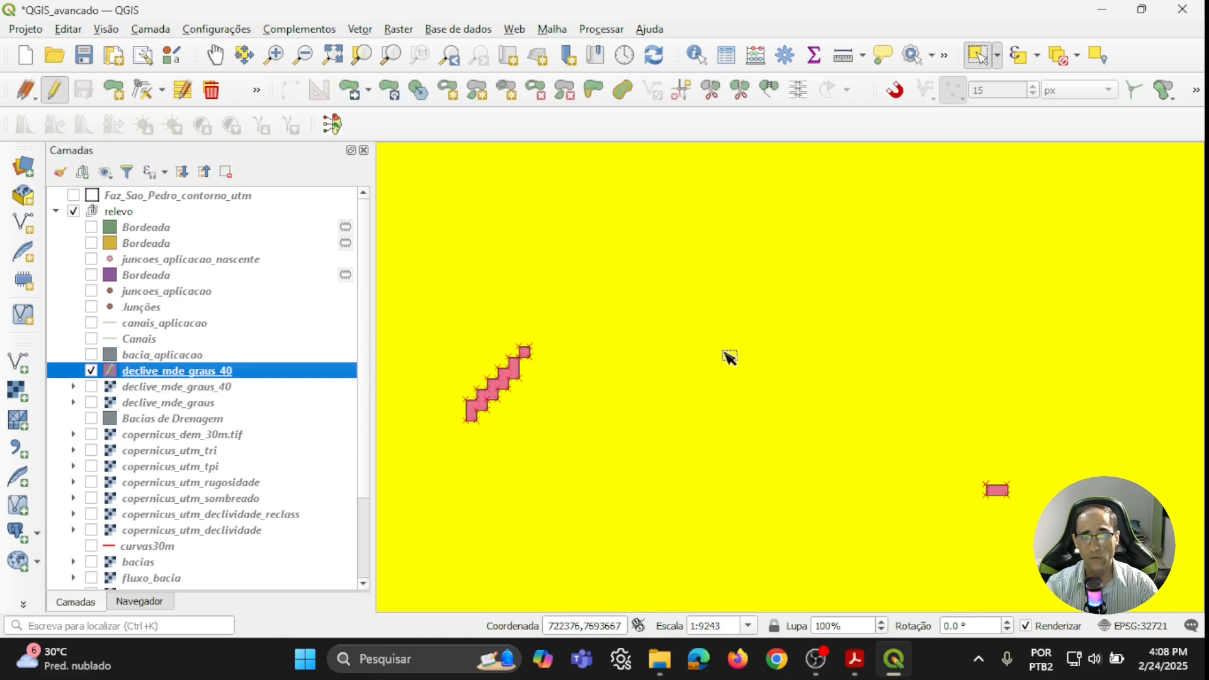
scroll(737, 334, down, 4)
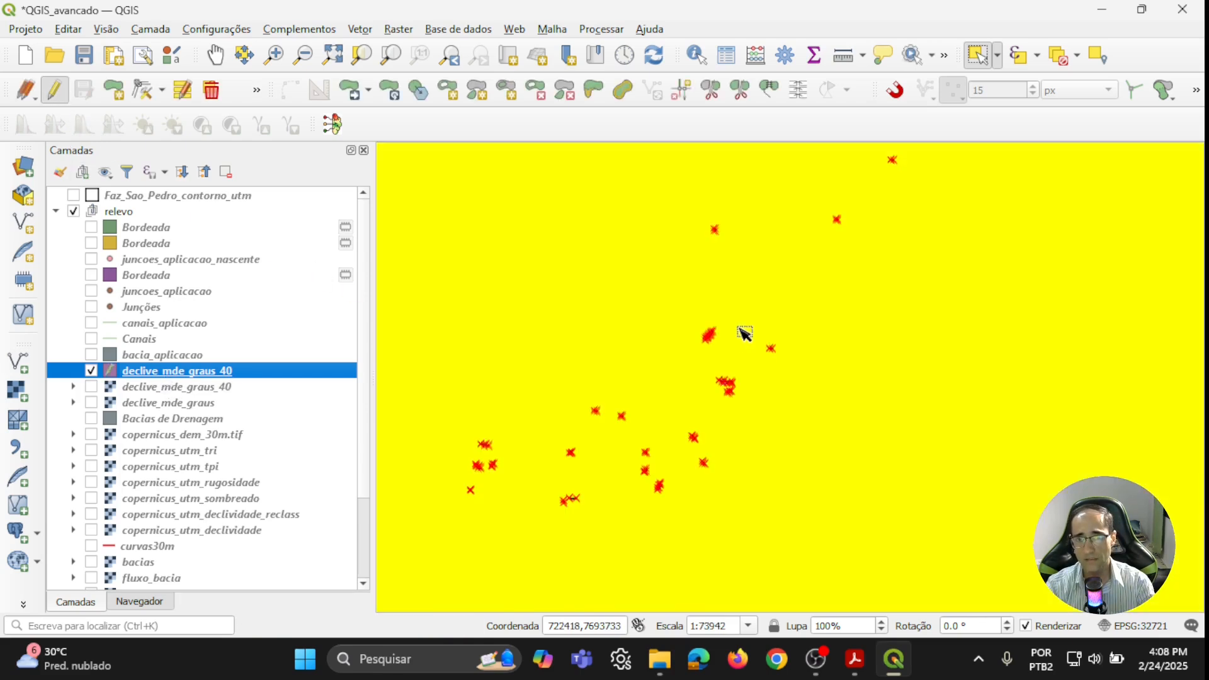
scroll(831, 400, down, 1)
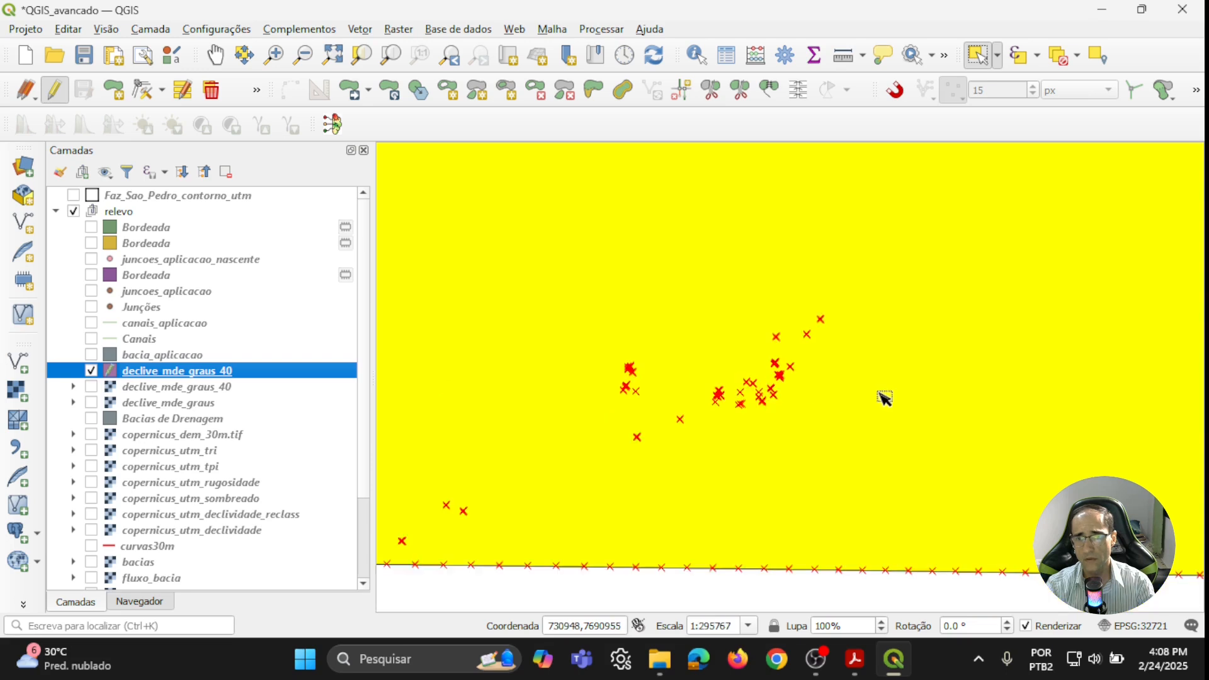
click(211, 90)
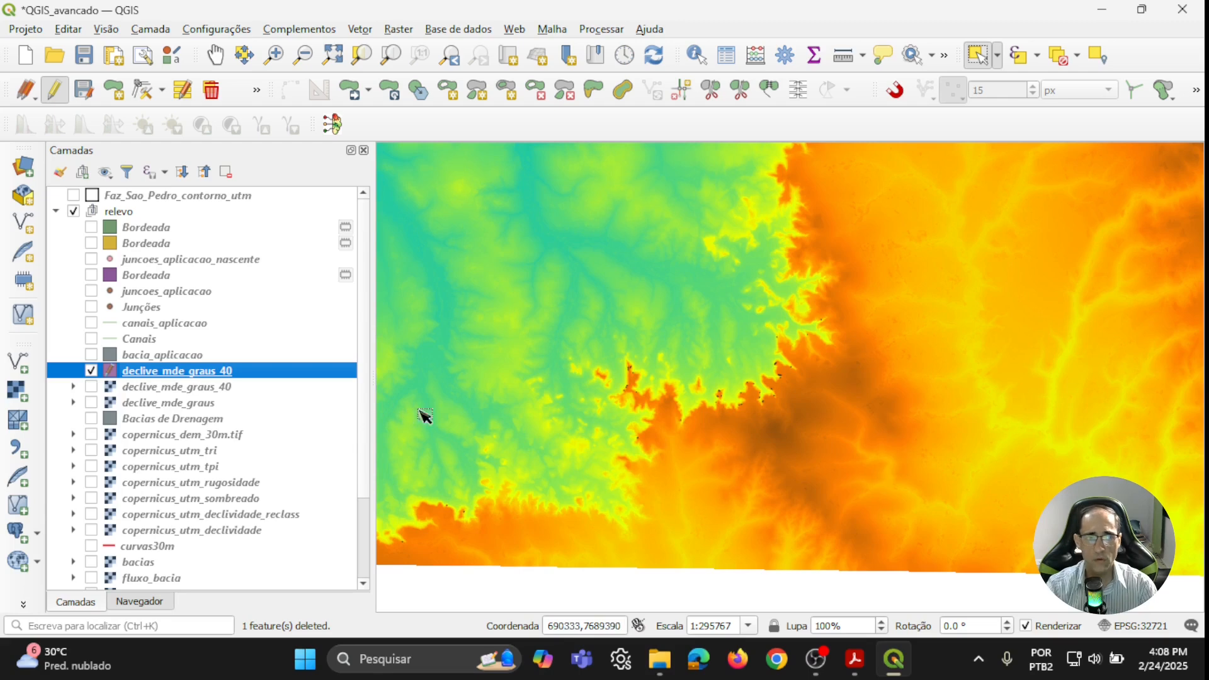
- Check the remaining steep-slope polygons against the elevation raster, then save the layer edits and stop editing
scroll(640, 375, up, 4)
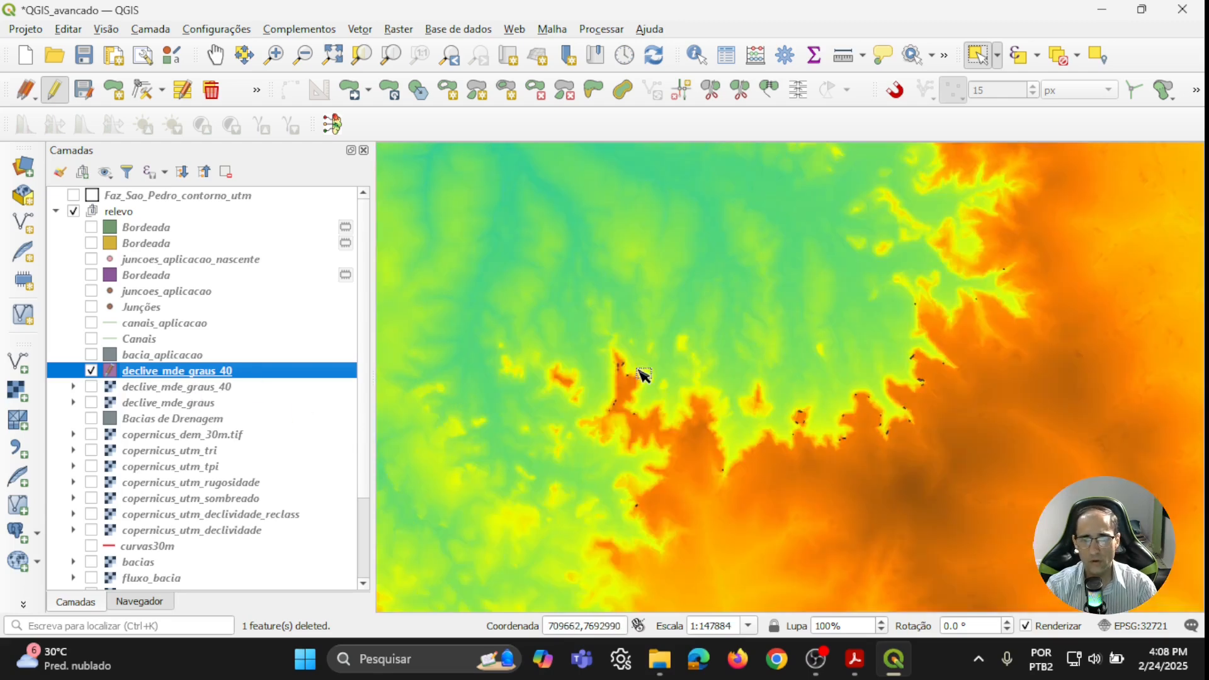
scroll(670, 343, down, 3)
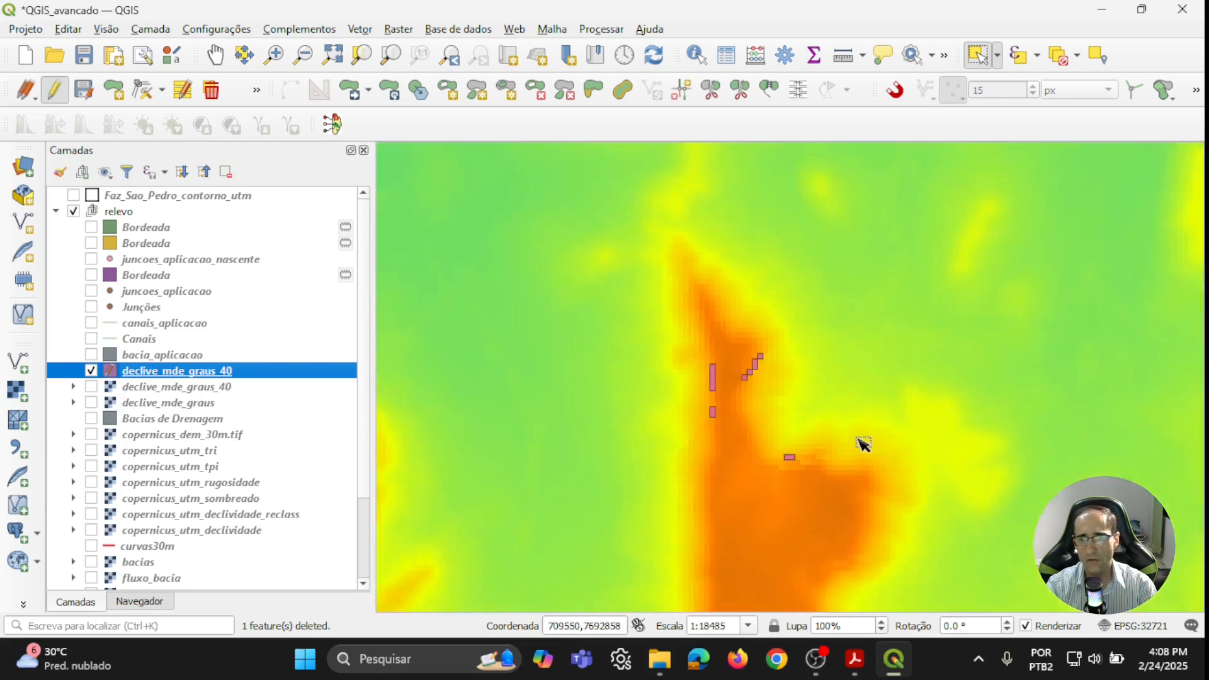
scroll(987, 503, up, 3)
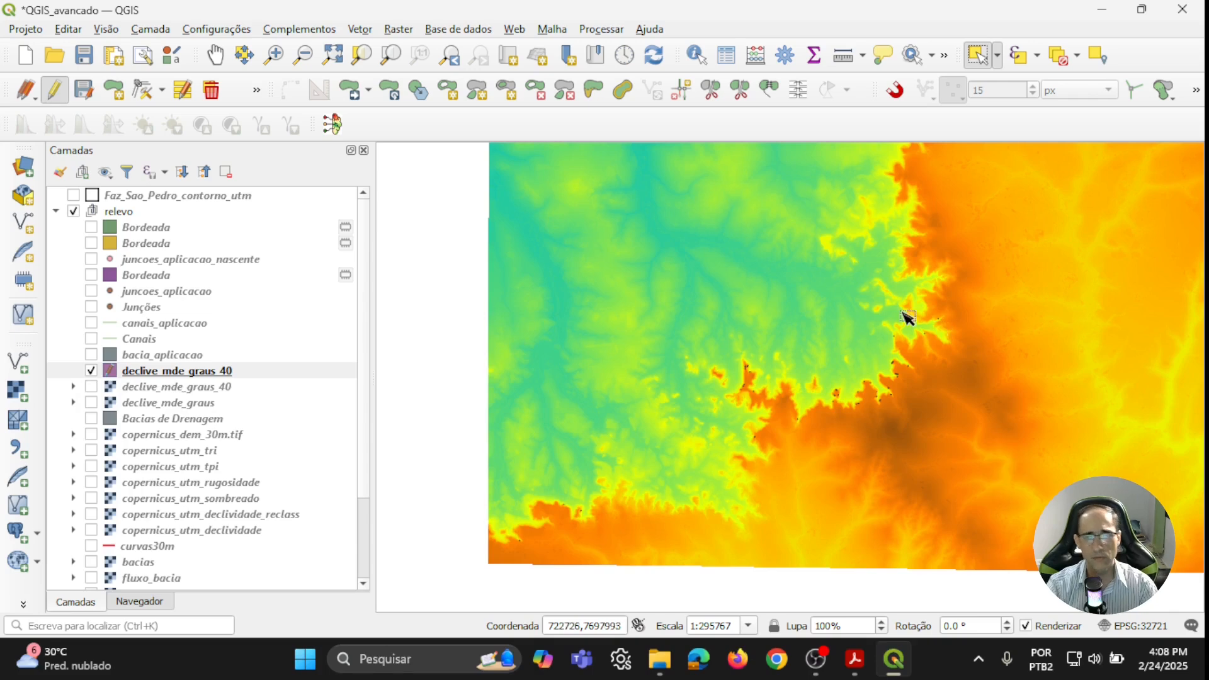
drag(861, 298, 715, 369)
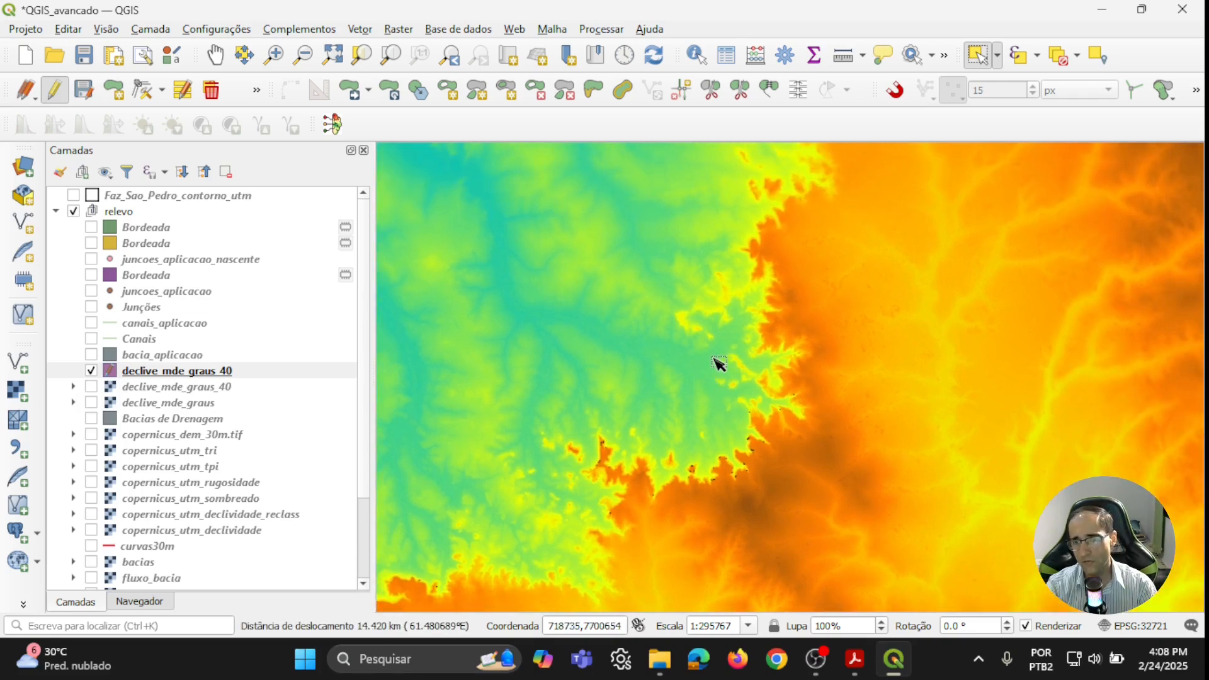
scroll(718, 359, down, 2)
scroll(718, 359, up, 1)
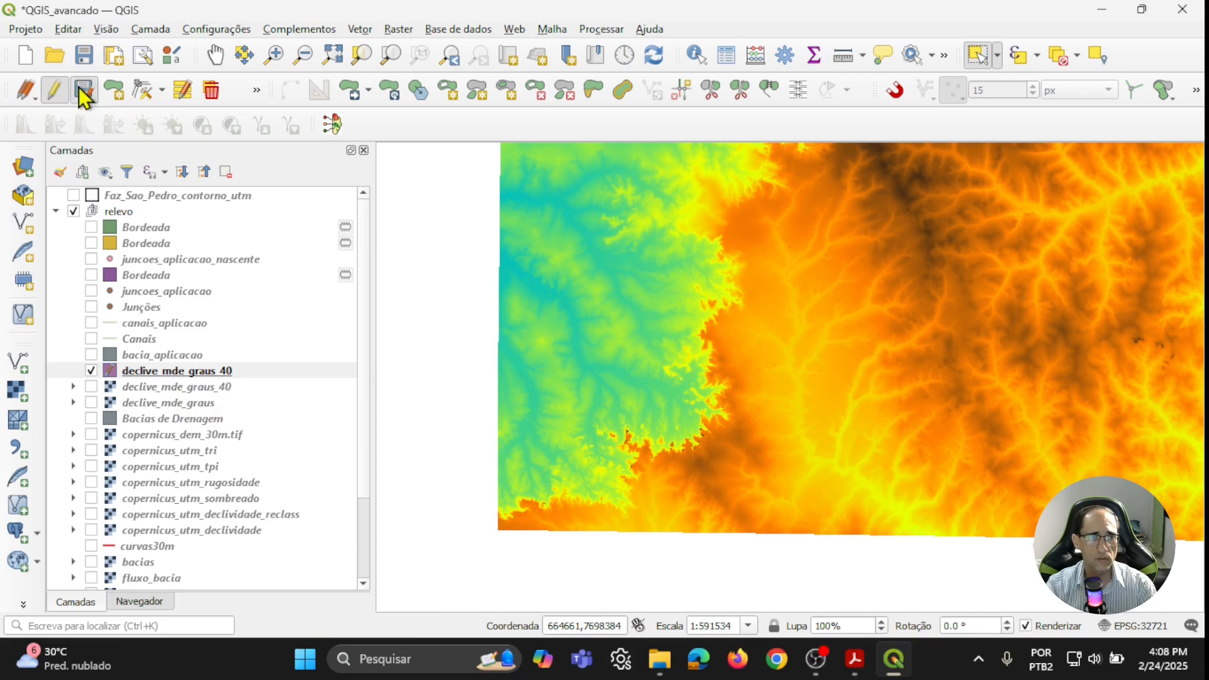
click(55, 90)
- Set the simple fill colour of the declive_mde_graus_40 polygon layer to red in its symbology
click(187, 373)
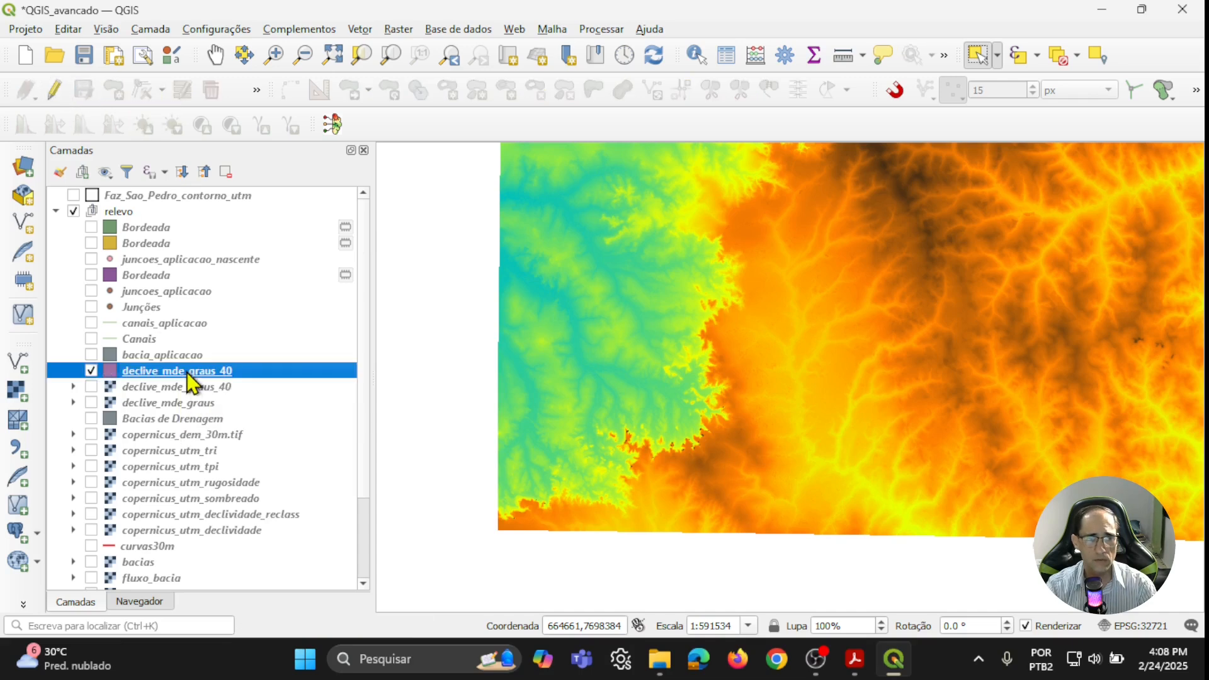
double_click(189, 375)
click(216, 215)
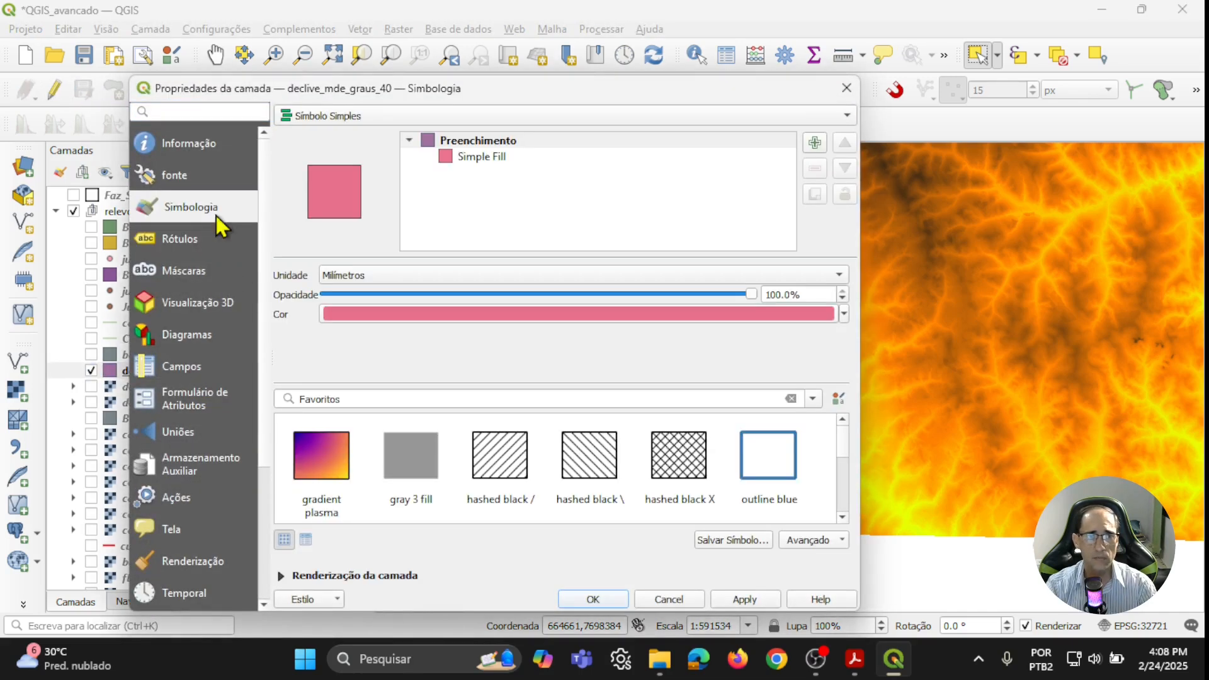
click(465, 165)
click(793, 309)
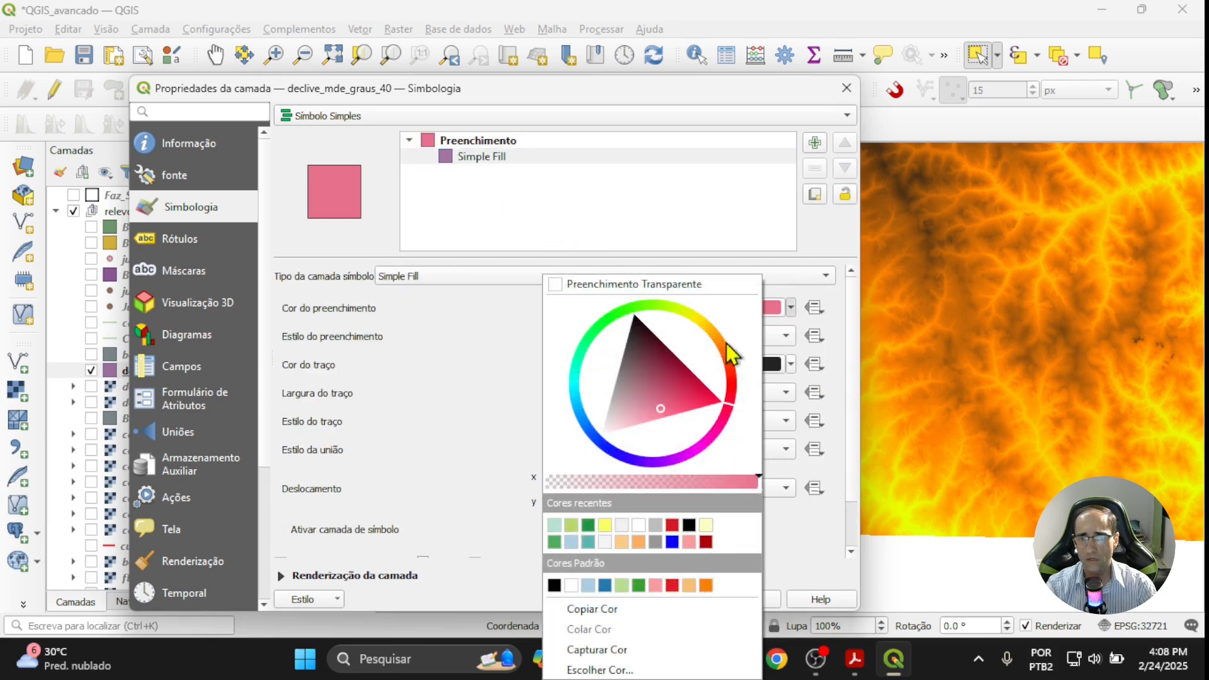
click(672, 523)
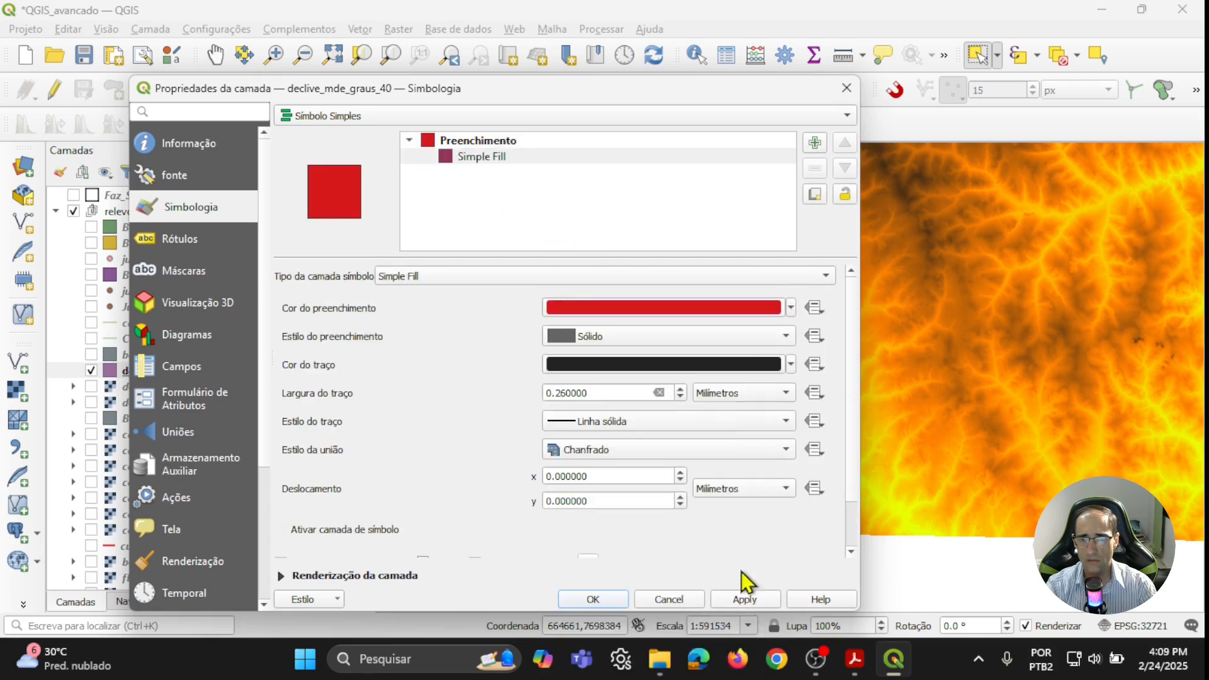
click(593, 599)
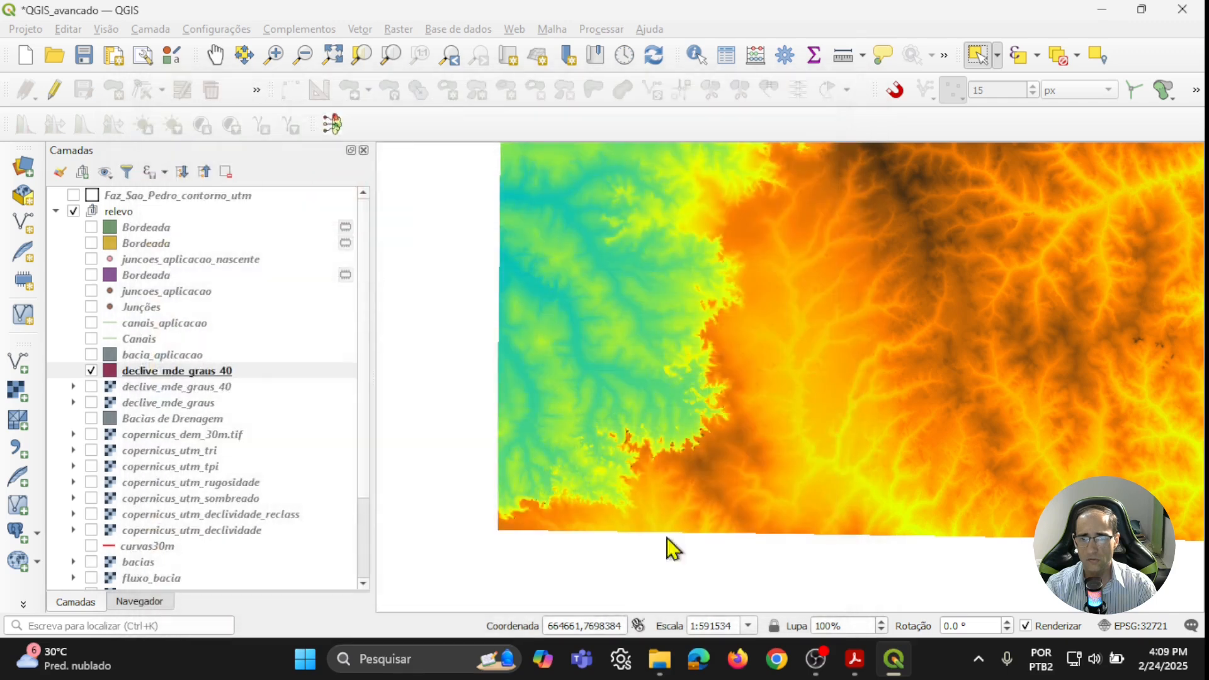
- Examine where the red steep-slope polygons lie along the escarpment, up close and across the elevation raster
scroll(674, 462, up, 3)
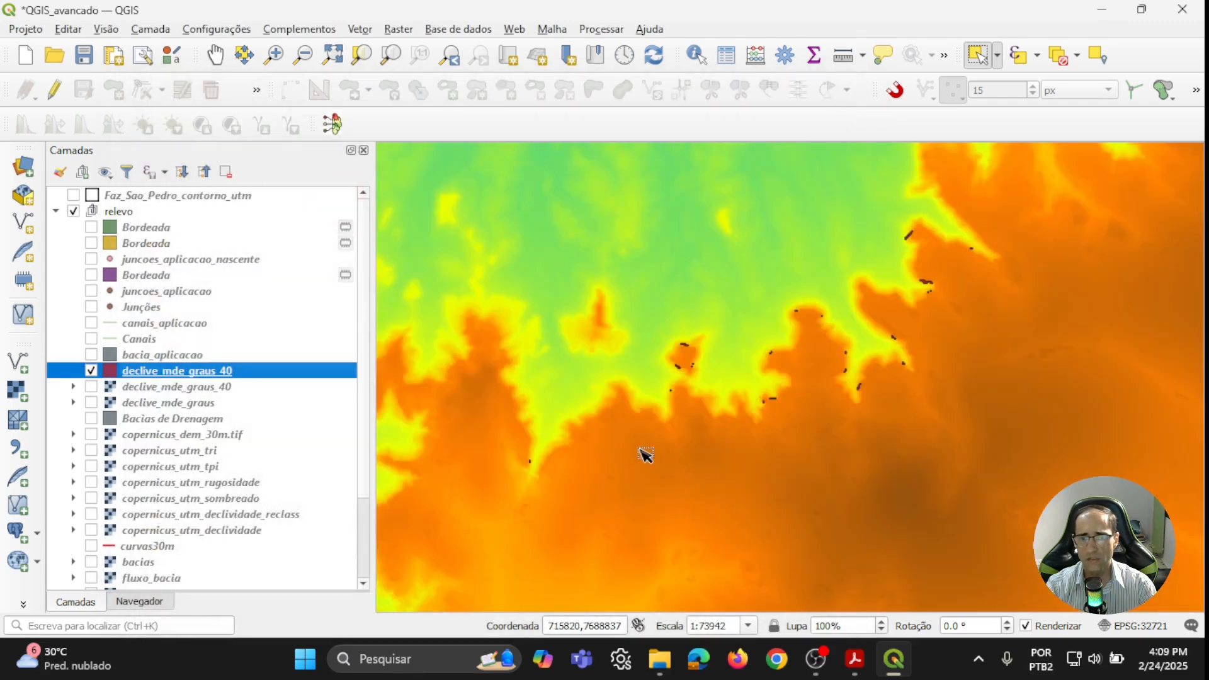
scroll(643, 453, down, 1)
drag(642, 454, 598, 368)
scroll(598, 368, up, 4)
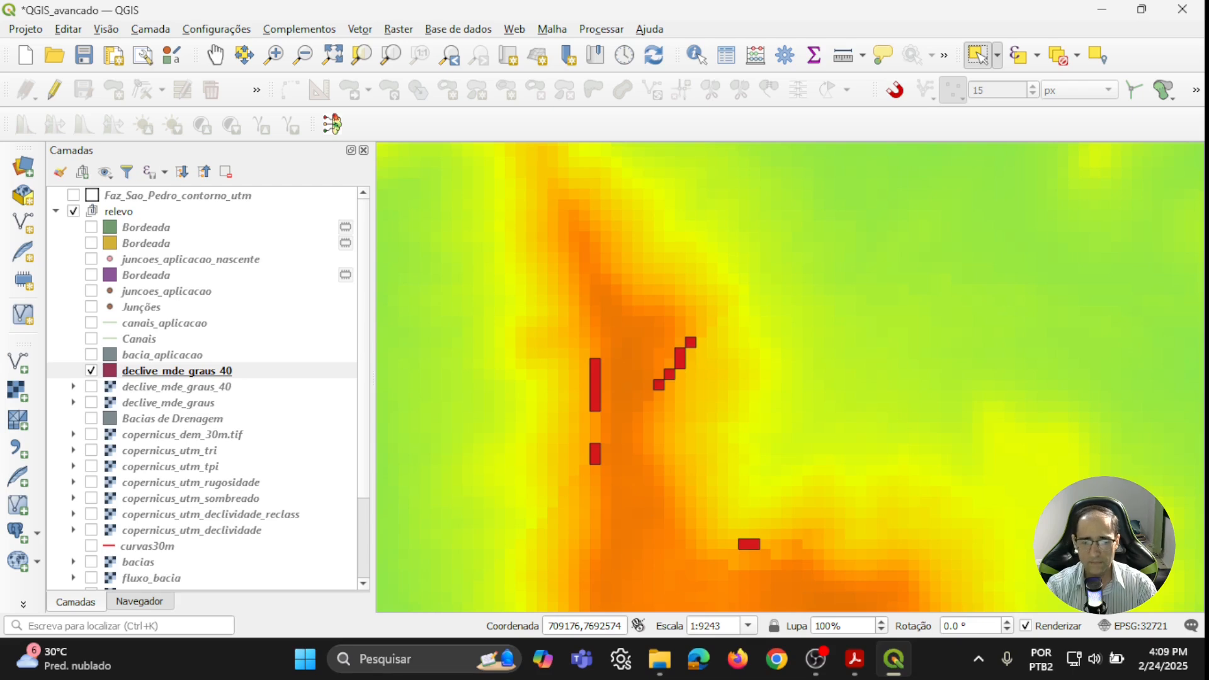
scroll(939, 433, down, 3)
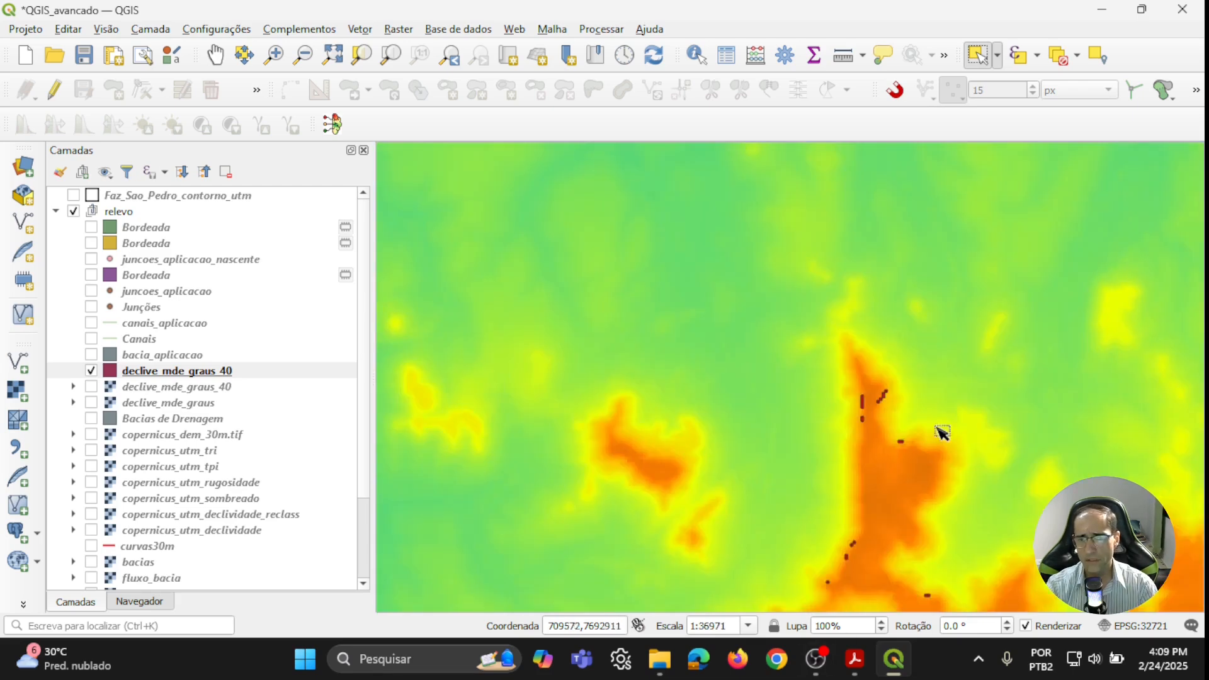
drag(994, 384, 627, 375)
scroll(796, 378, down, 1)
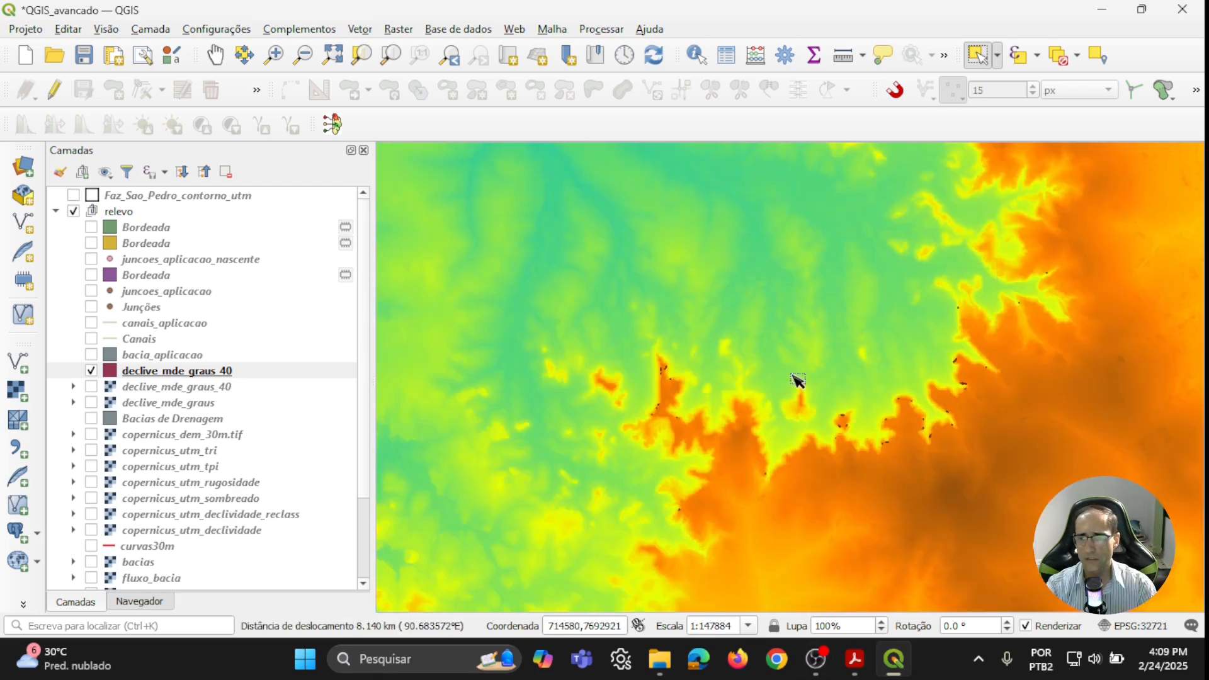
drag(991, 398, 819, 441)
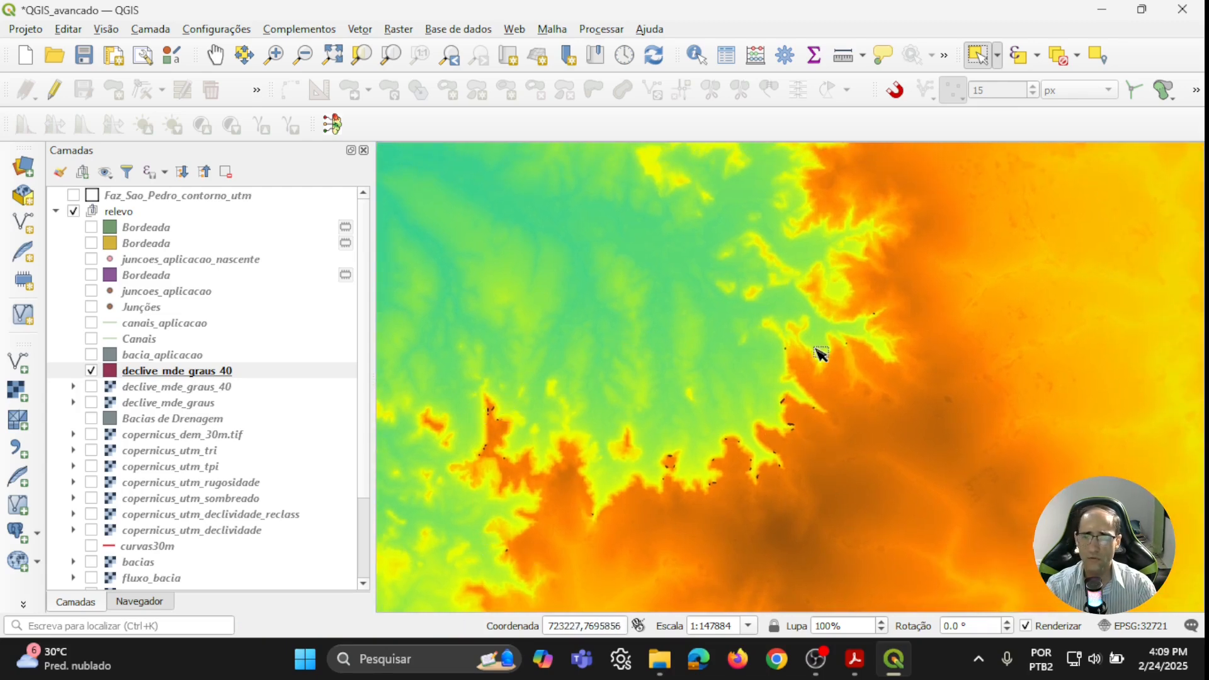
scroll(817, 337, down, 1)
drag(877, 292, 751, 484)
scroll(819, 326, down, 1)
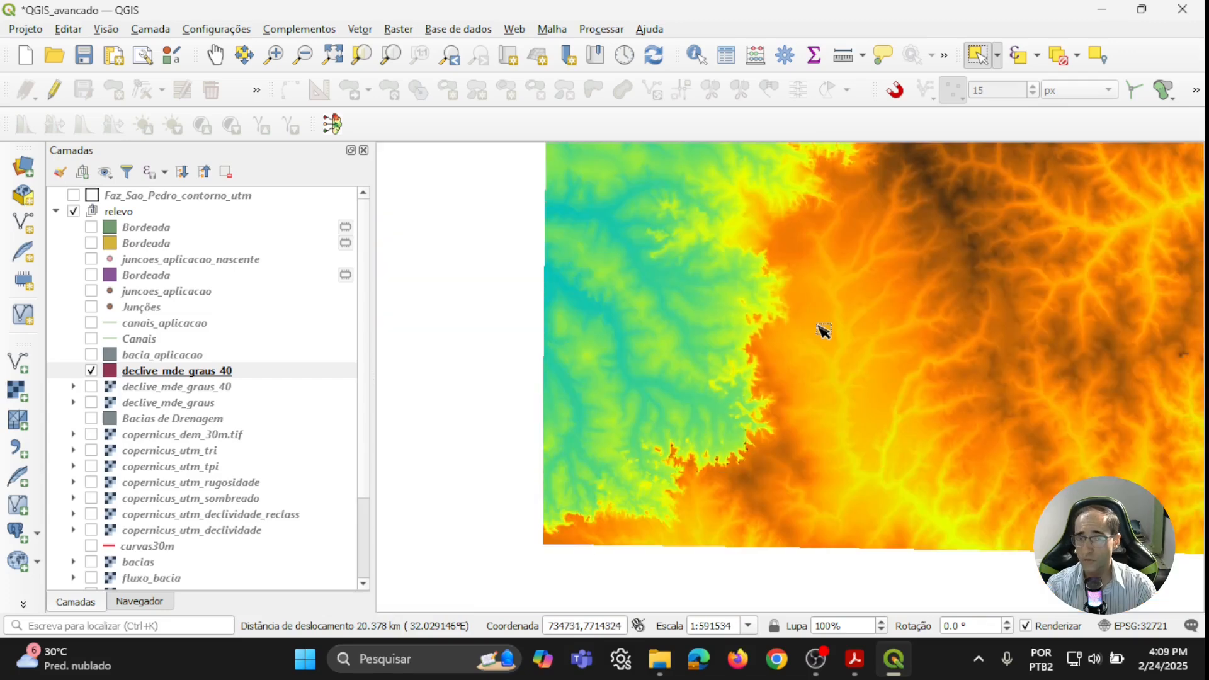
scroll(828, 326, down, 1)
drag(831, 323, 723, 417)
scroll(599, 441, up, 1)
scroll(636, 447, down, 1)
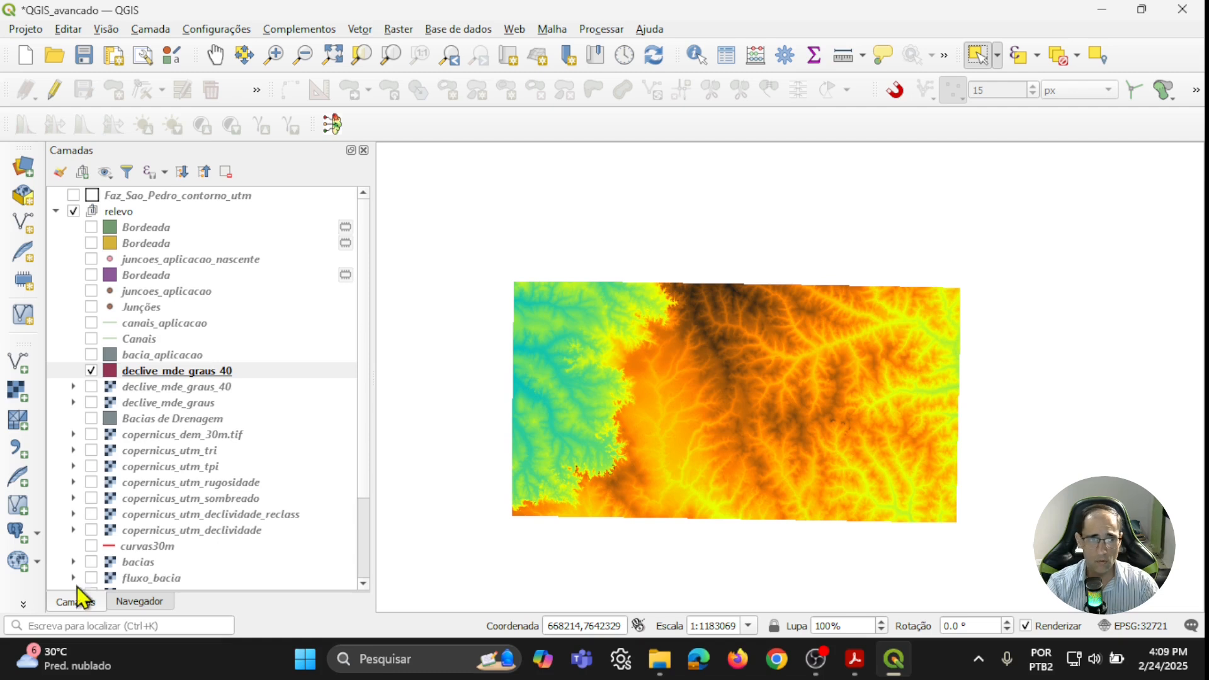
- Hide the declive_mde_graus_40 polygon layer and briefly display the curvas30m contours over the elevation raster
click(91, 371)
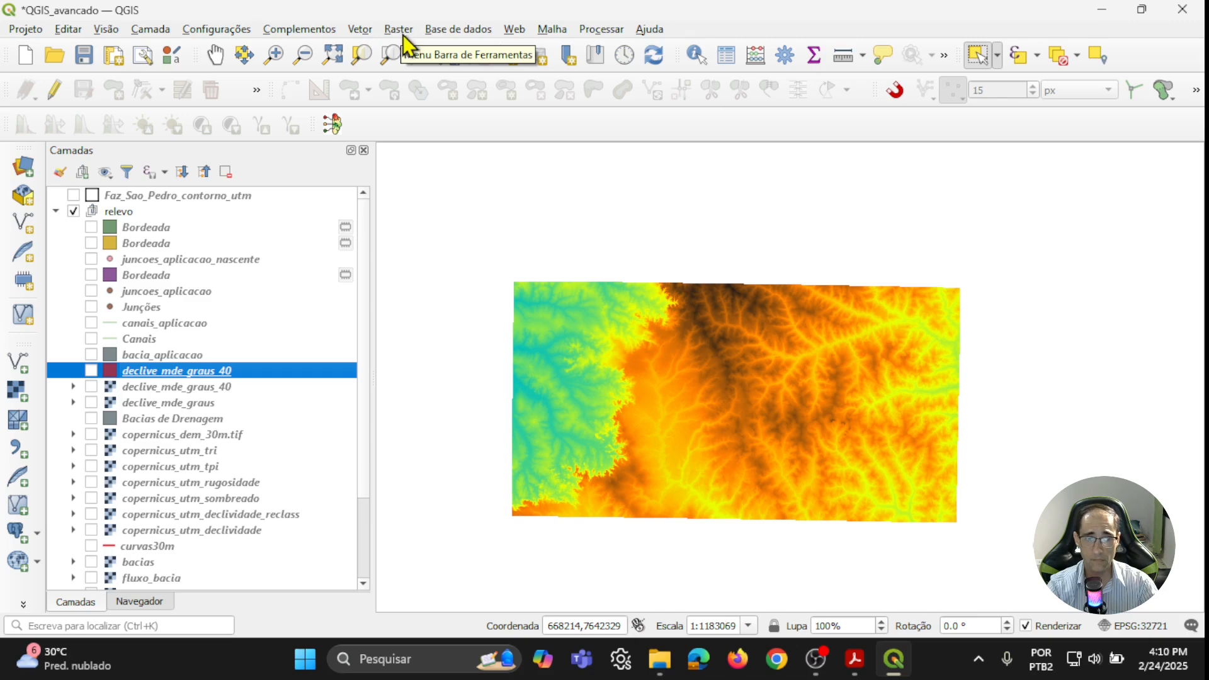
click(93, 547)
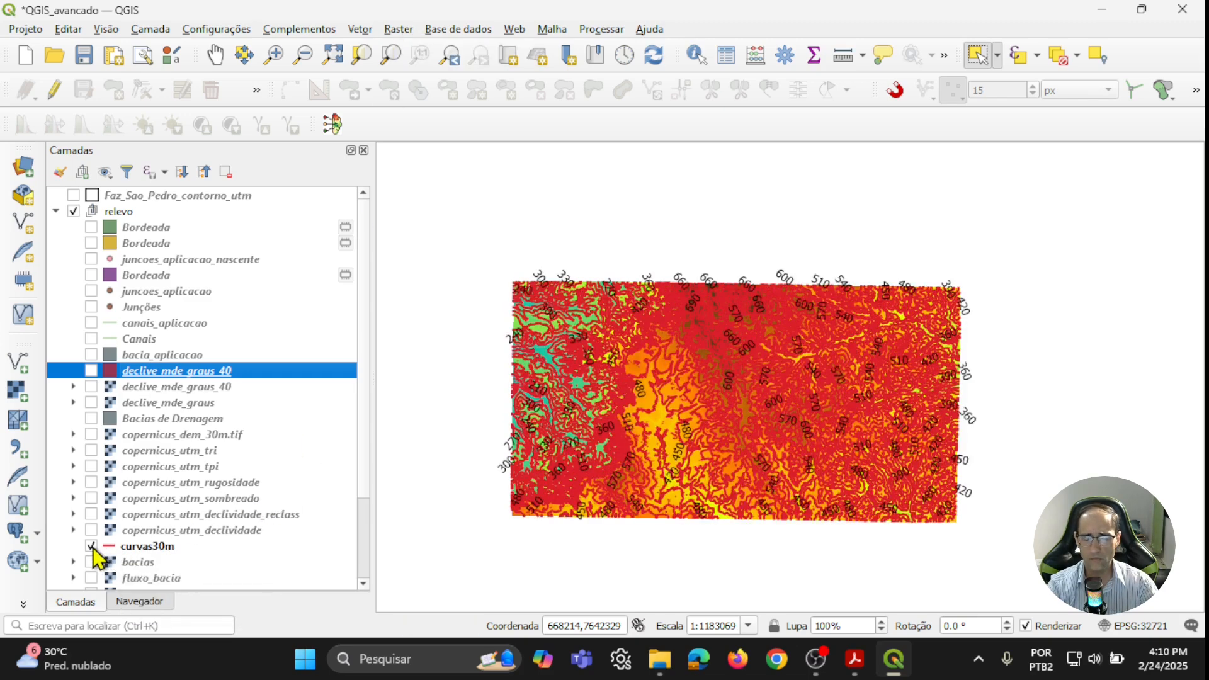
click(93, 547)
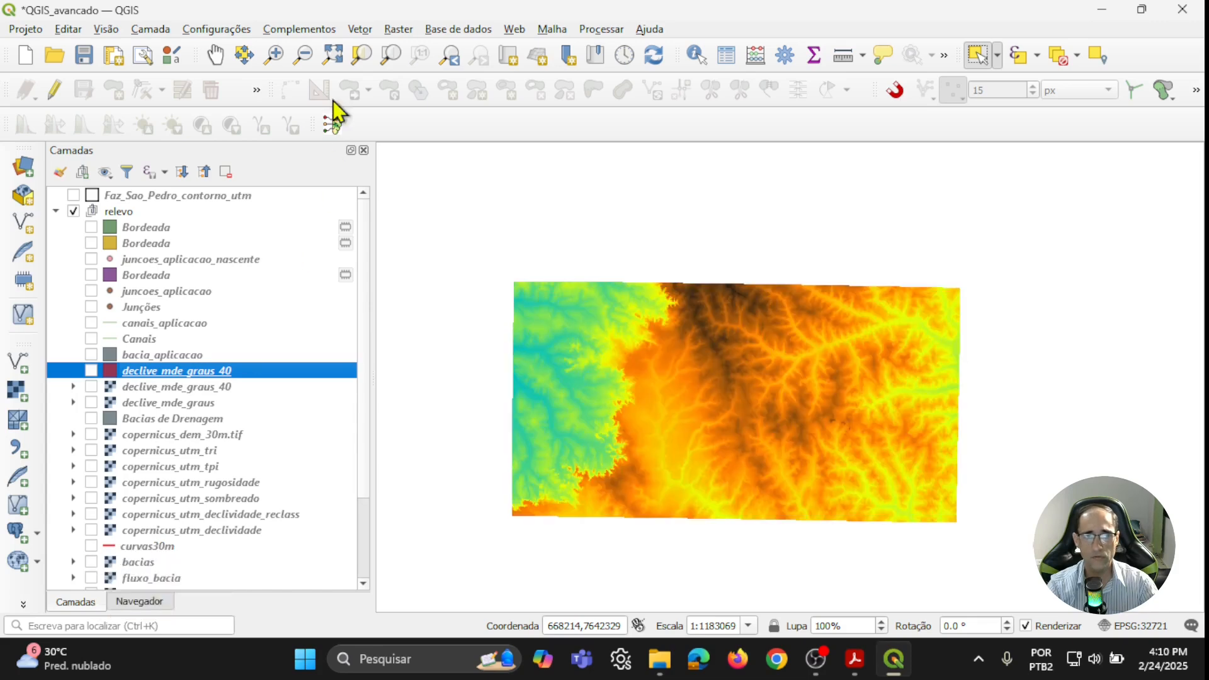
- Set up a raster contour extraction from copernicus_utm_zero_preench_depr with an interval of 50 between contours
click(400, 30)
mouse_move(429, 214)
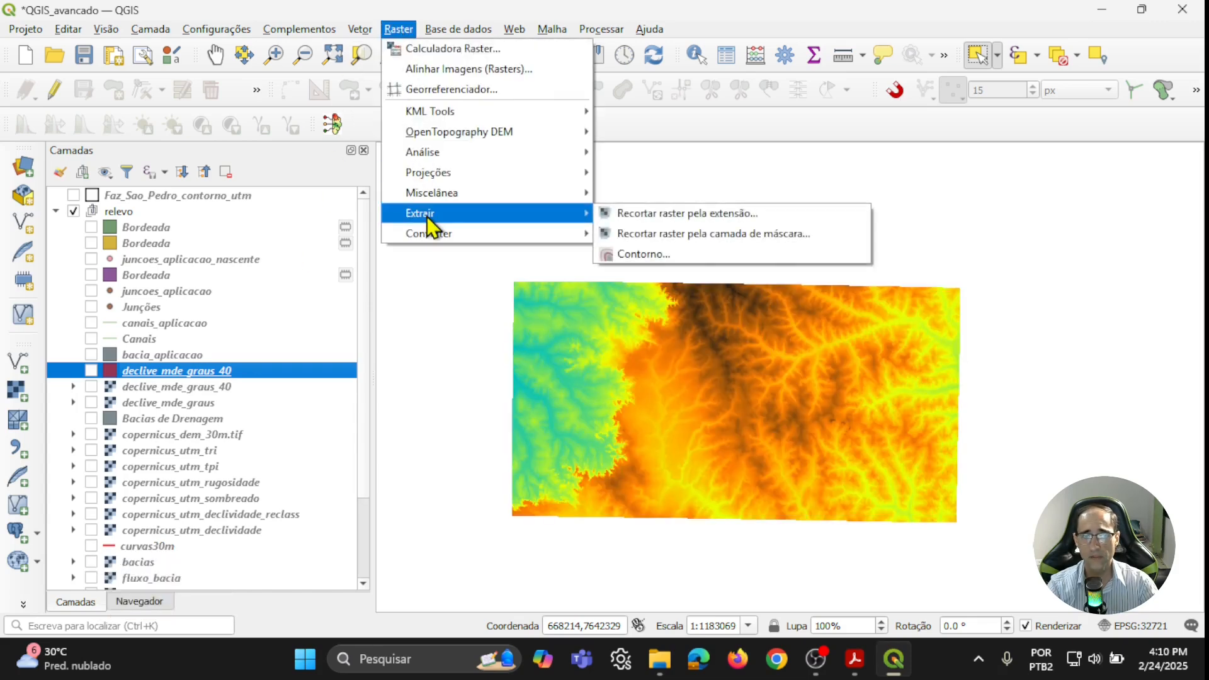
click(679, 256)
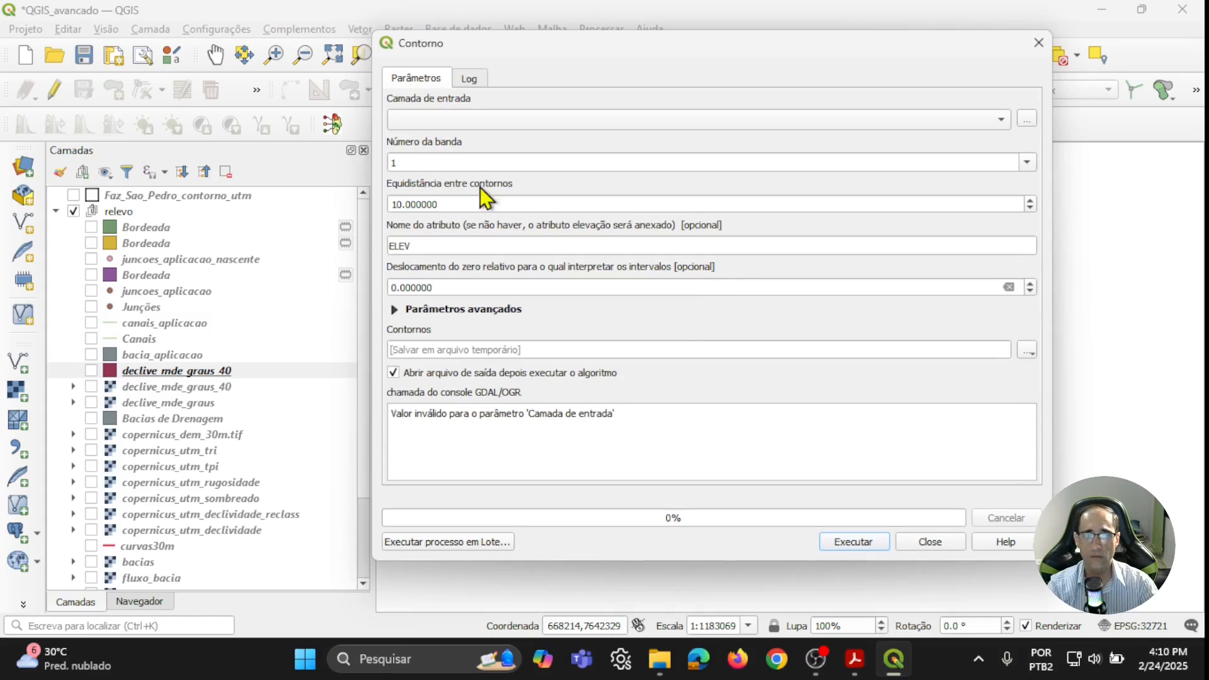
click(507, 123)
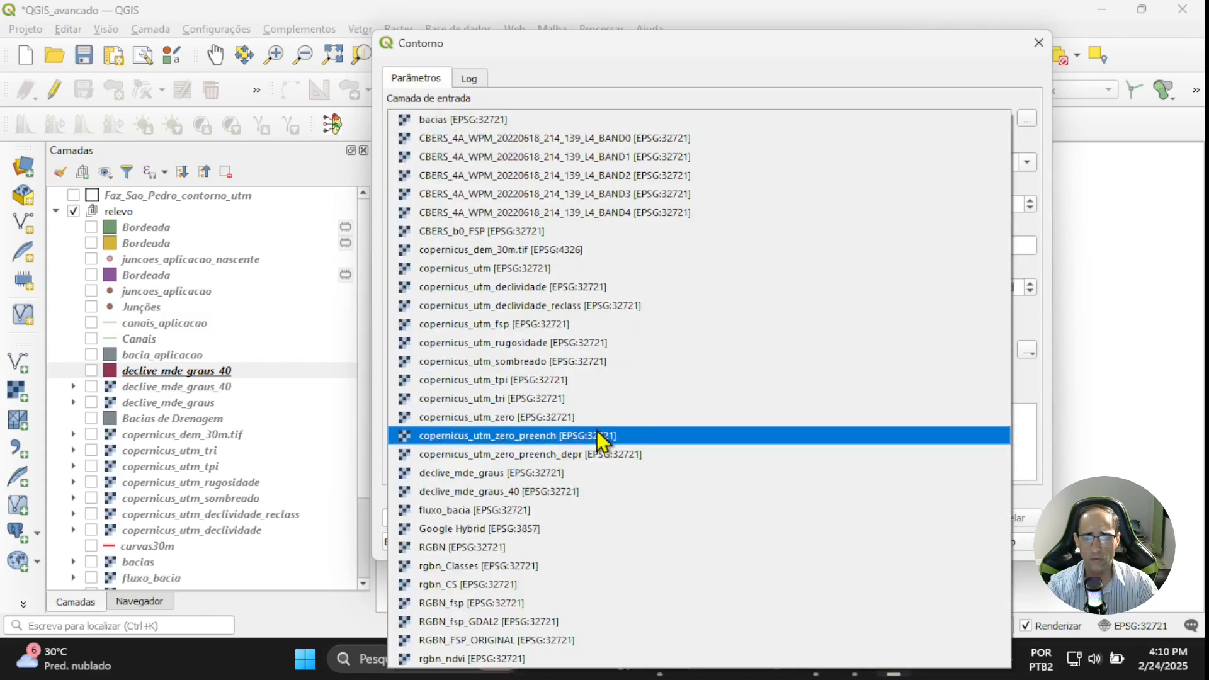
click(579, 451)
drag(445, 204, 418, 204)
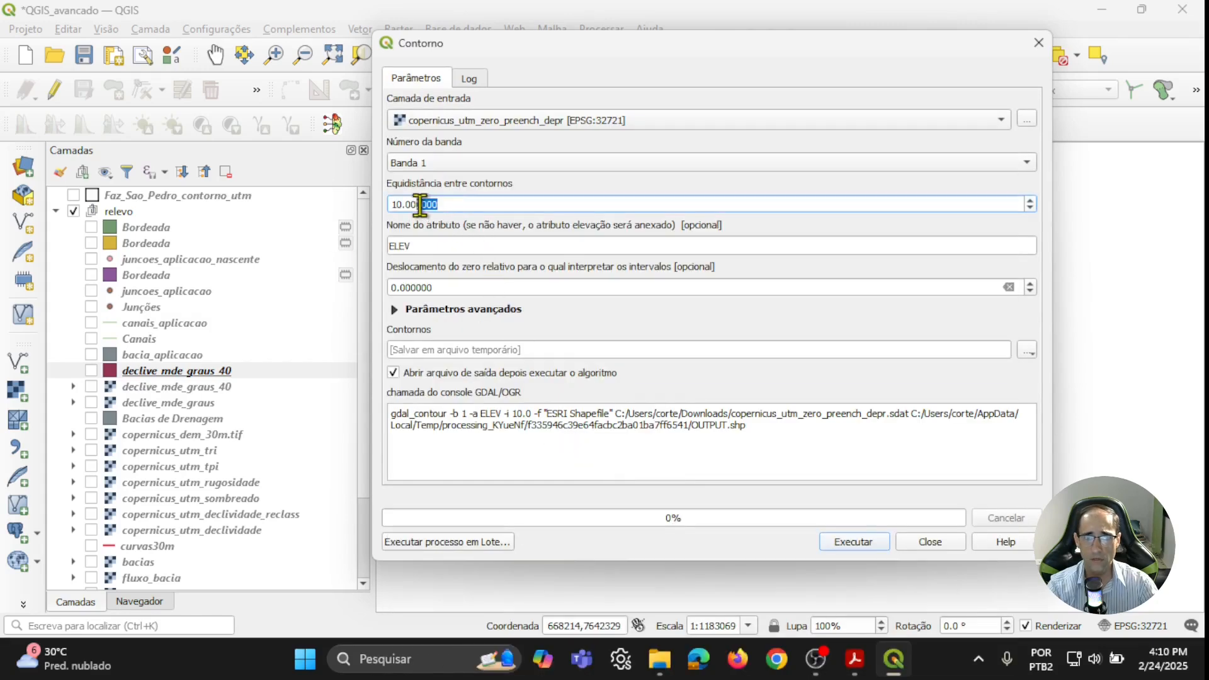
text(30)
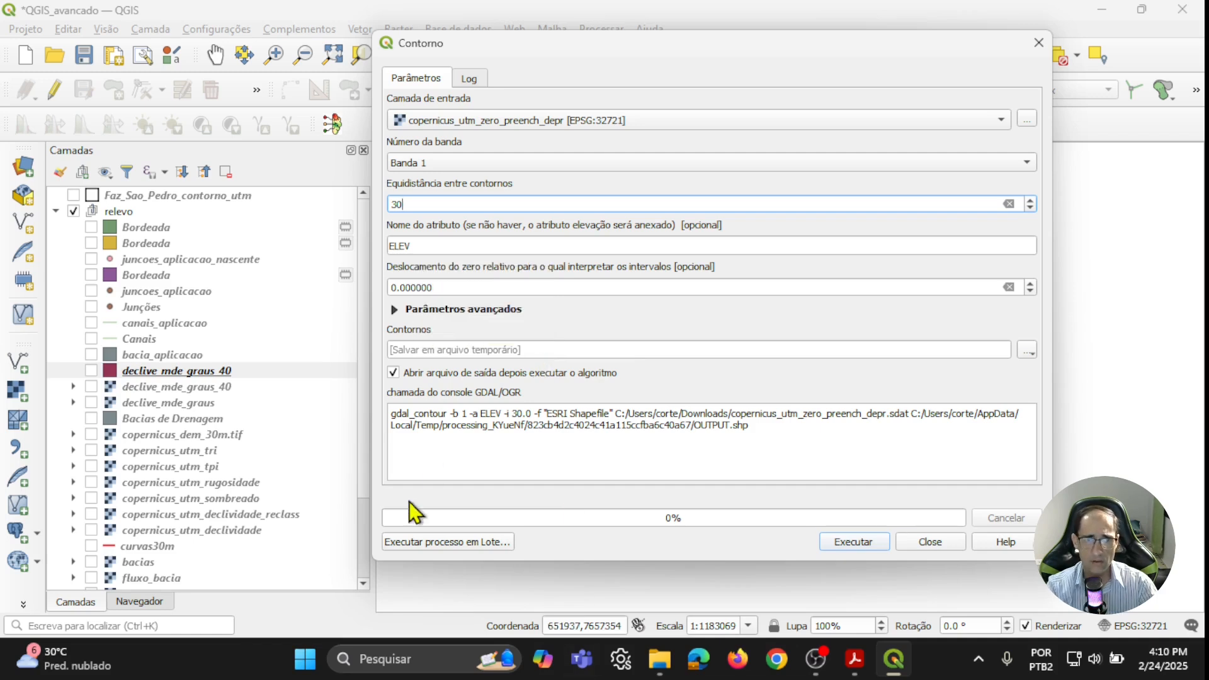
drag(426, 202, 374, 202)
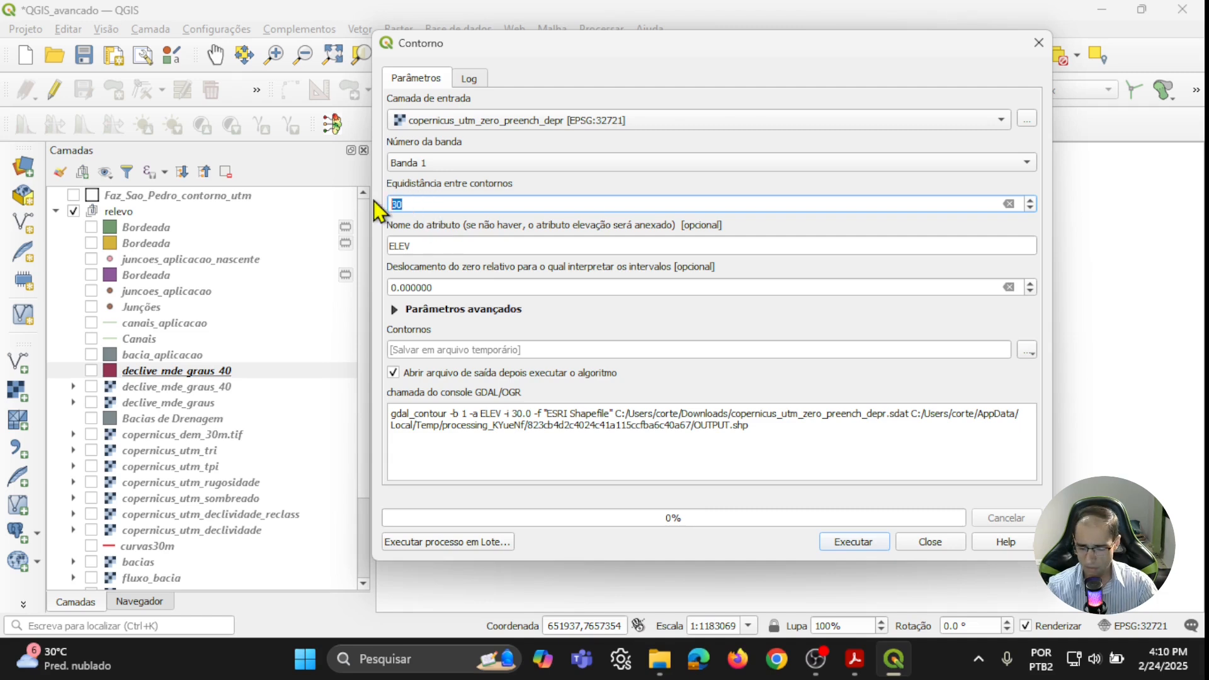
text(25)
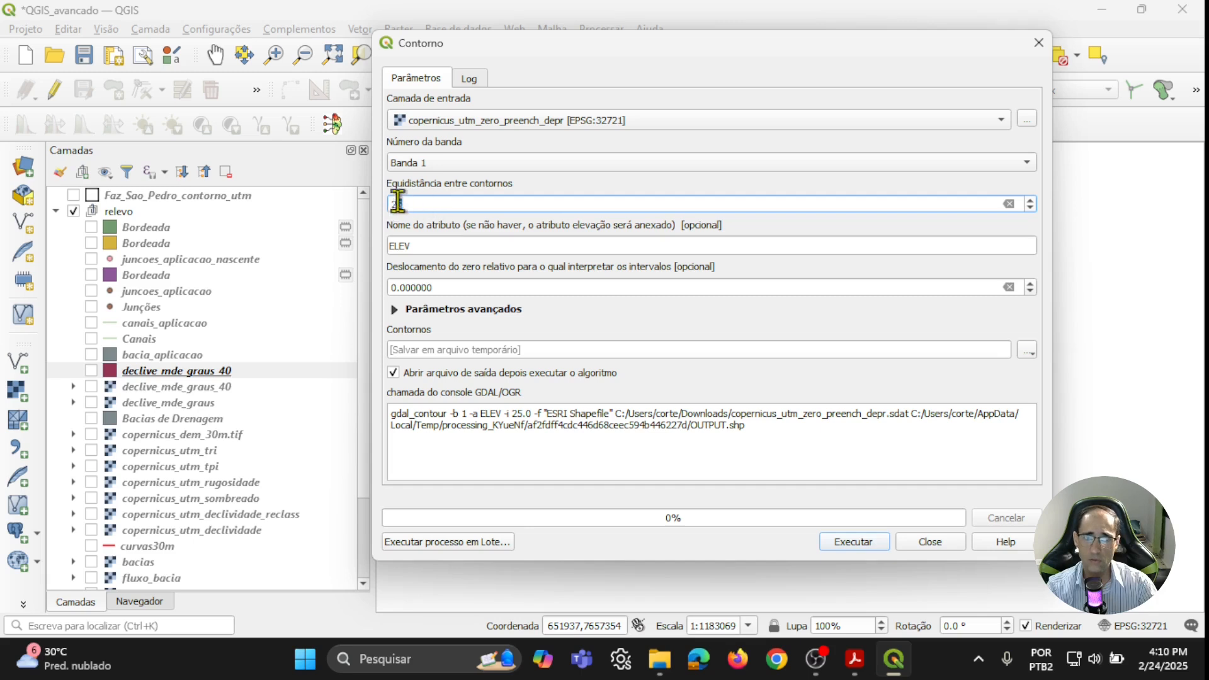
text(50)
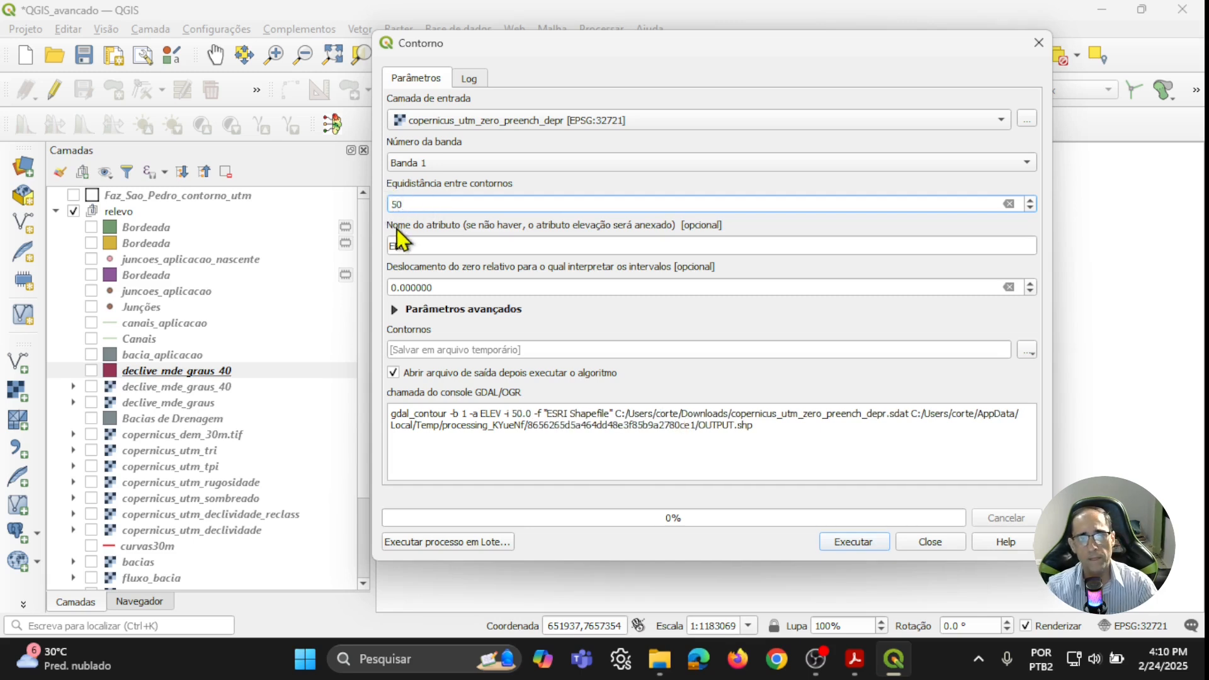
- Save the contour output as the shapefile curv50m in Downloads, run the extraction and close the tool
click(1028, 350)
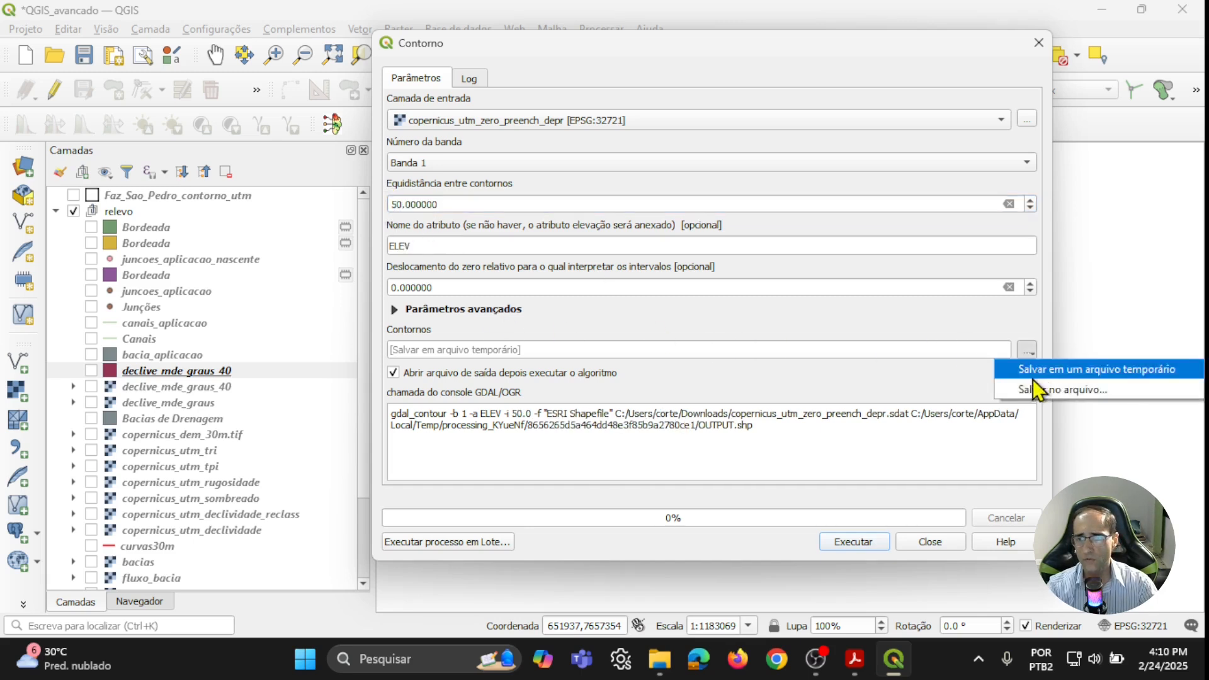
click(1036, 400)
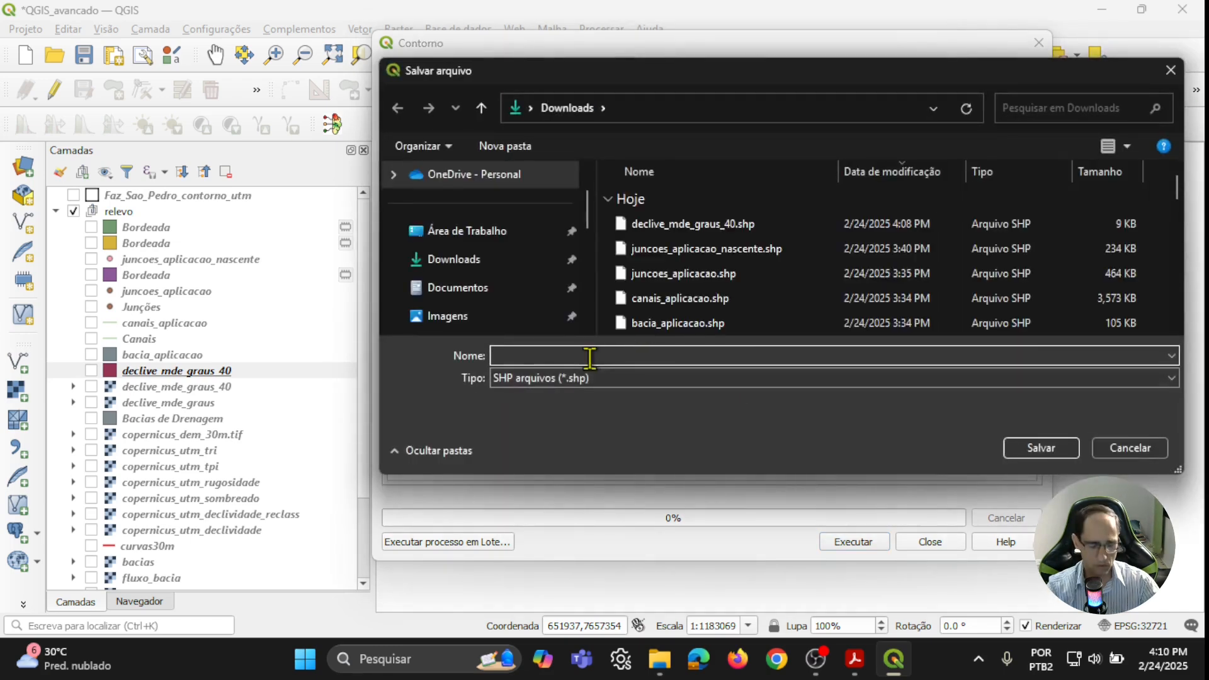
text(curv50m)
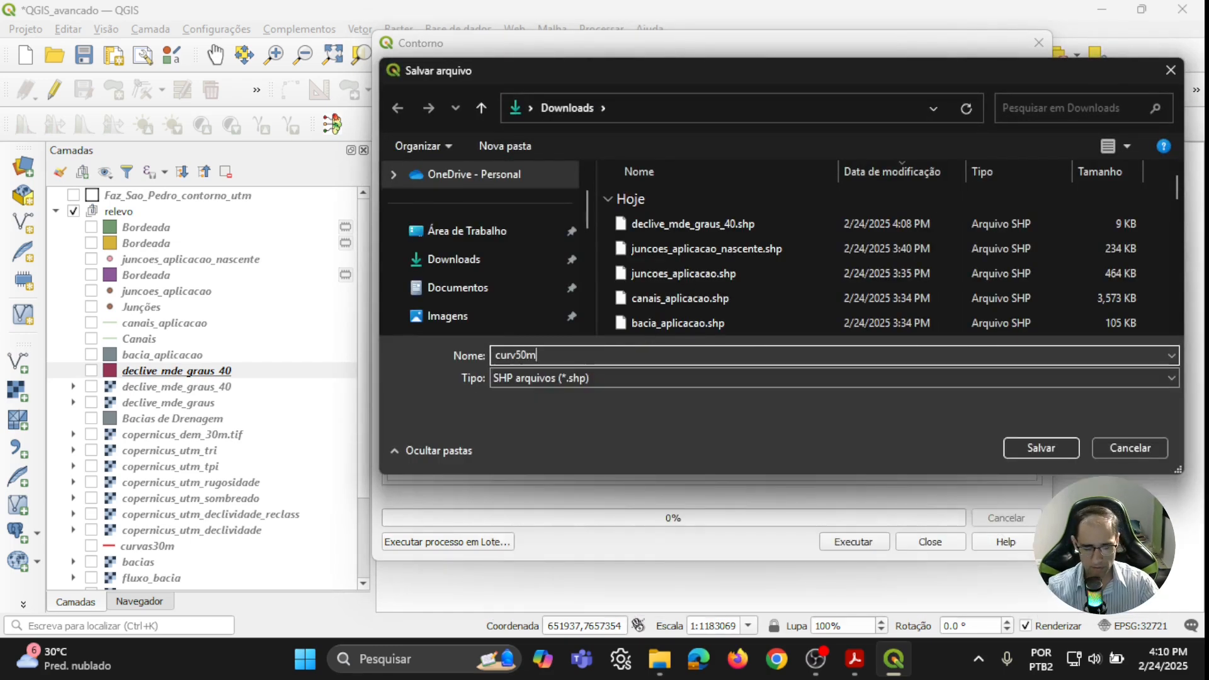
click(1057, 457)
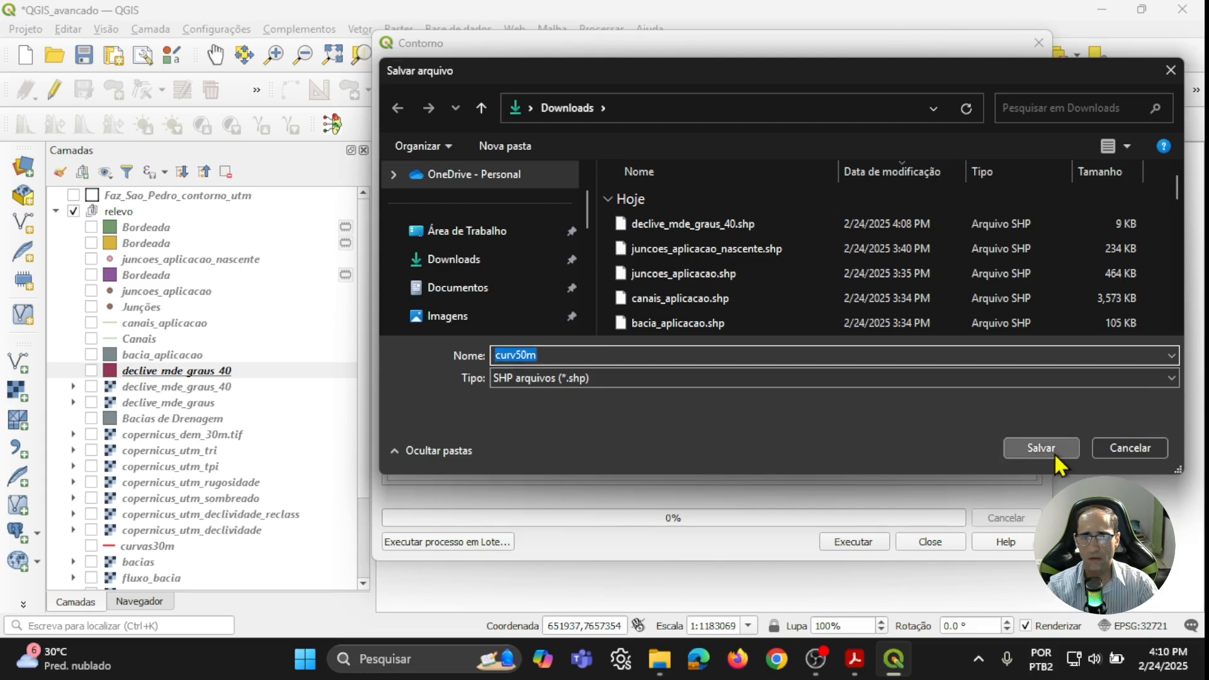
click(850, 540)
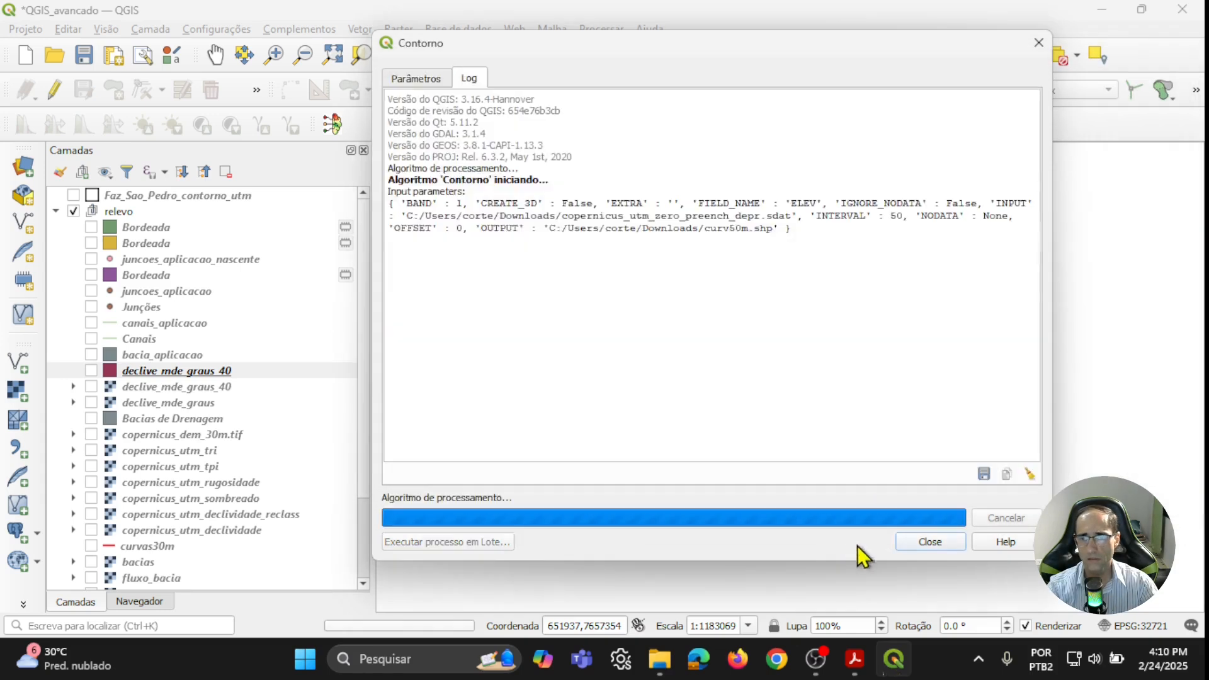
click(939, 546)
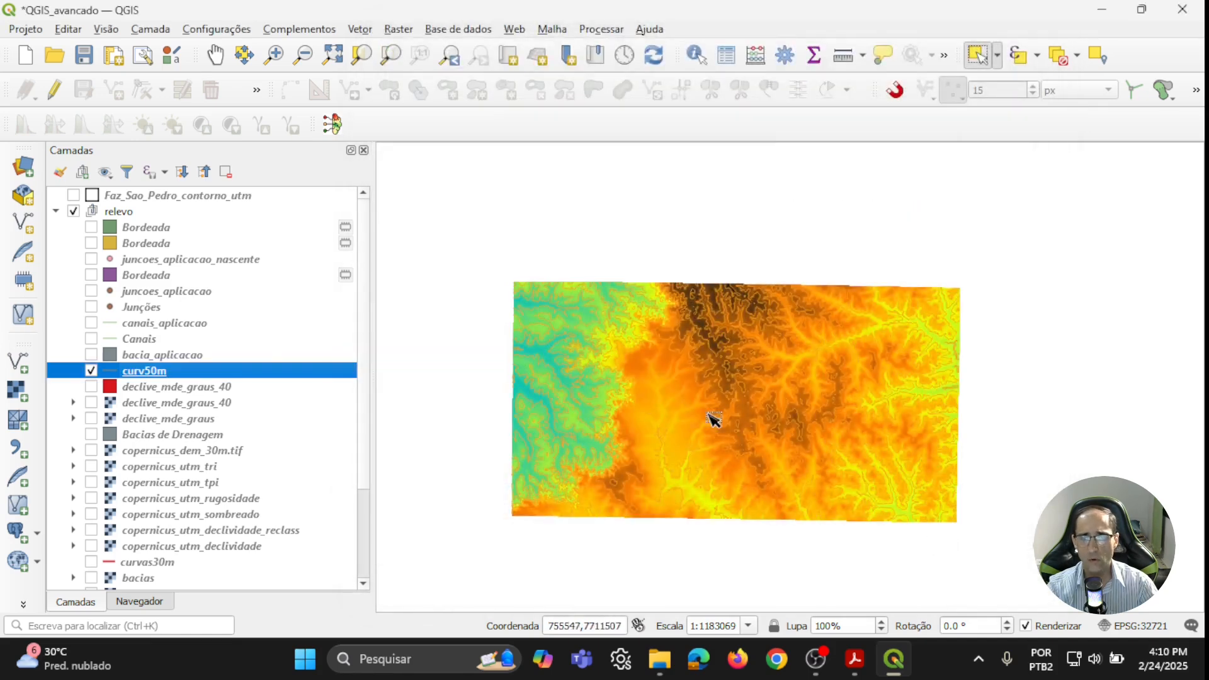
- Change the simple line colour of the curv50m contour layer to black and apply it
scroll(696, 456, up, 1)
scroll(638, 478, up, 1)
scroll(756, 453, down, 1)
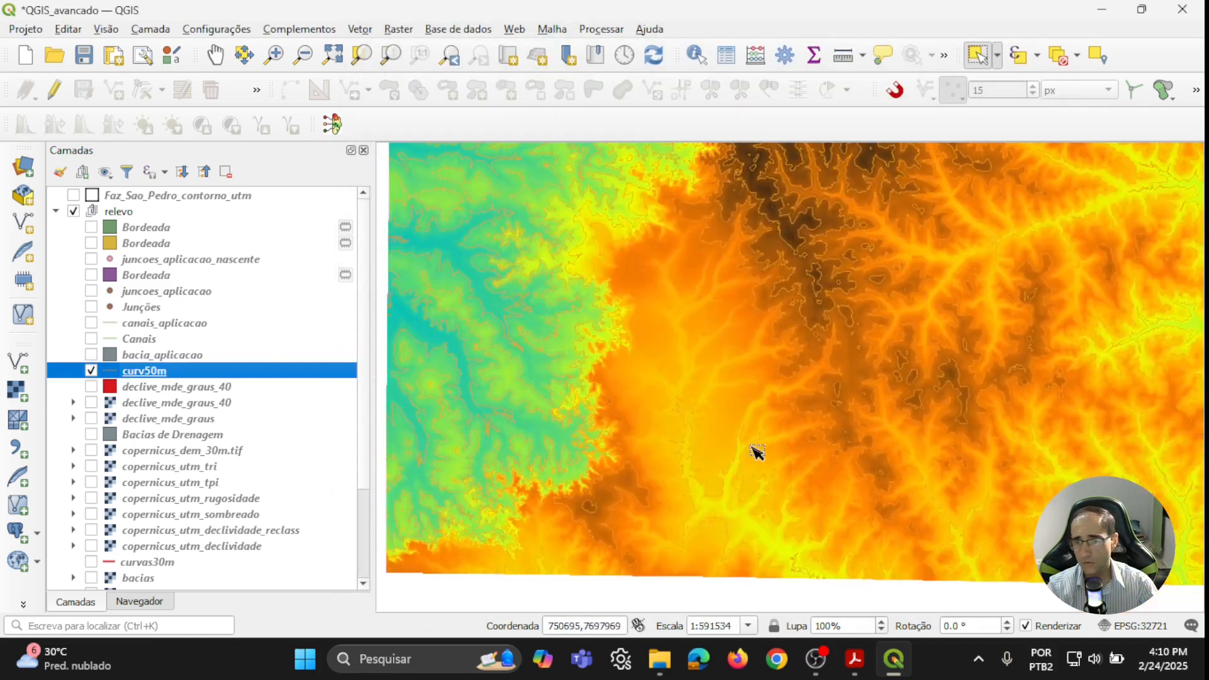
double_click(149, 372)
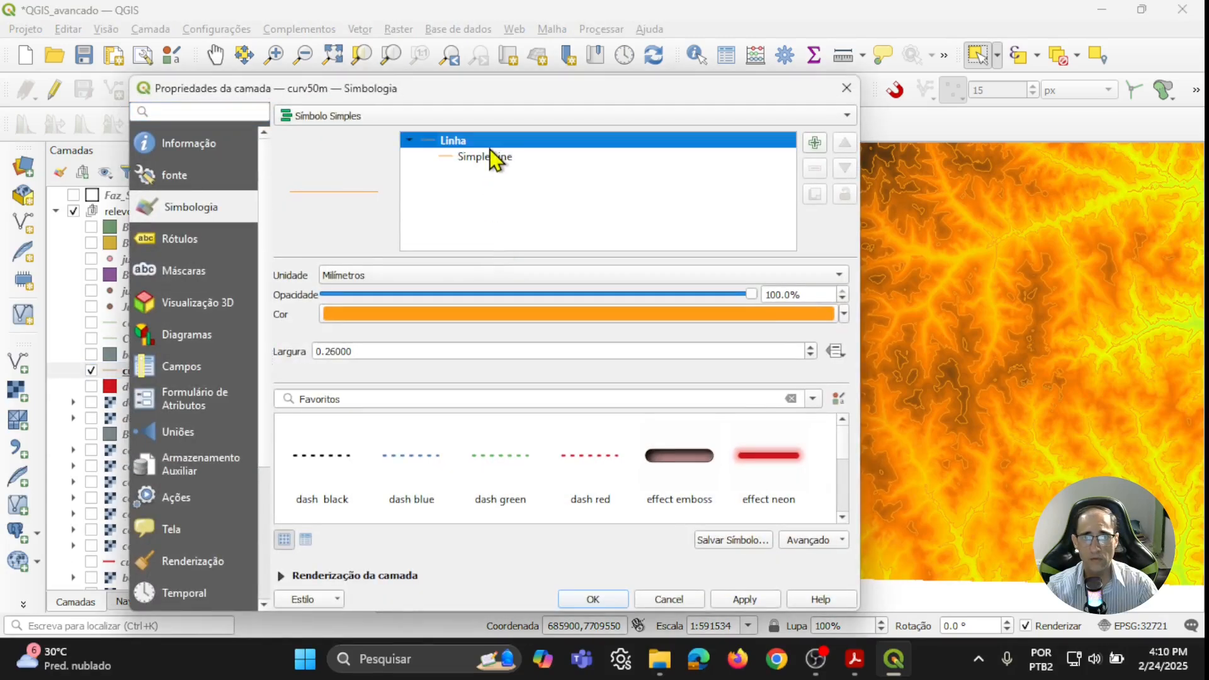
click(493, 157)
click(791, 308)
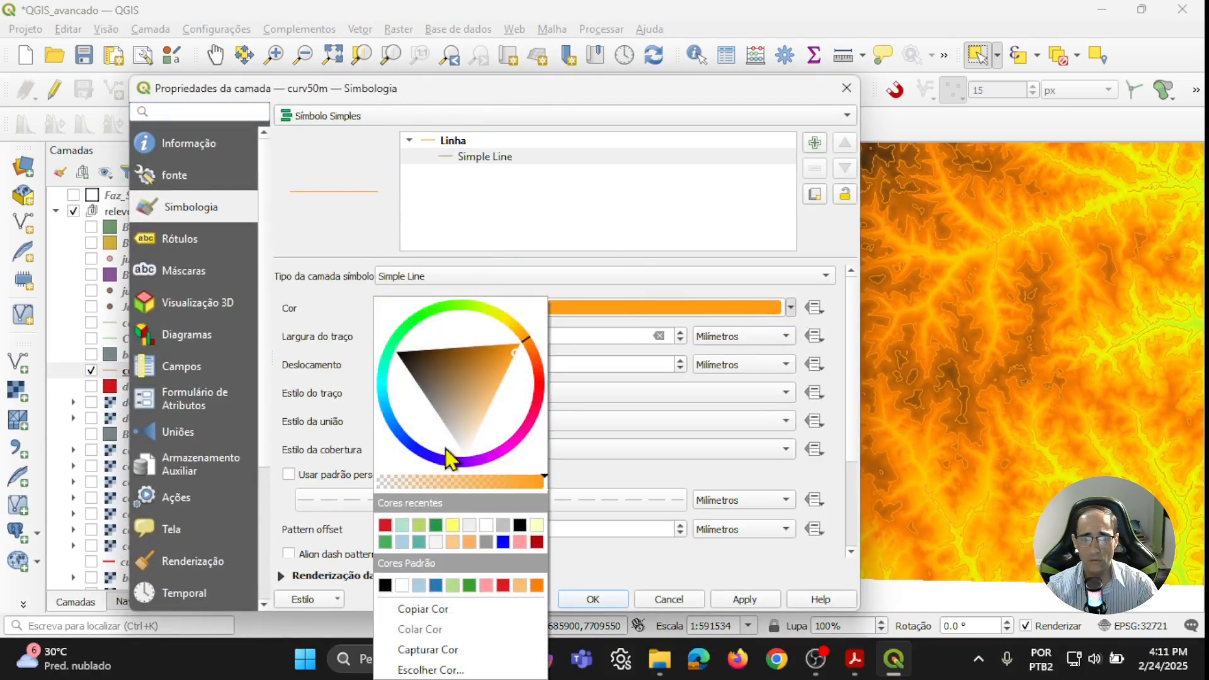
click(520, 526)
click(751, 601)
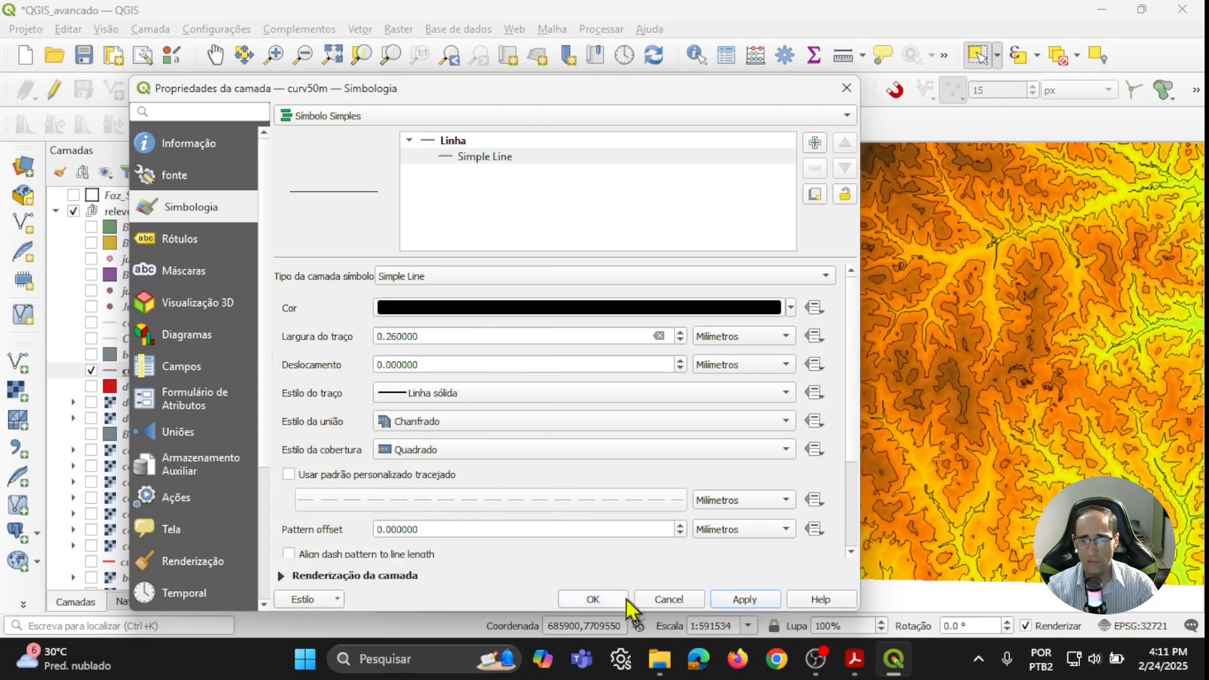
click(606, 601)
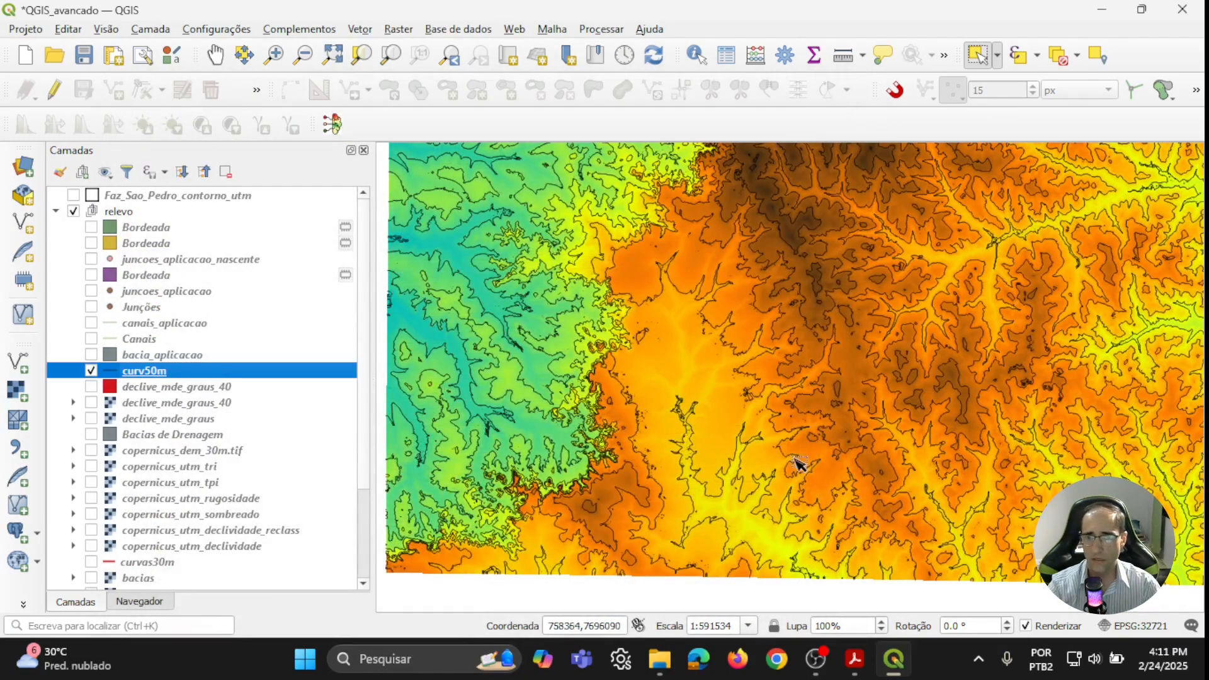
scroll(753, 490, down, 1)
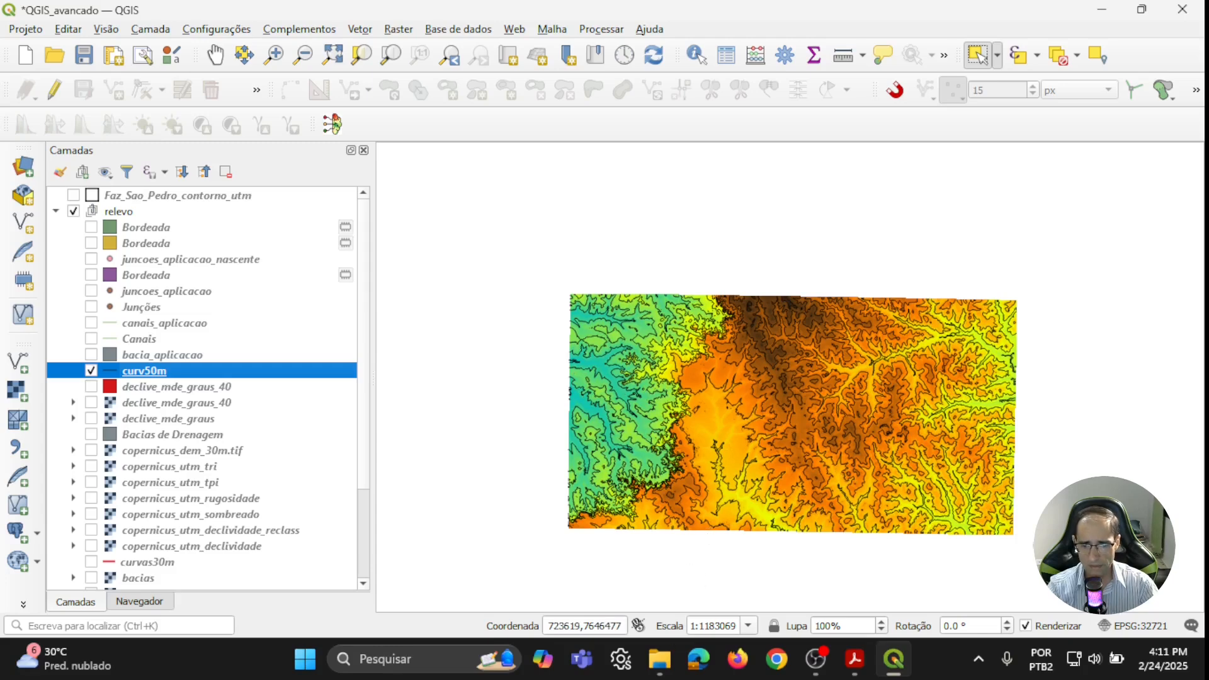
- Inspect the curv50m contours across the elevation raster and expand the legend of the copernicus_utm_zero_preench_depr layer
scroll(964, 533, up, 2)
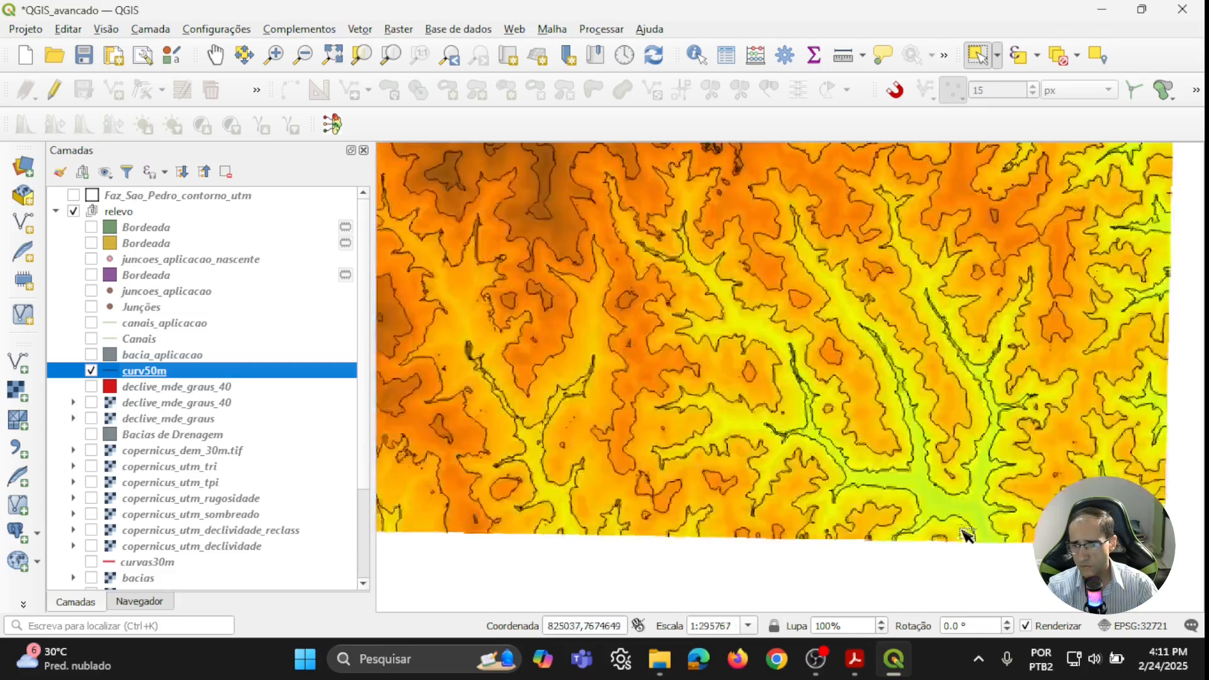
scroll(548, 399, down, 2)
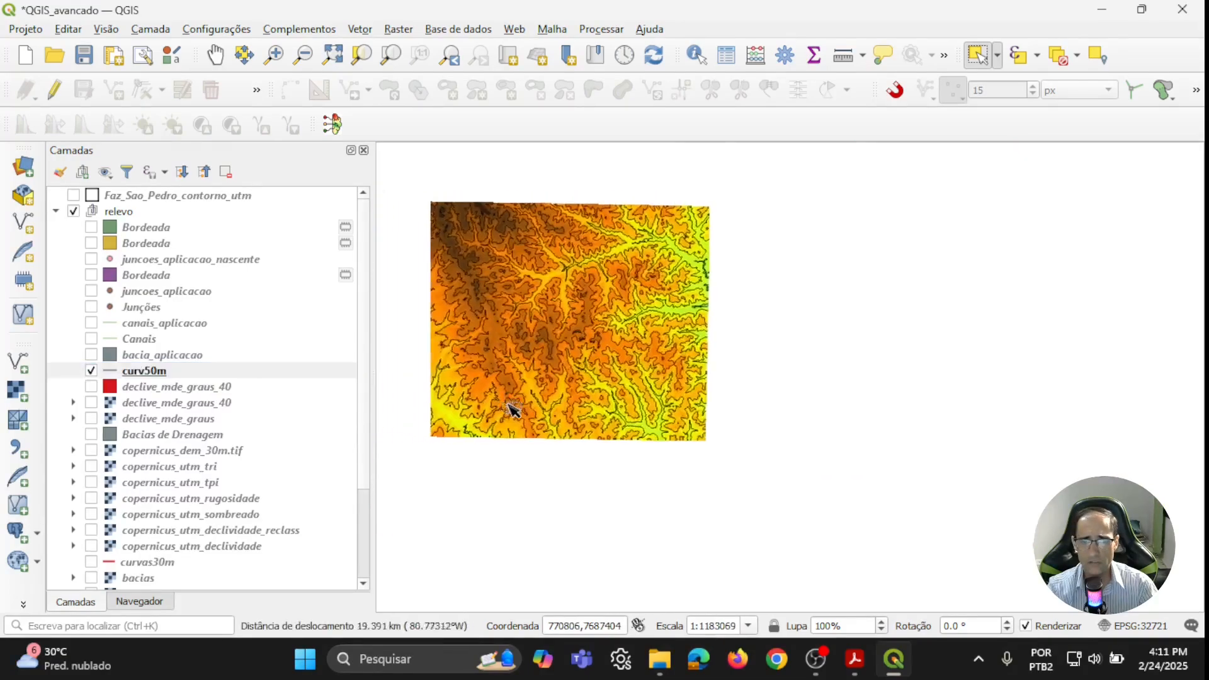
scroll(686, 466, up, 3)
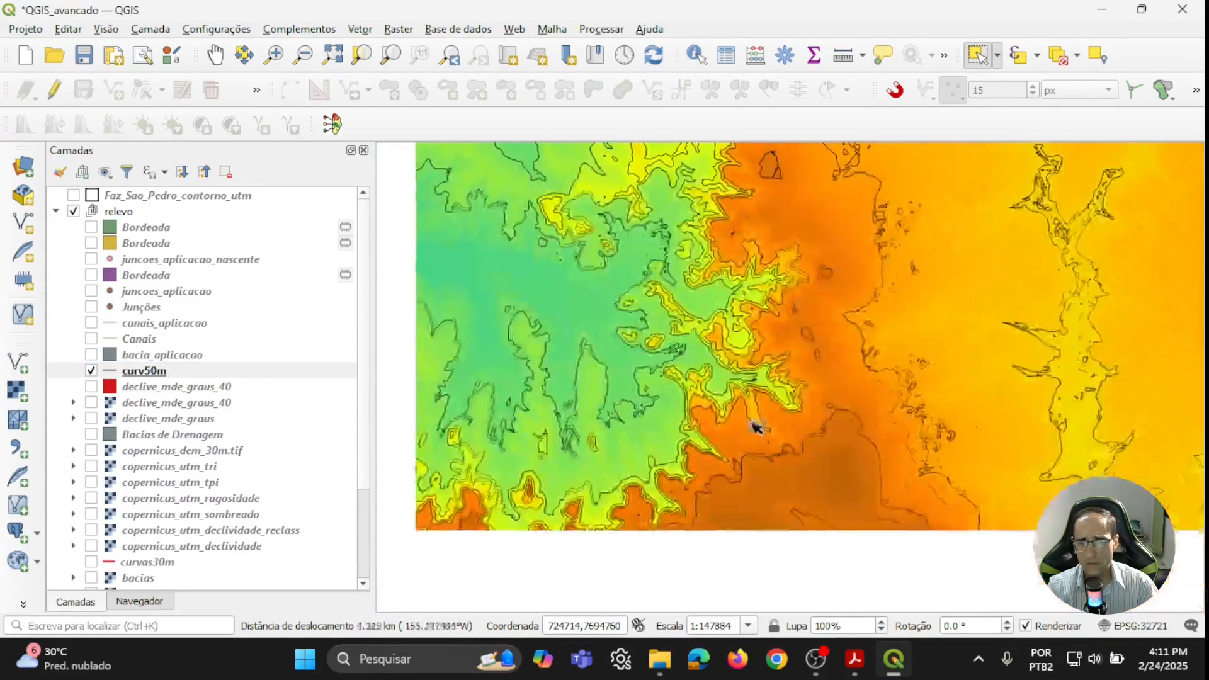
scroll(711, 455, down, 2)
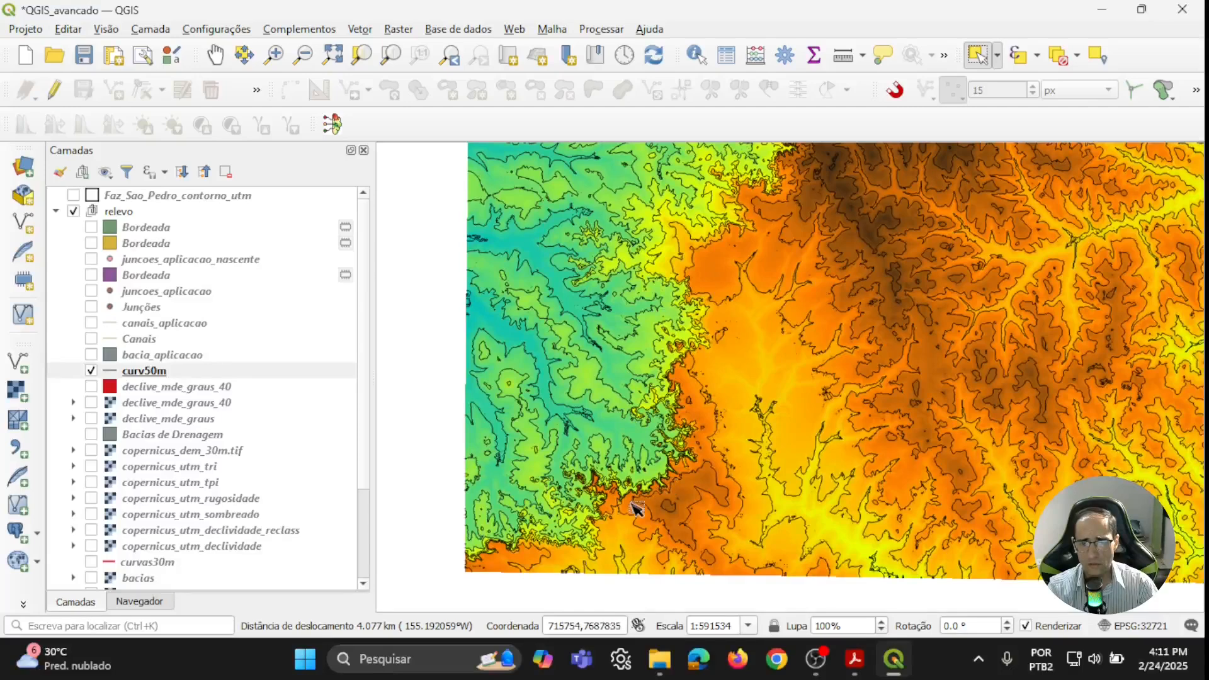
scroll(603, 522, up, 2)
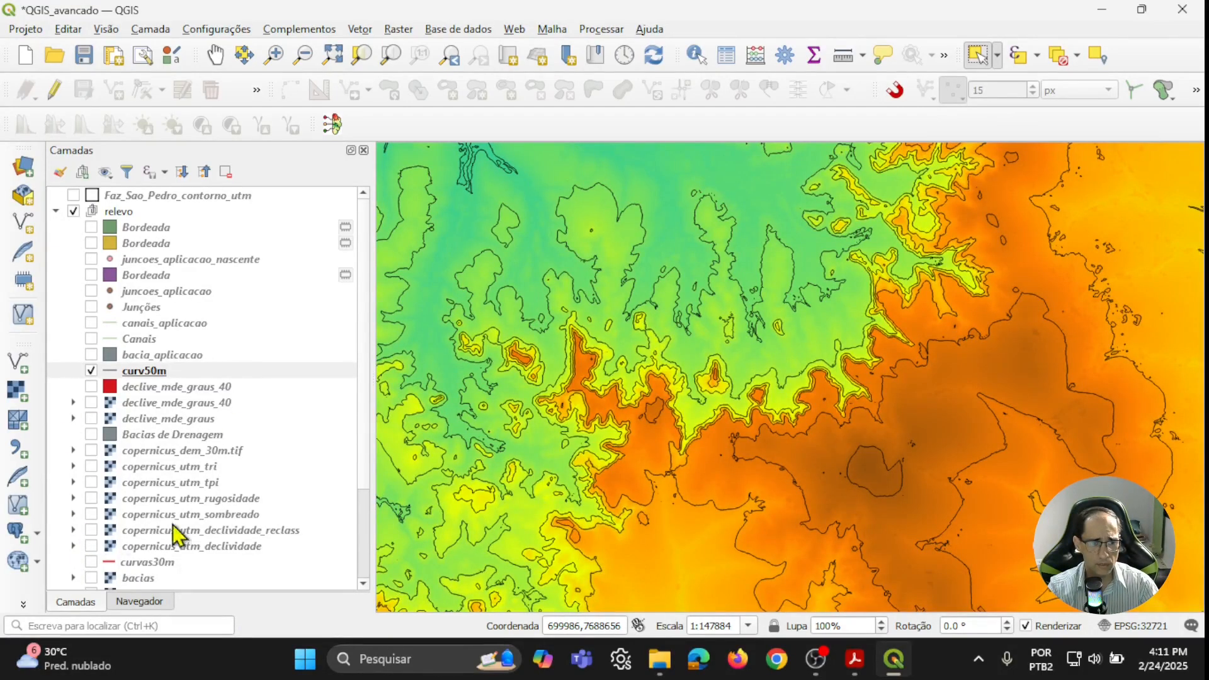
scroll(187, 501, down, 2)
click(73, 525)
scroll(198, 523, down, 1)
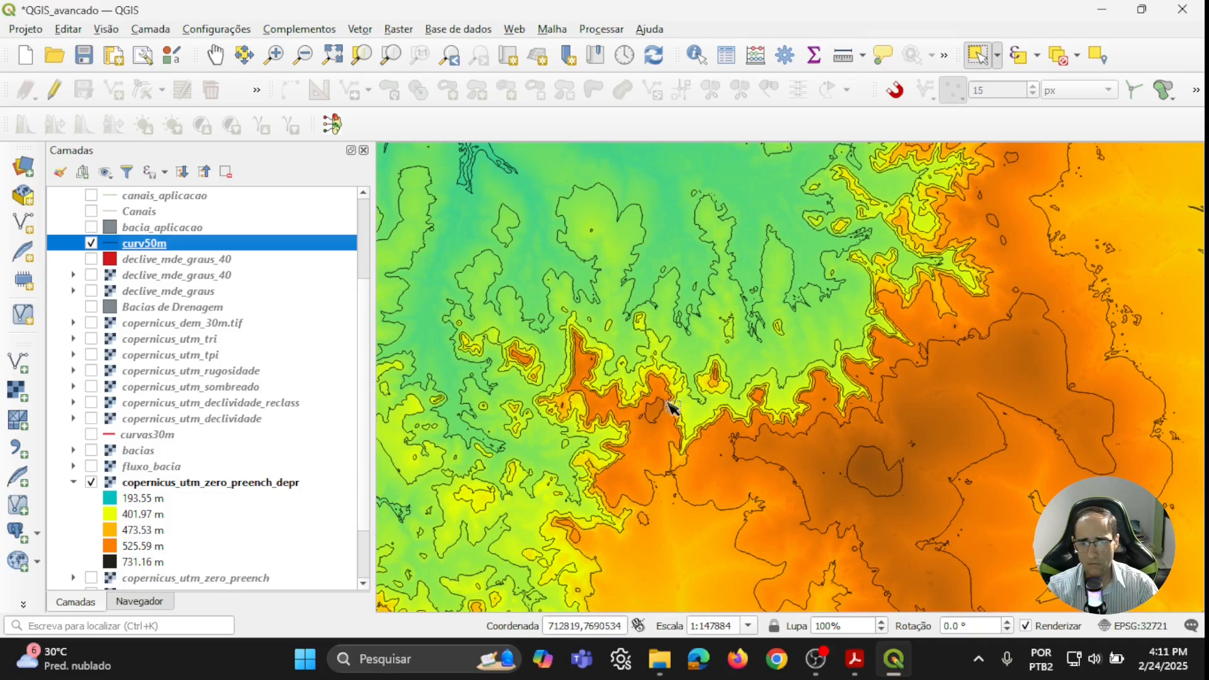
- Examine how the 50 m contours follow the escarpment between the green lowlands and the orange plateau
scroll(673, 431, up, 1)
scroll(811, 400, up, 1)
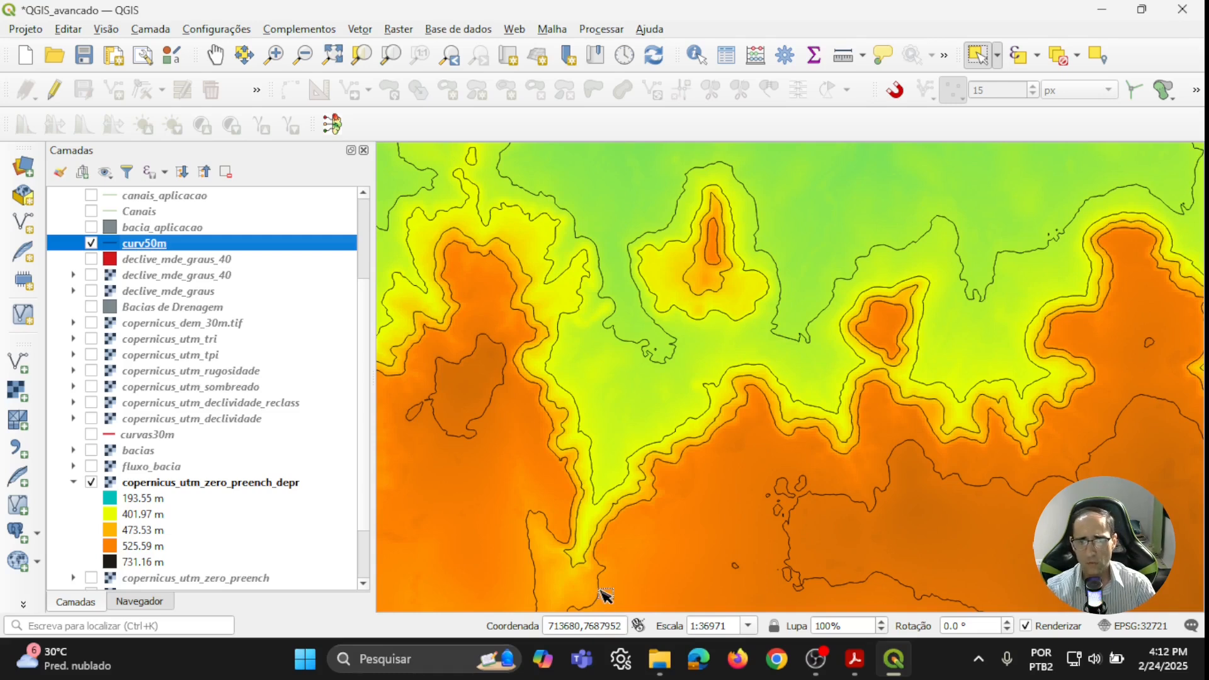
scroll(679, 360, down, 2)
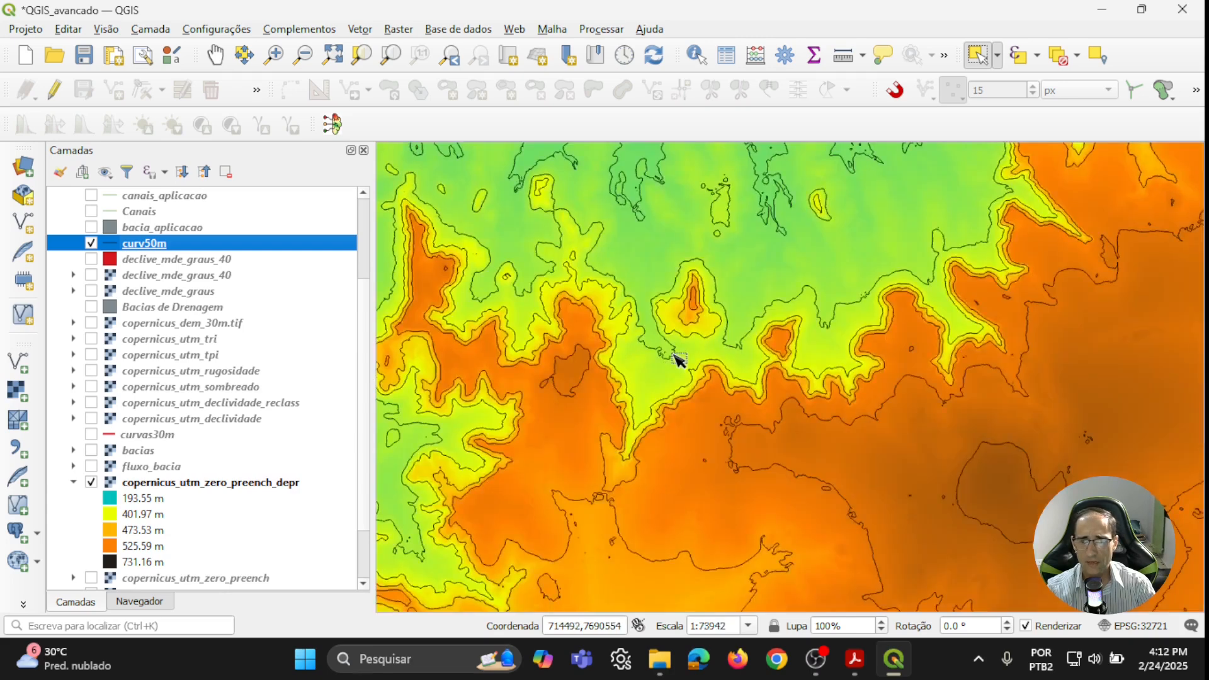
scroll(699, 340, up, 1)
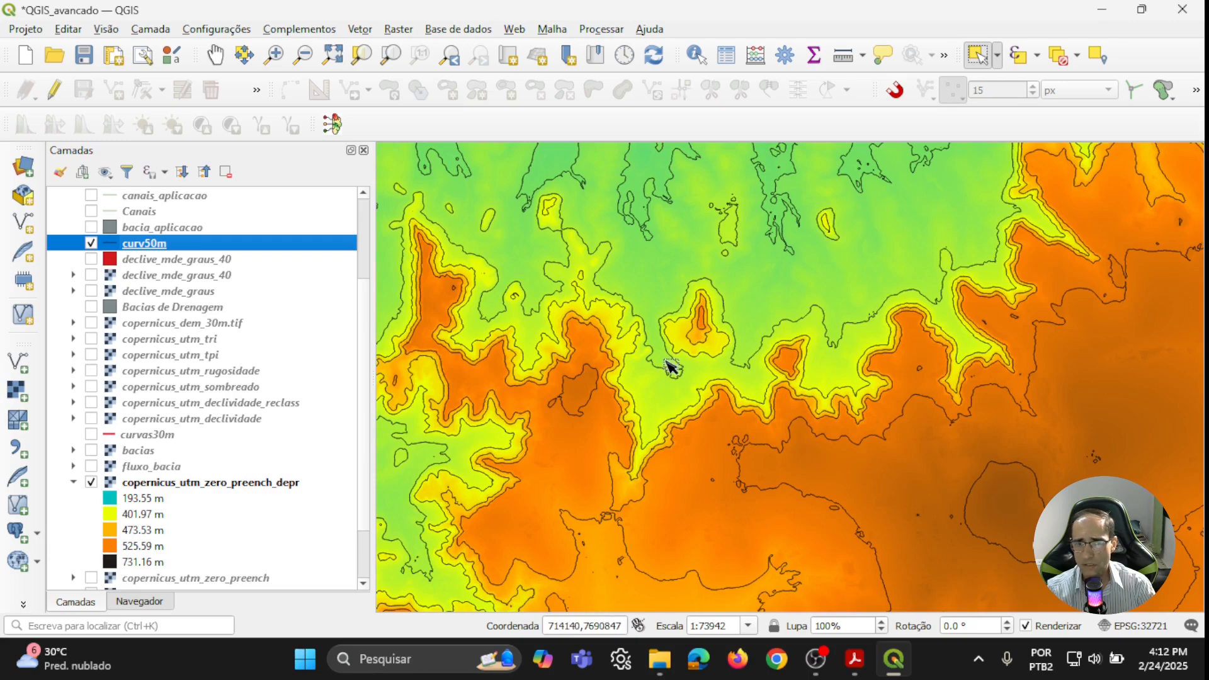
scroll(666, 361, down, 2)
scroll(766, 294, up, 1)
drag(797, 242, 726, 398)
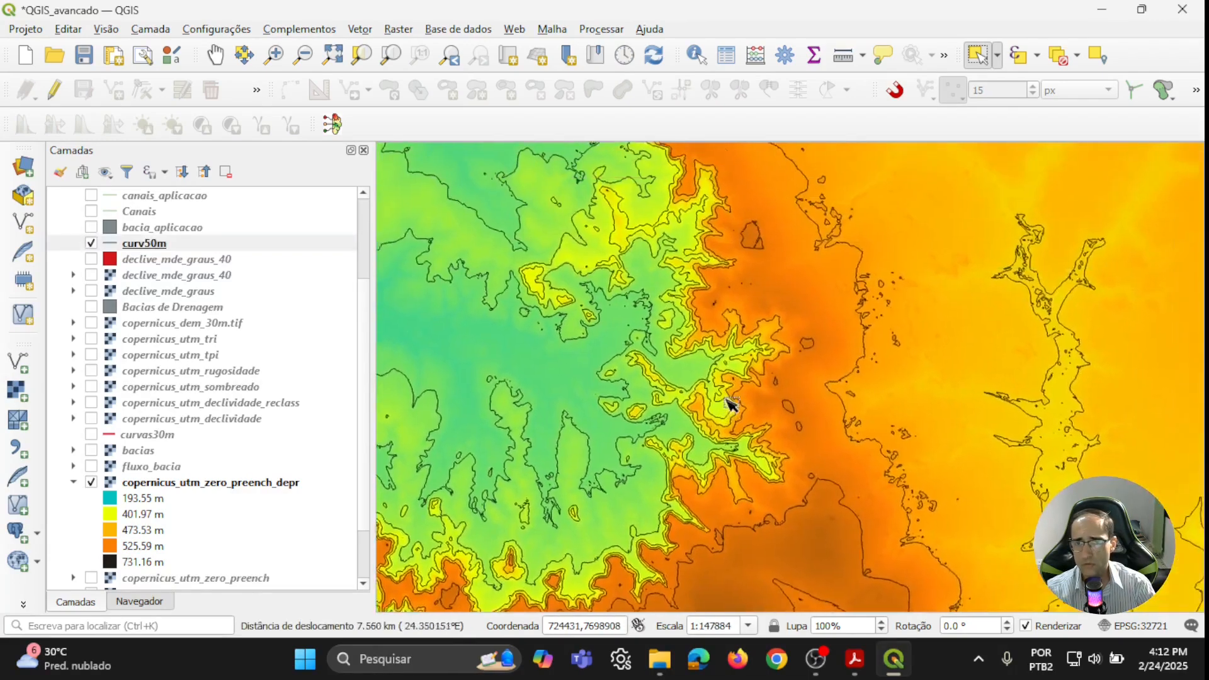
drag(724, 305, 756, 459)
drag(758, 281, 713, 396)
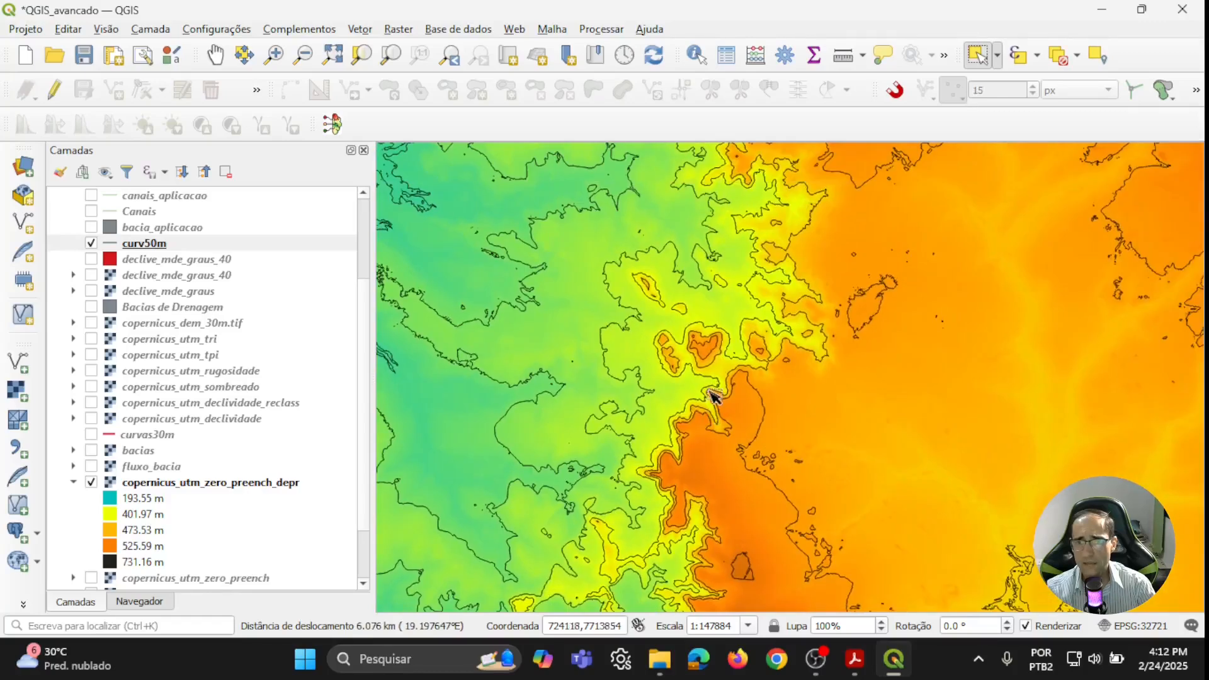
scroll(740, 378, down, 1)
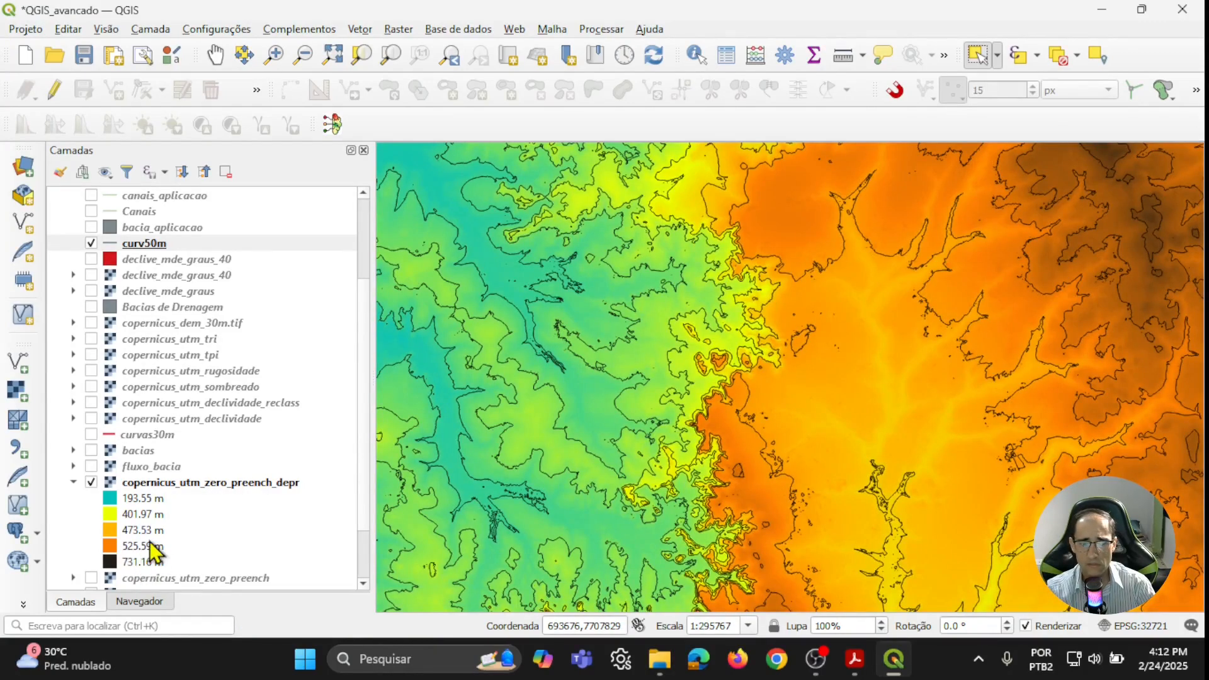
- Examine the contours around the darkest, highest terrain along the raster's northern edge against the elevation legend
scroll(705, 257, down, 1)
drag(756, 256, 605, 430)
scroll(707, 334, down, 1)
scroll(708, 331, up, 3)
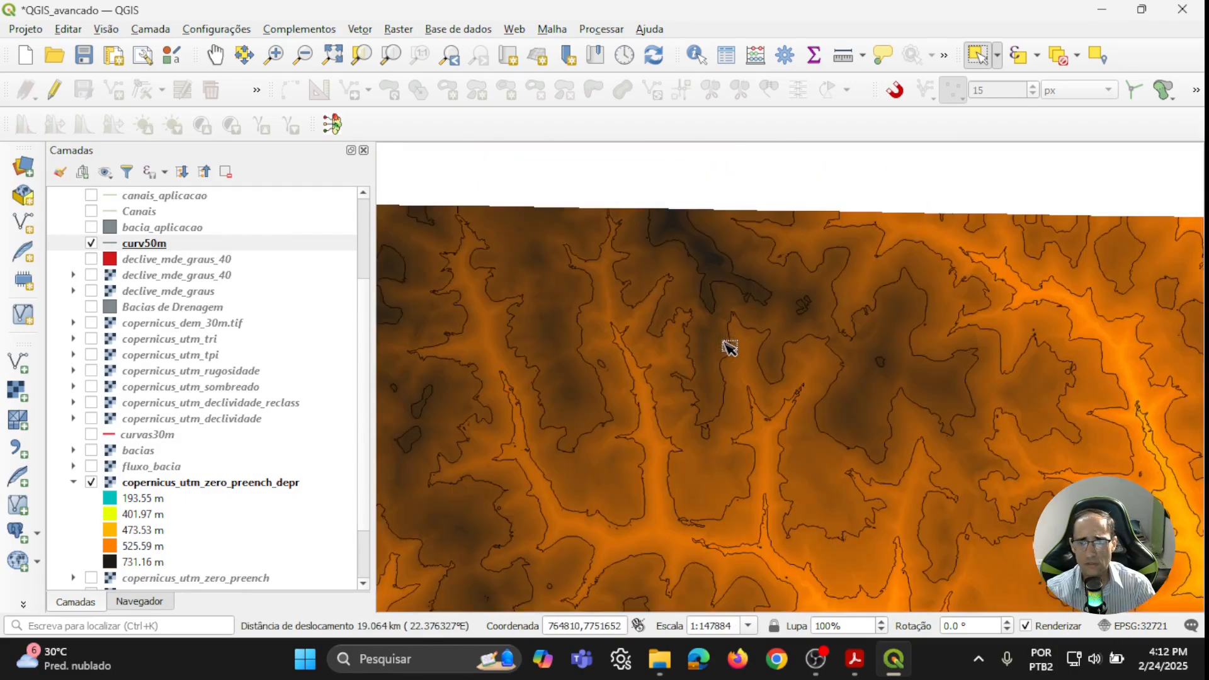
drag(716, 300, 750, 376)
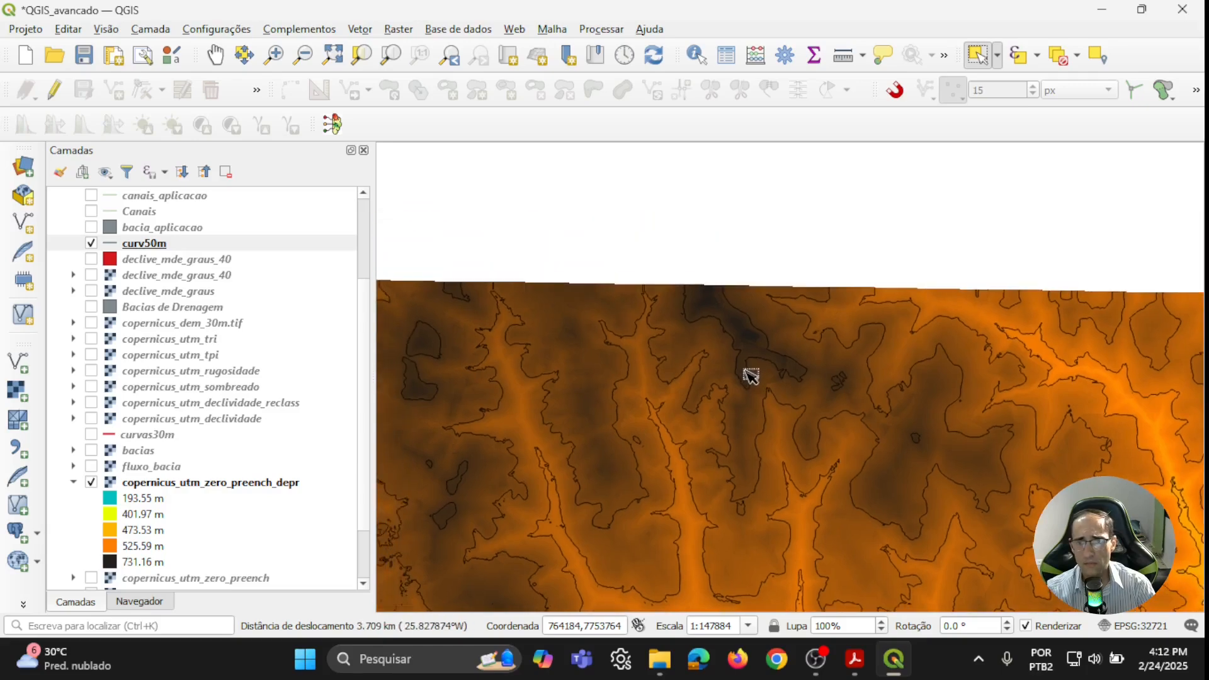
scroll(743, 365, down, 1)
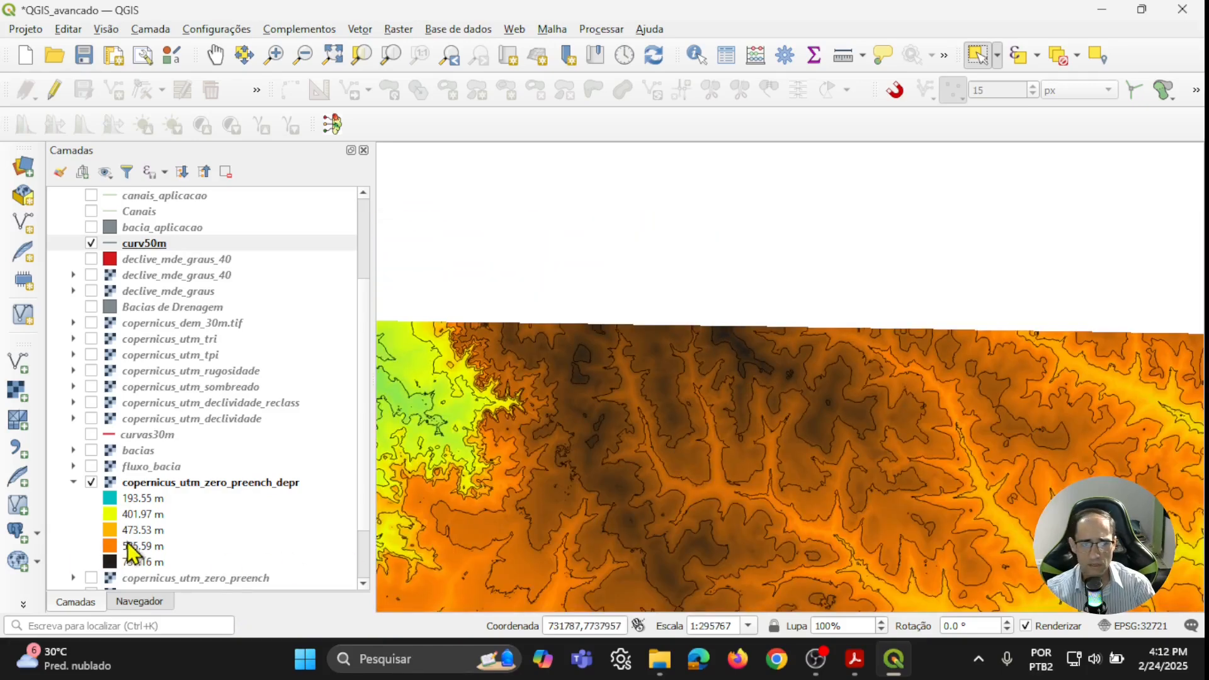
scroll(891, 515, down, 1)
drag(790, 564, 729, 359)
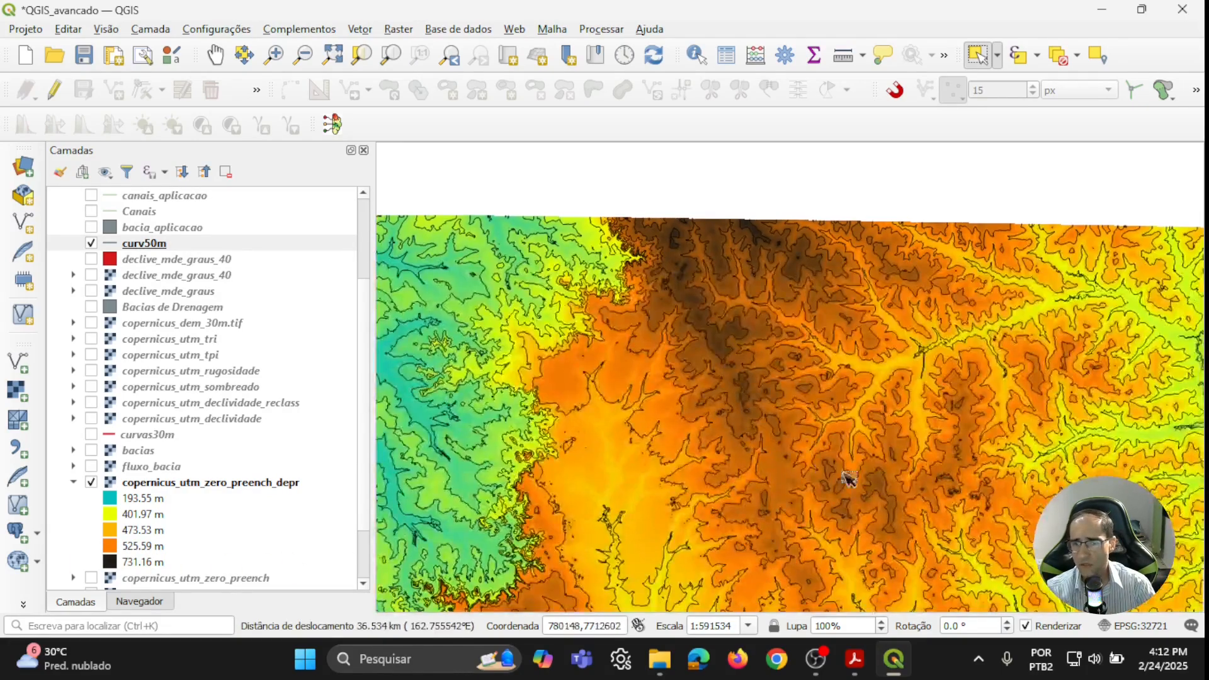
- Look for isolated hilltops enclosed by closed contours in the raster's southwestern lowlands
drag(724, 497, 775, 428)
scroll(769, 432, up, 1)
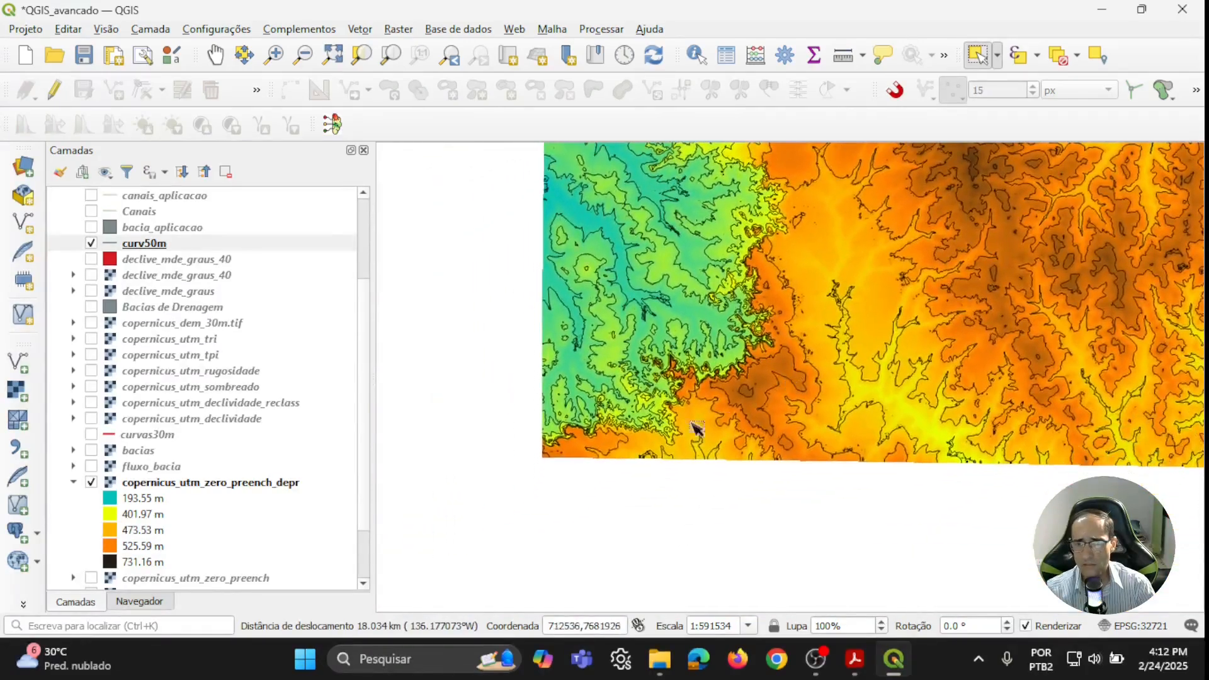
scroll(629, 405, up, 1)
drag(630, 419, 669, 474)
scroll(811, 335, up, 2)
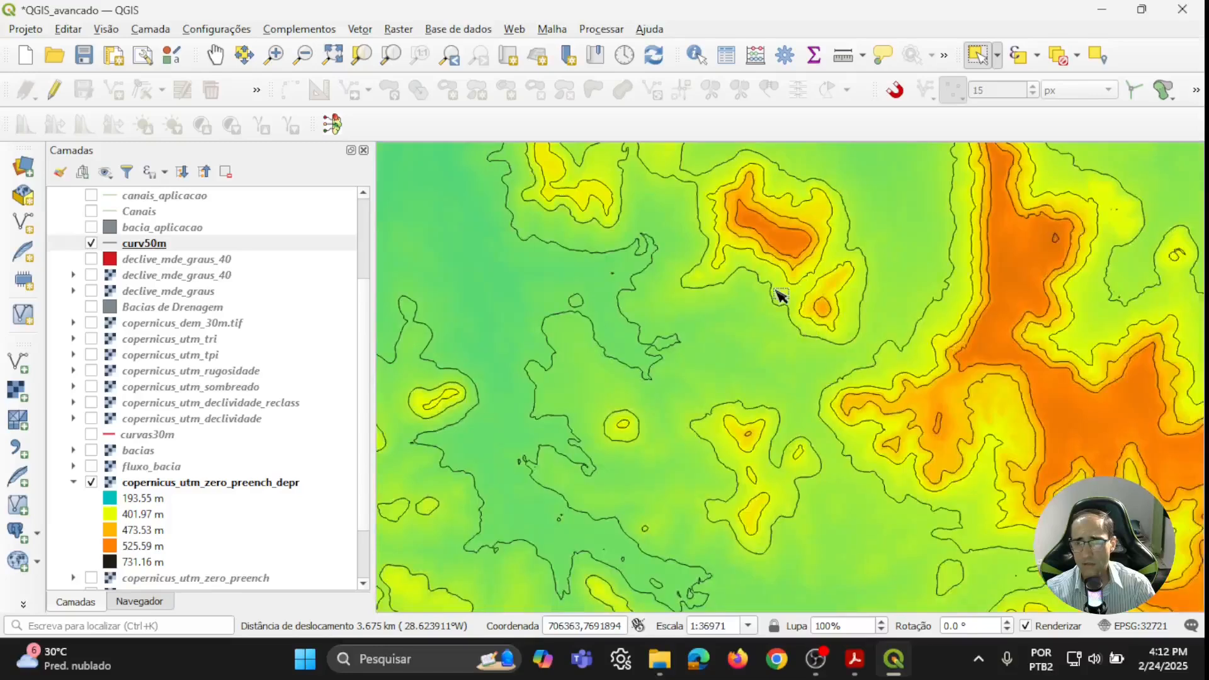
drag(781, 295, 720, 392)
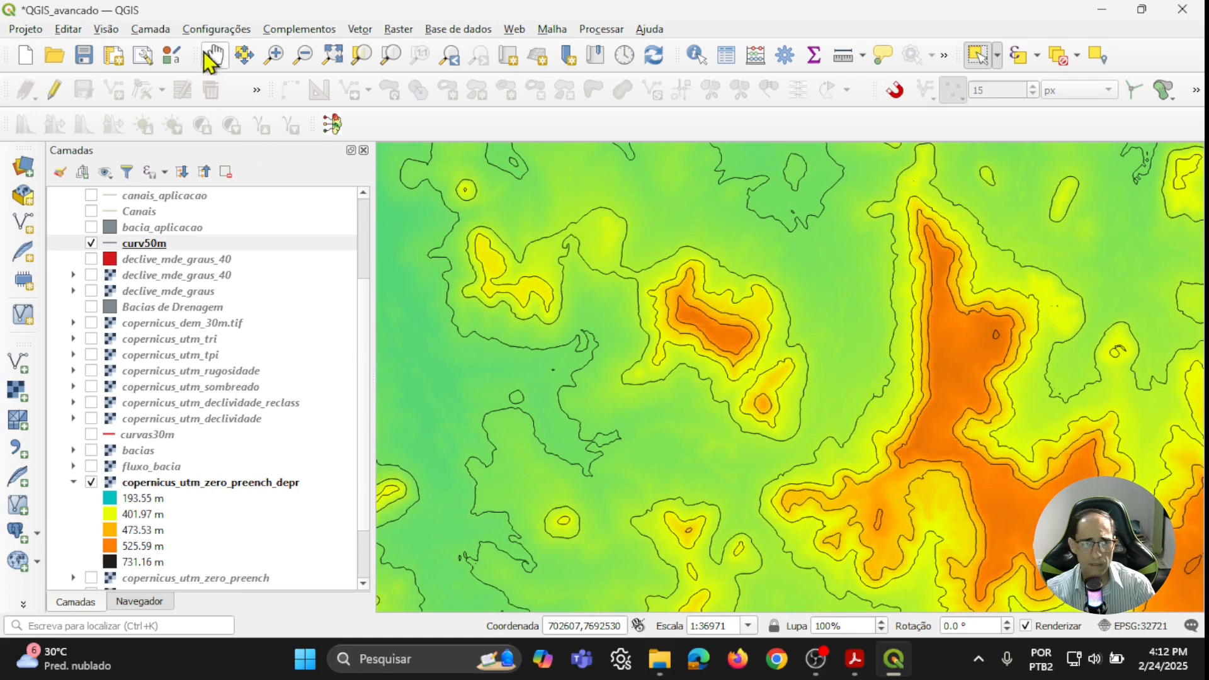
- Start a new shapefile layer with Ponto as its geometry type
click(158, 28)
mouse_move(270, 68)
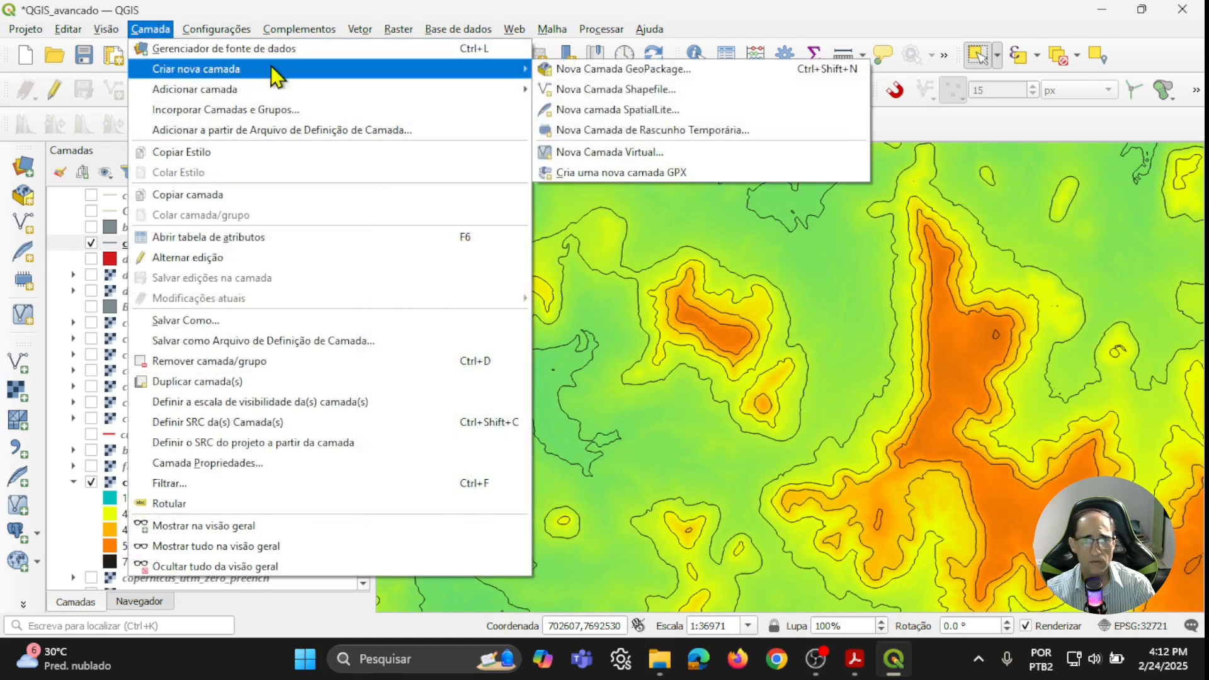
click(621, 92)
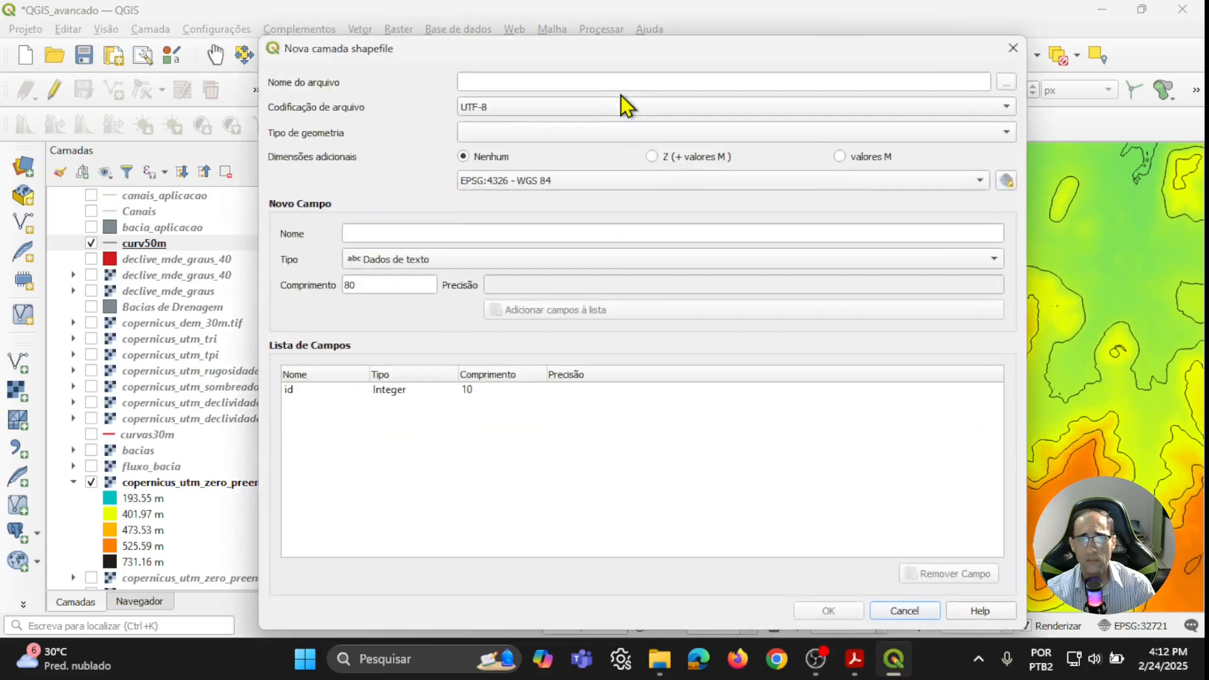
click(588, 137)
click(534, 154)
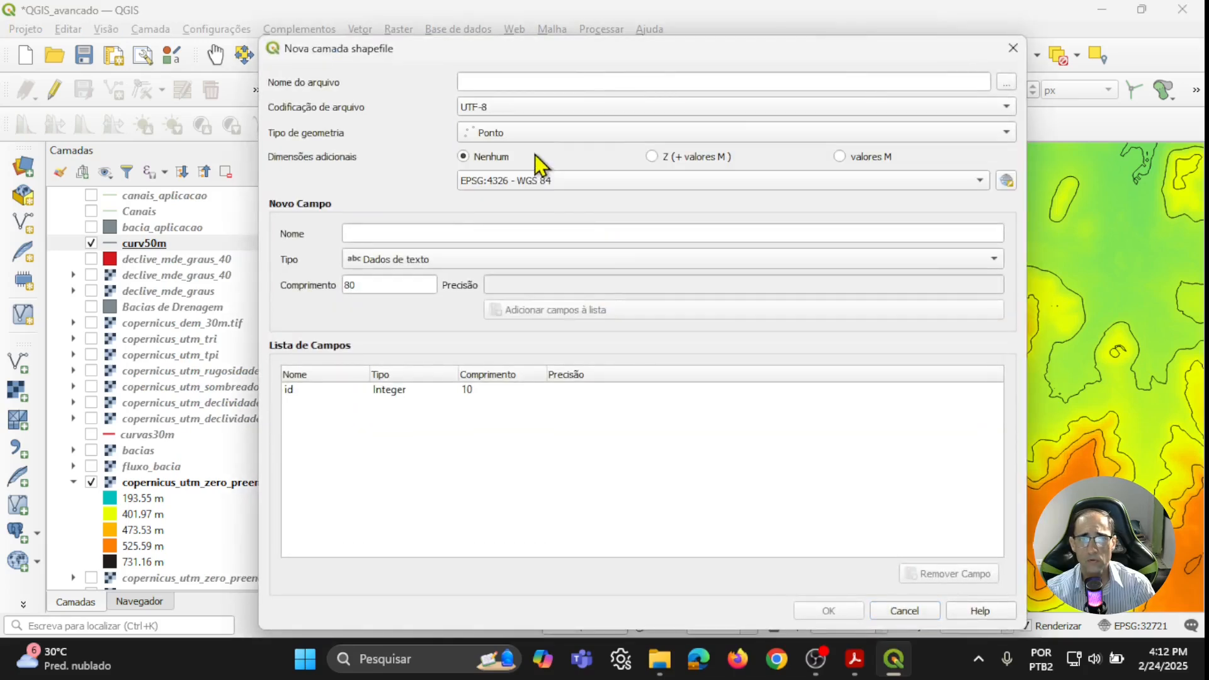
- Set the new shapefile's output file to pontos_cume_cela in the Downloads folder
click(1007, 83)
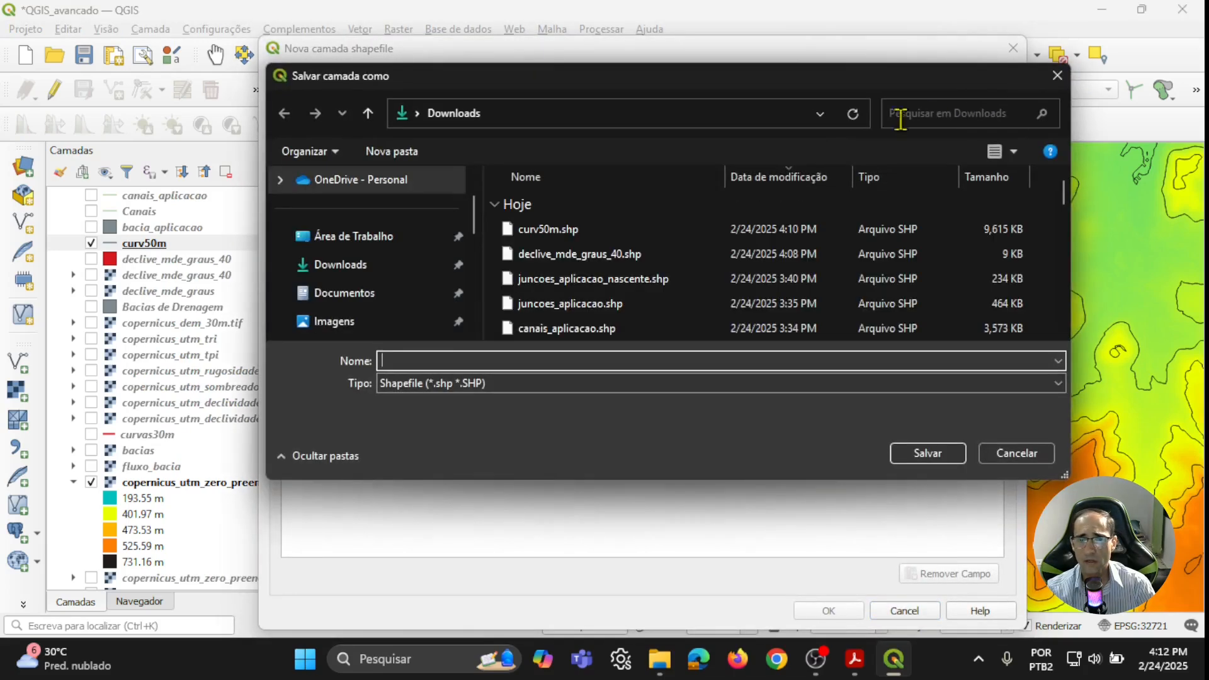
click(420, 359)
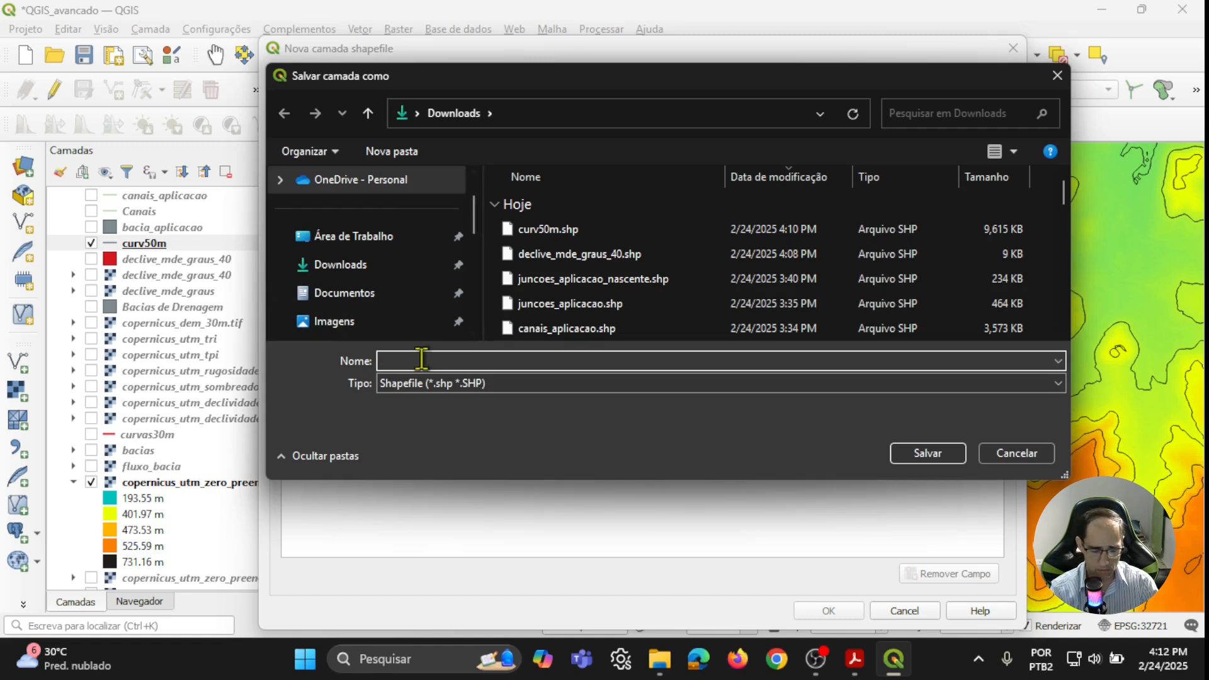
text(pontos_)
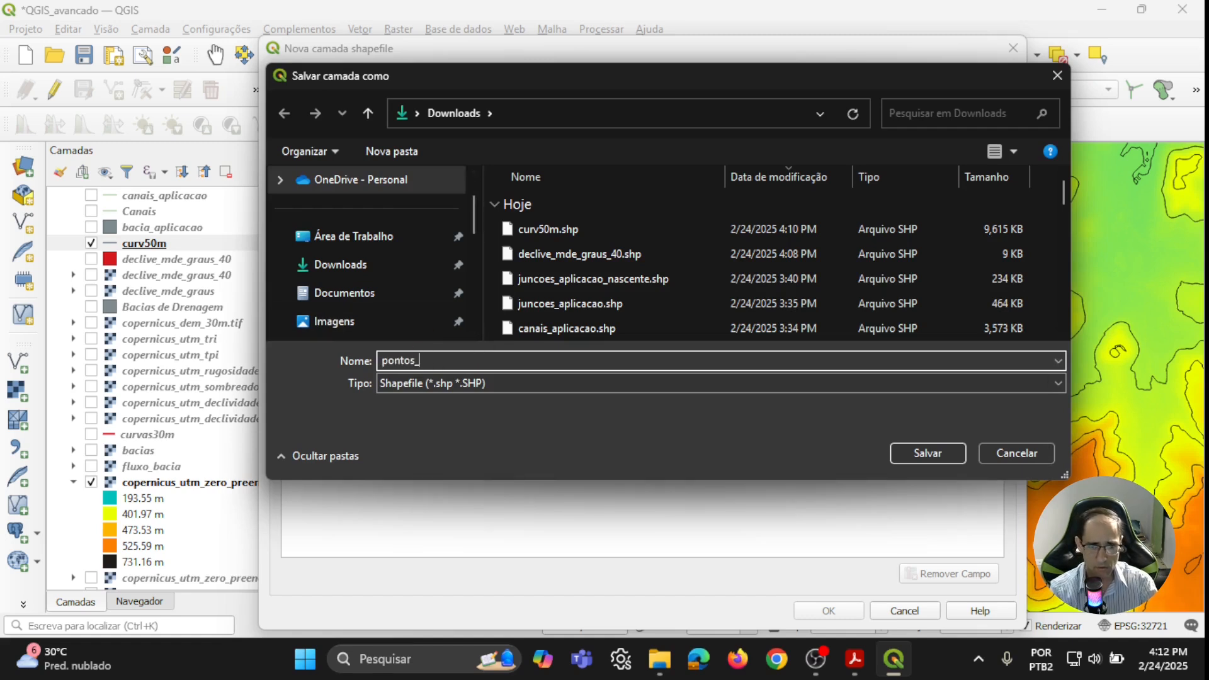
text(cume)
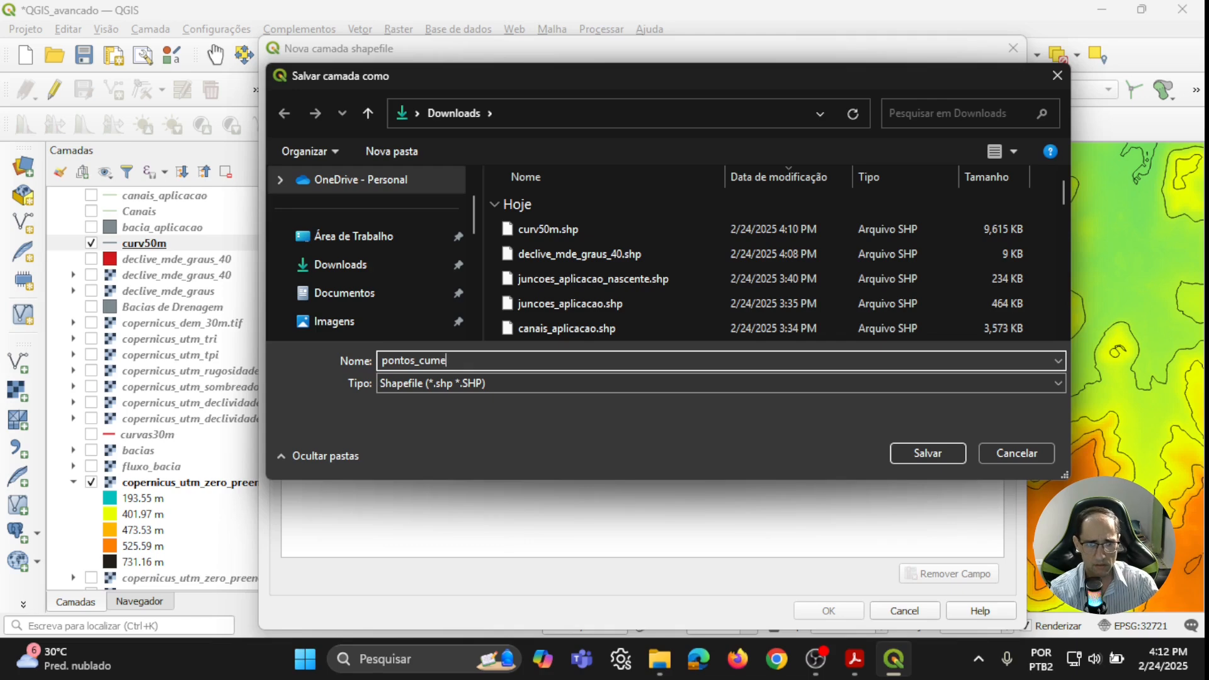
text(_cela)
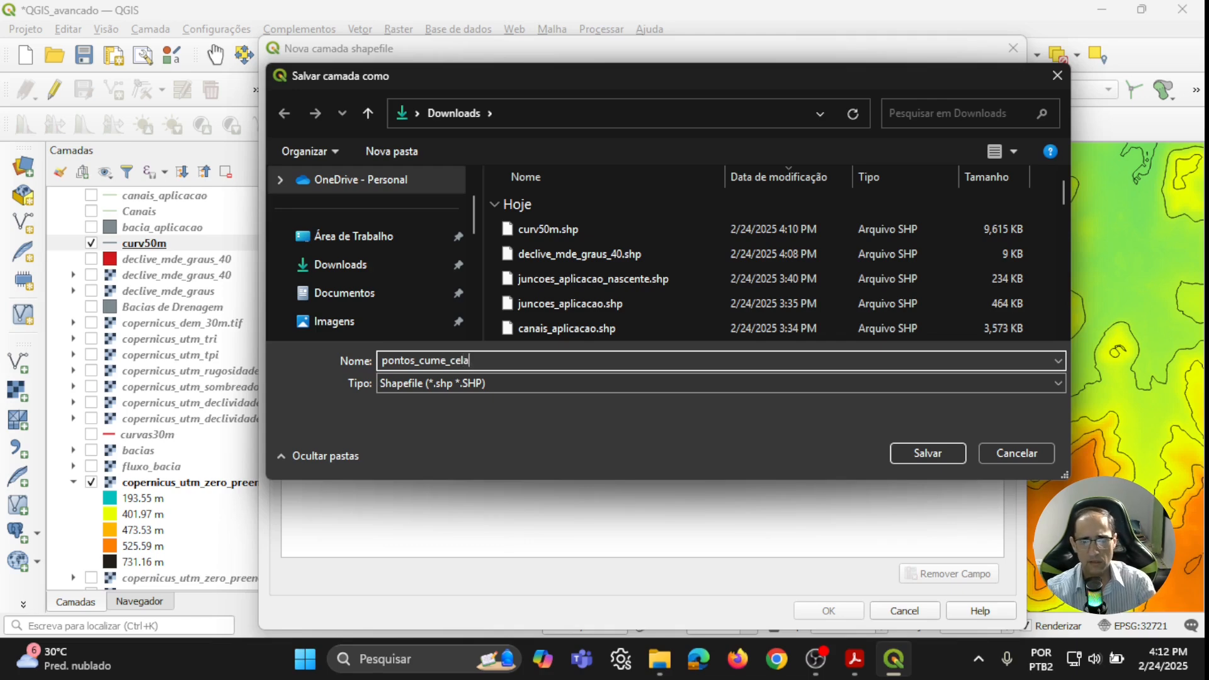
click(942, 456)
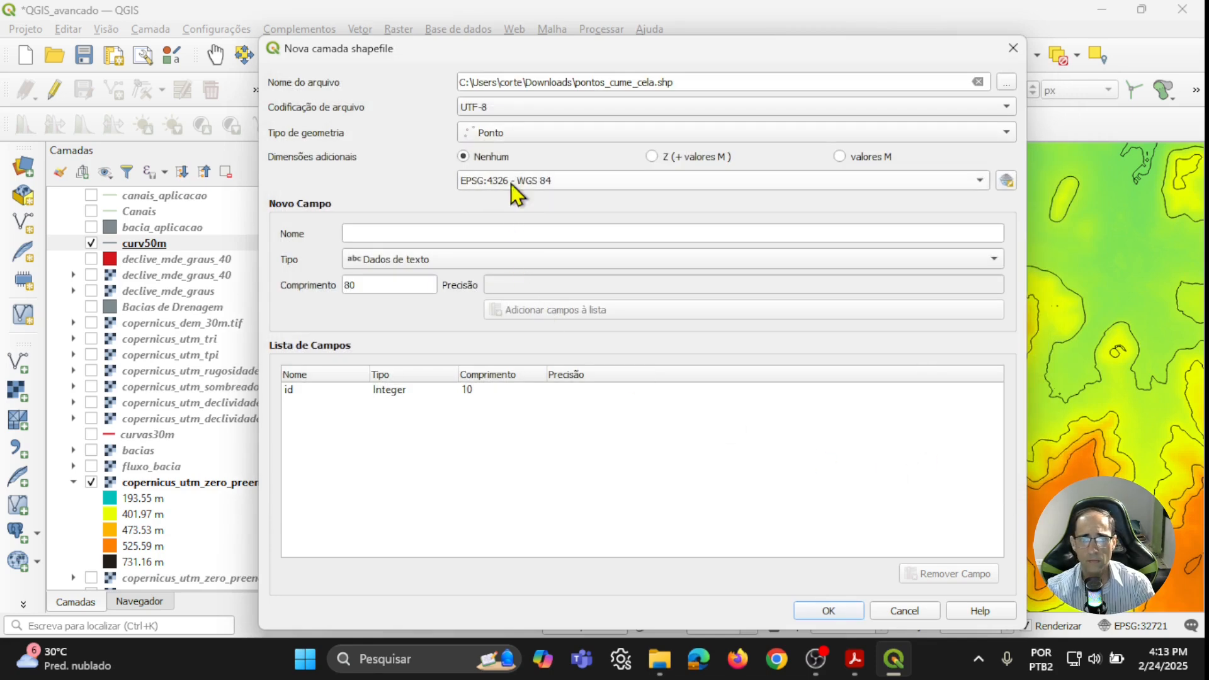
- Assign the project CRS EPSG:32721 - WGS 84 / UTM zone 21S to the new layer and create it
click(512, 183)
click(542, 192)
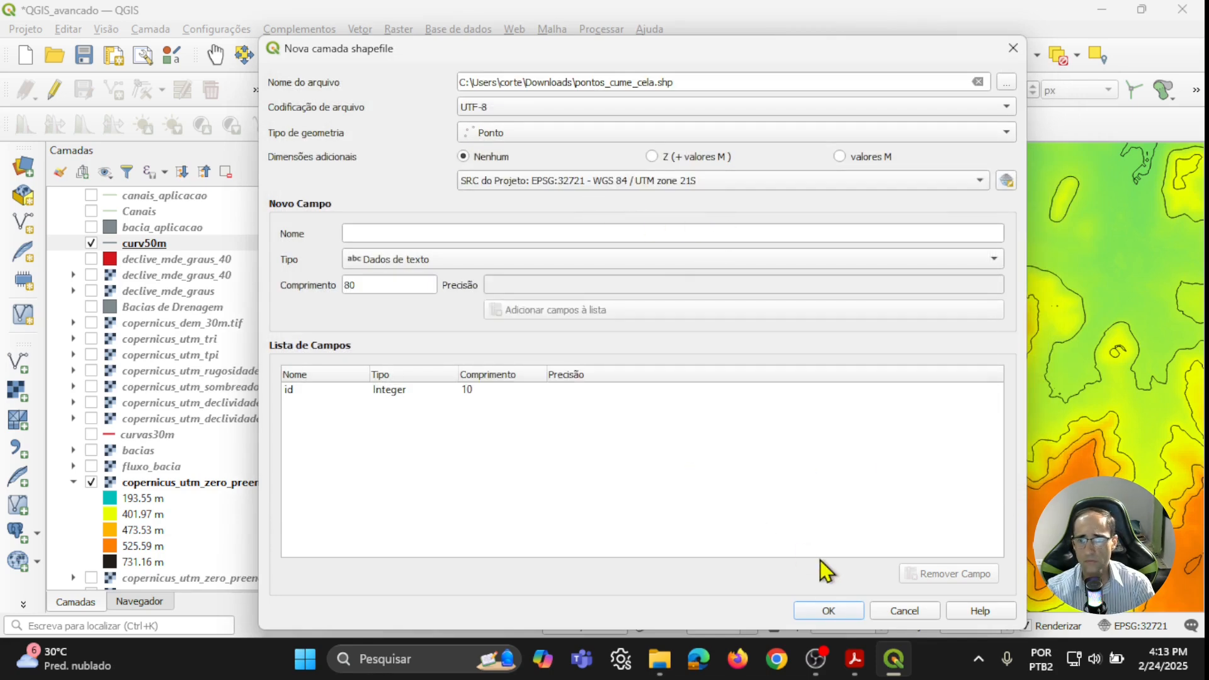
click(830, 611)
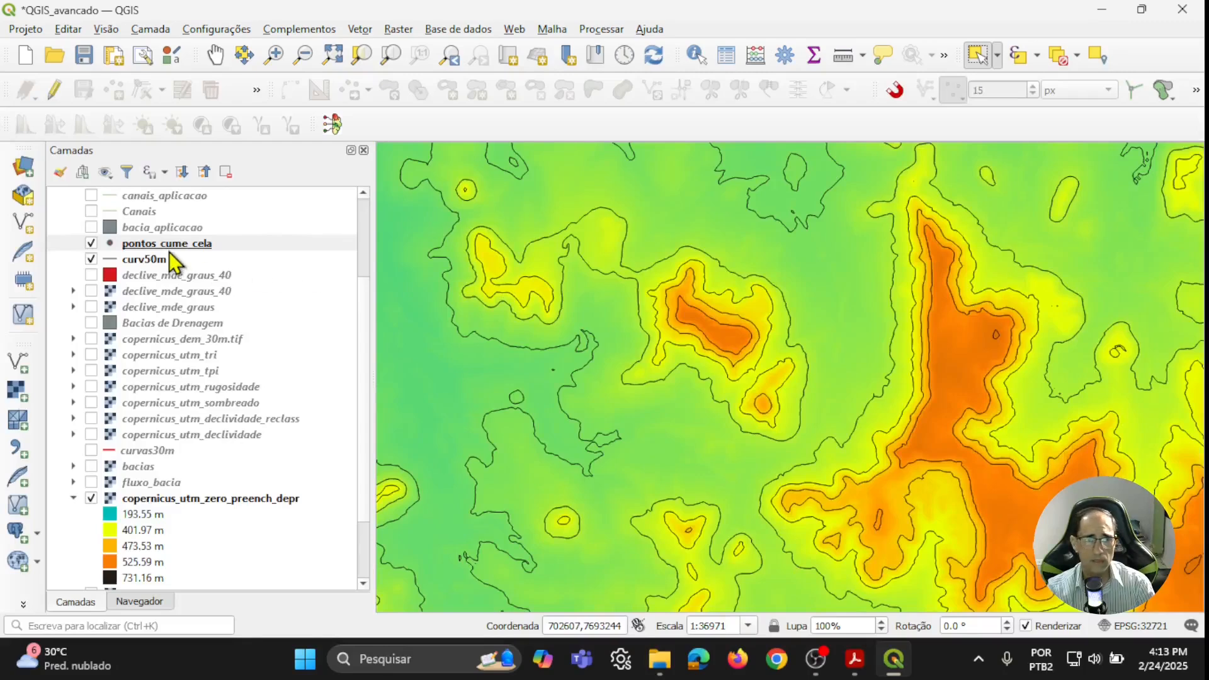
- Enable editing on pontos_cume_cela and add a point with id 1 on the summit of the elongated orange hill
click(58, 92)
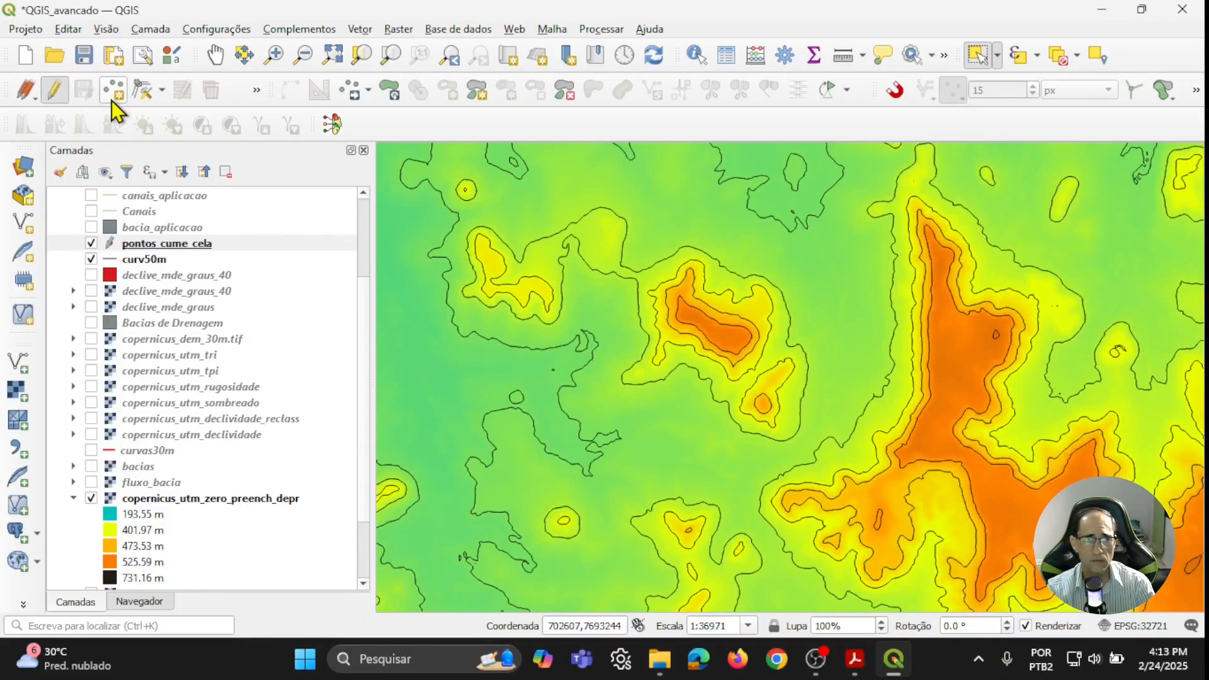
click(114, 95)
scroll(709, 350, up, 1)
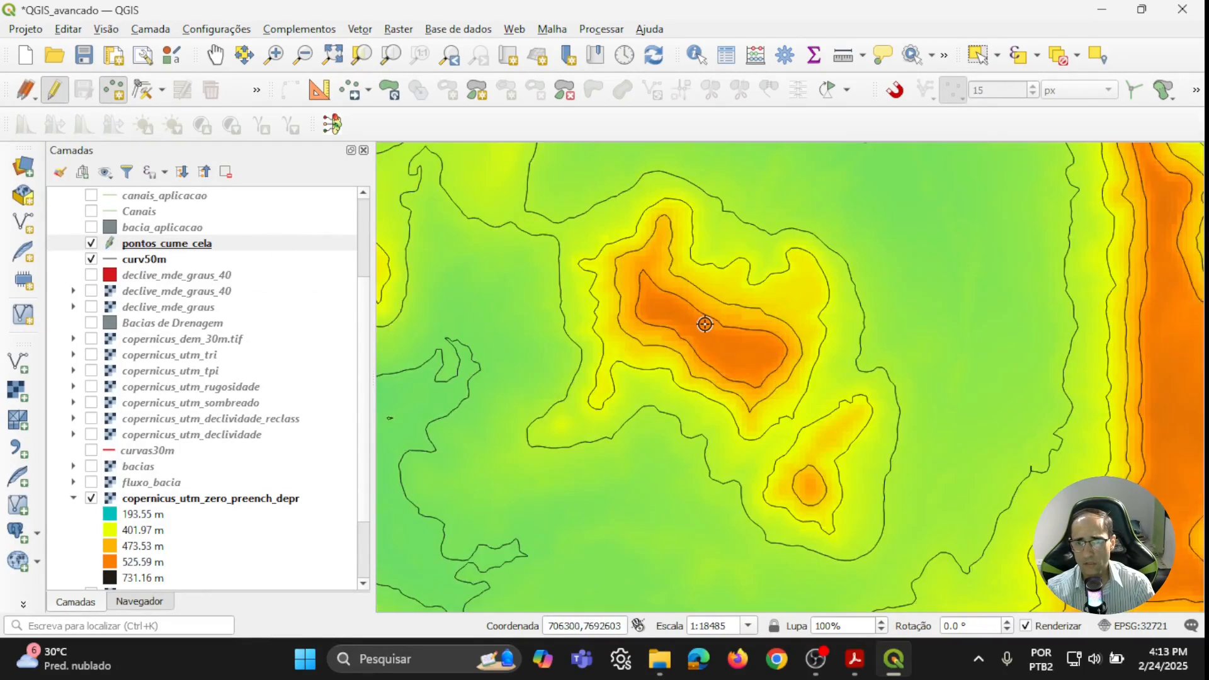
scroll(705, 324, up, 1)
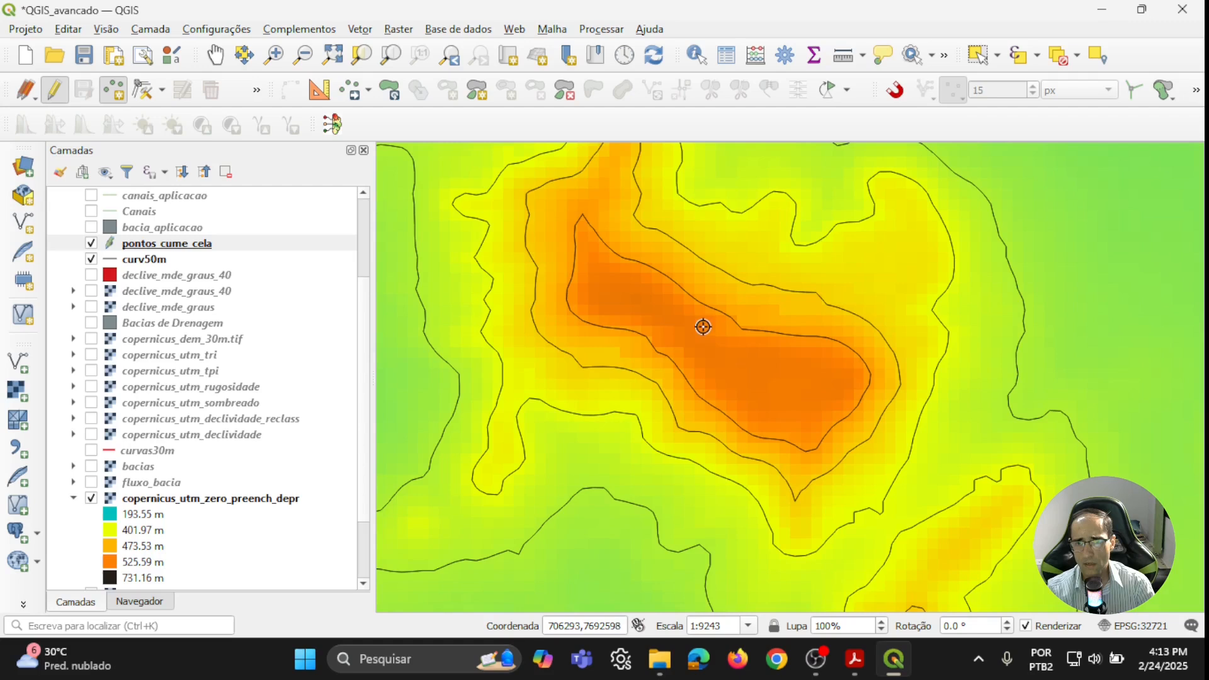
click(782, 384)
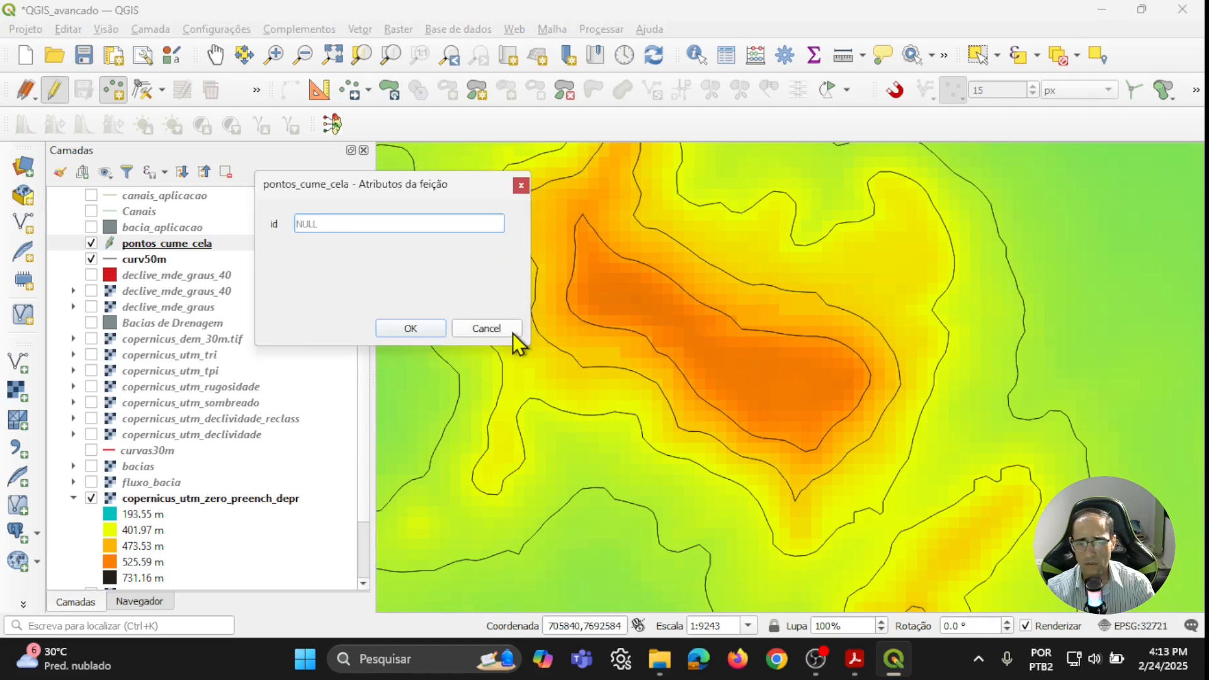
text(1)
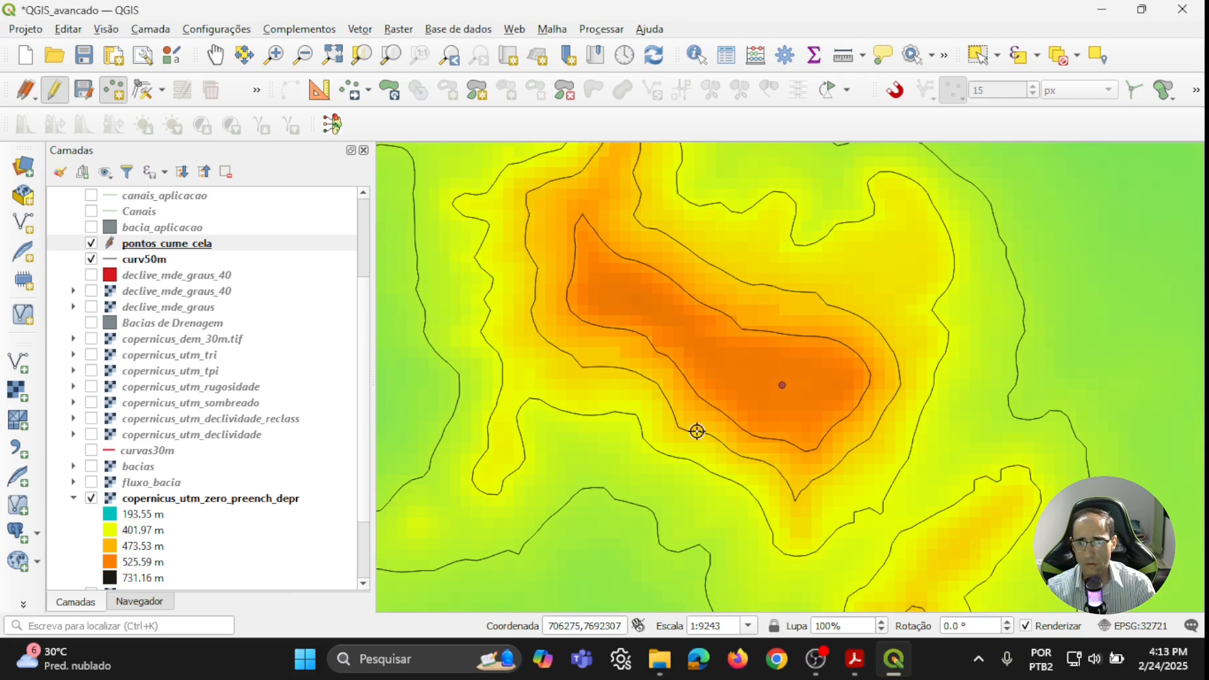
- Add a point with id 2 on the saddle between the elongated orange hill and the smaller hill southeast of it
scroll(697, 430, down, 1)
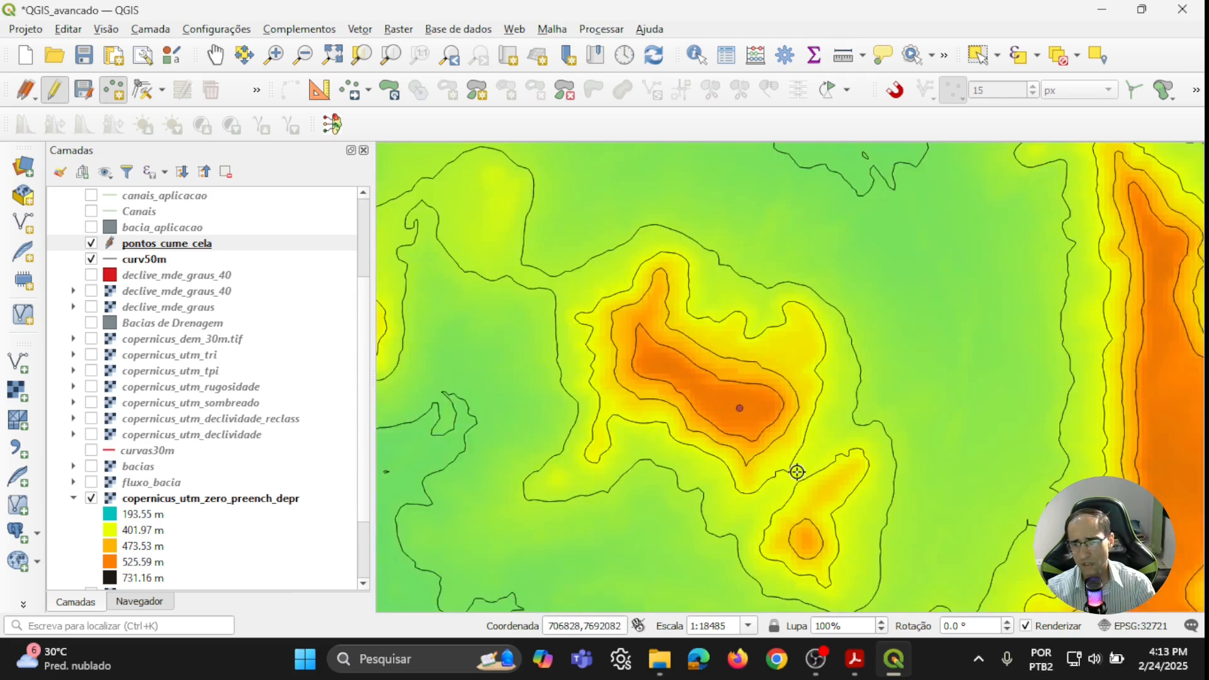
scroll(797, 473, up, 1)
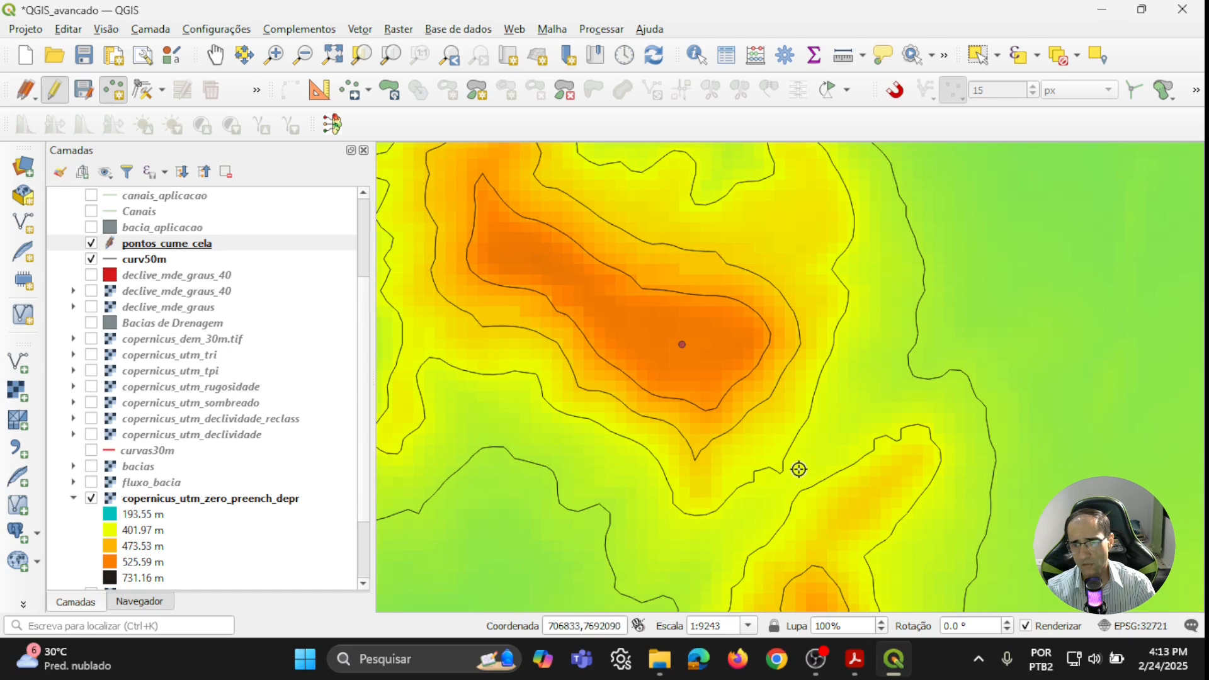
click(807, 464)
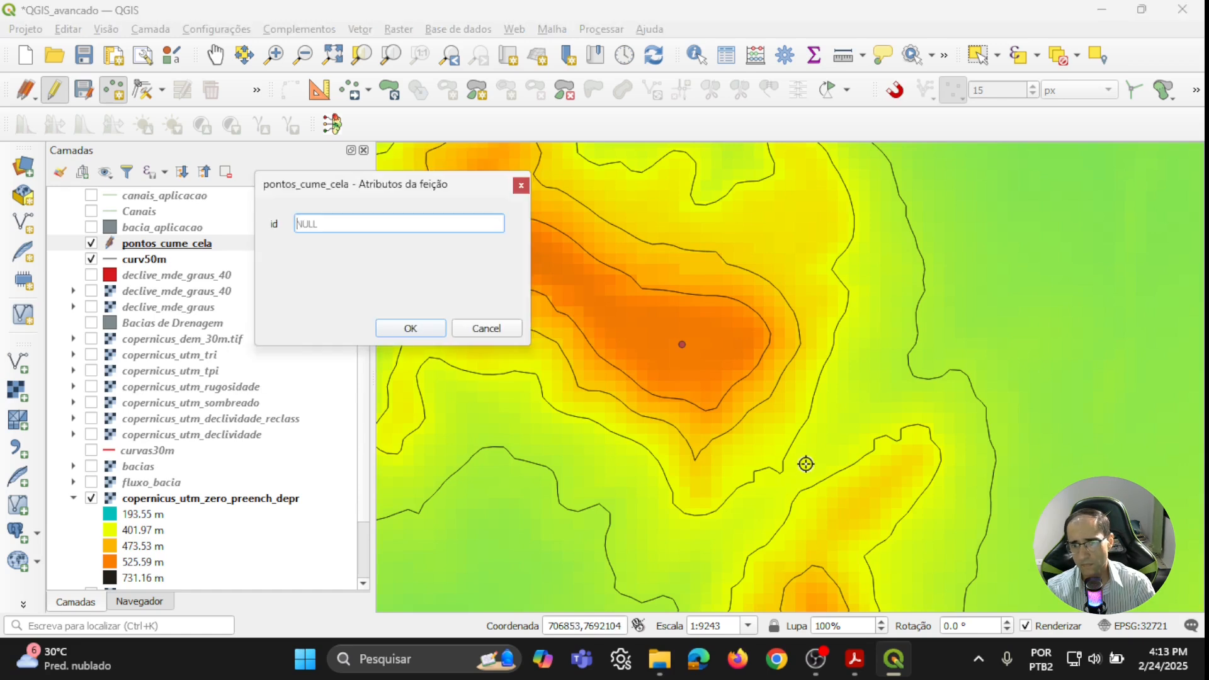
click(412, 327)
- Add a point with id 3 on the orange summit of the smaller hill southeast of the elongated one
scroll(707, 459, down, 1)
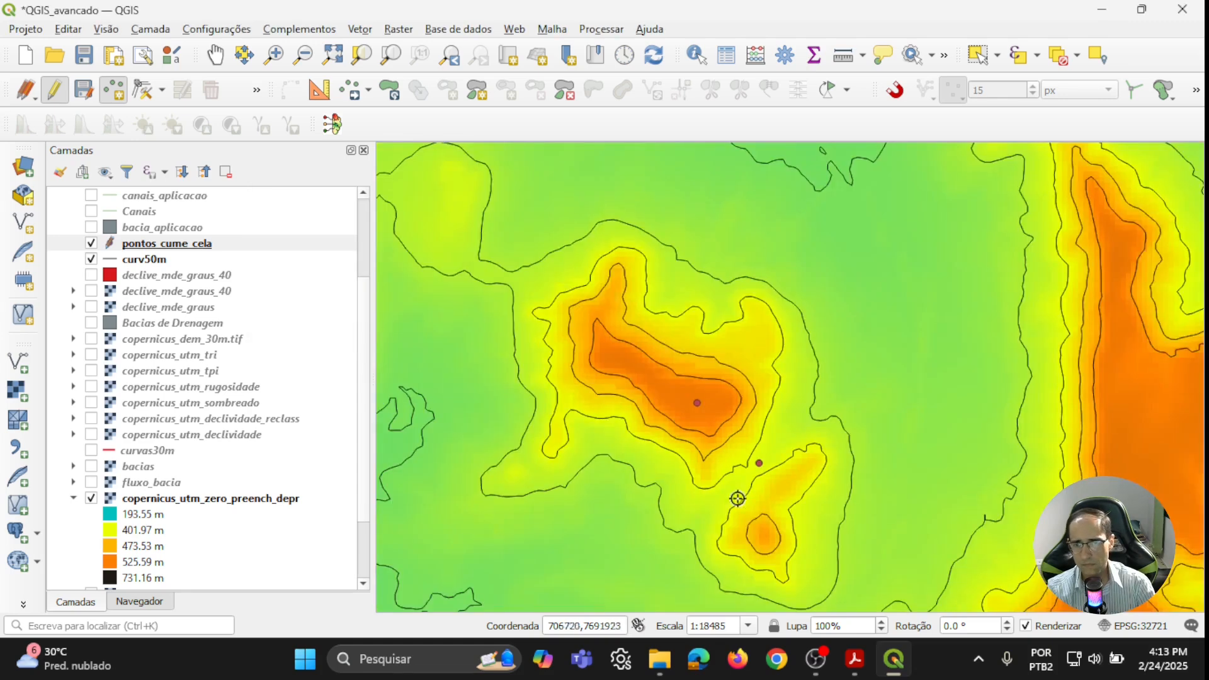
click(764, 537)
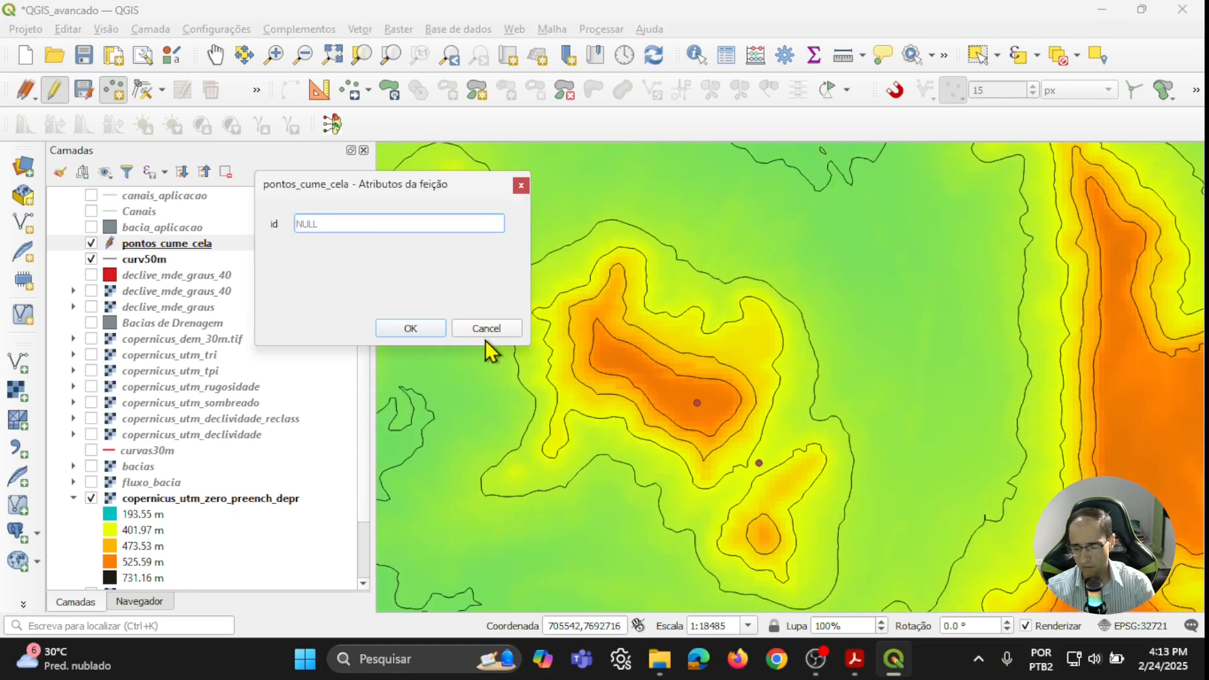
text(3)
click(411, 328)
- Add a point with id 4 on the green low ground just south of the smaller hill, outside its lowest contour
scroll(700, 491, down, 1)
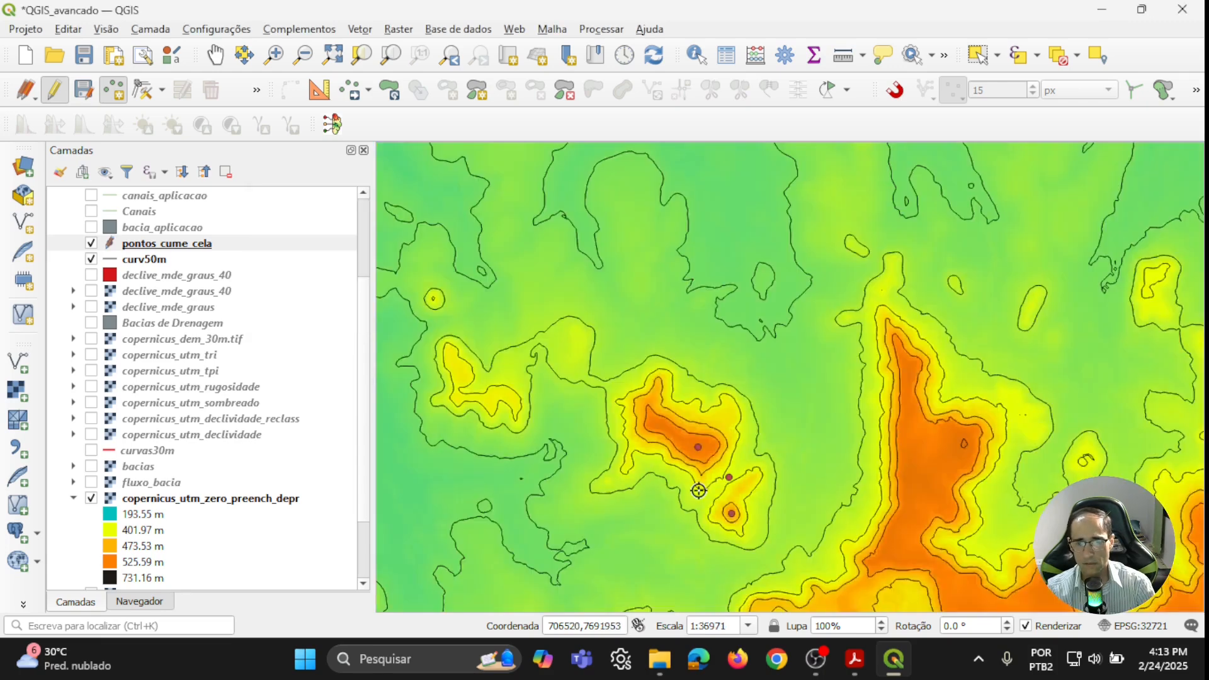
drag(671, 520, 679, 422)
scroll(734, 455, up, 1)
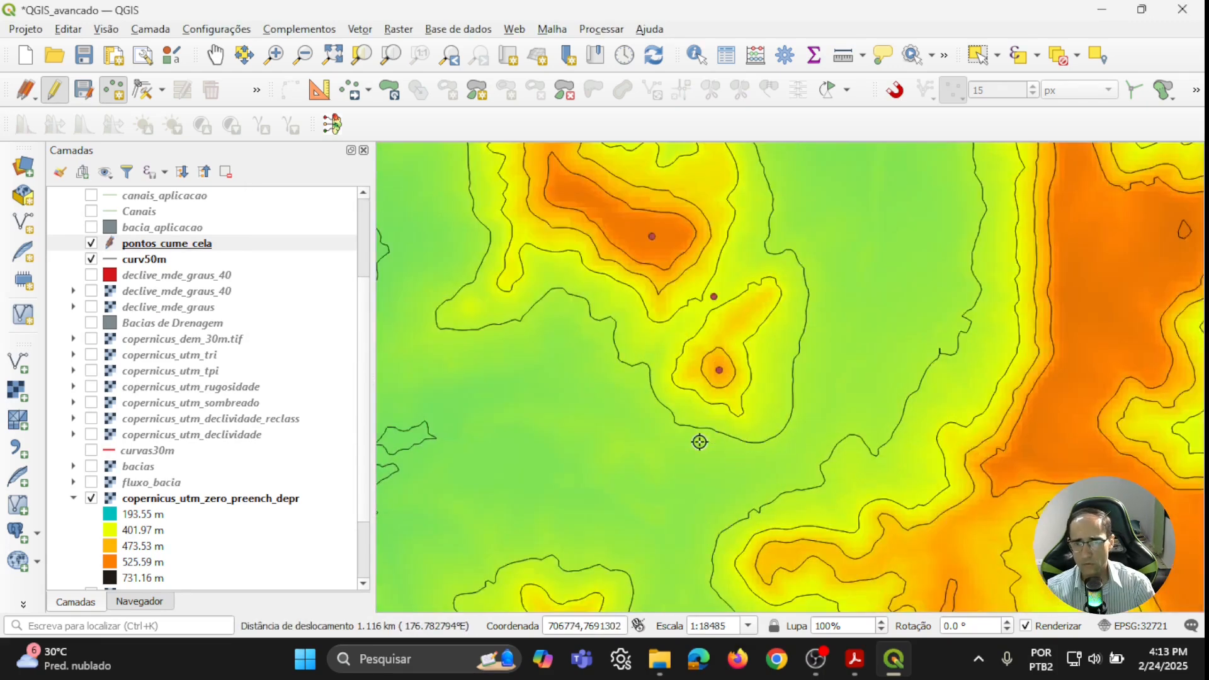
click(708, 447)
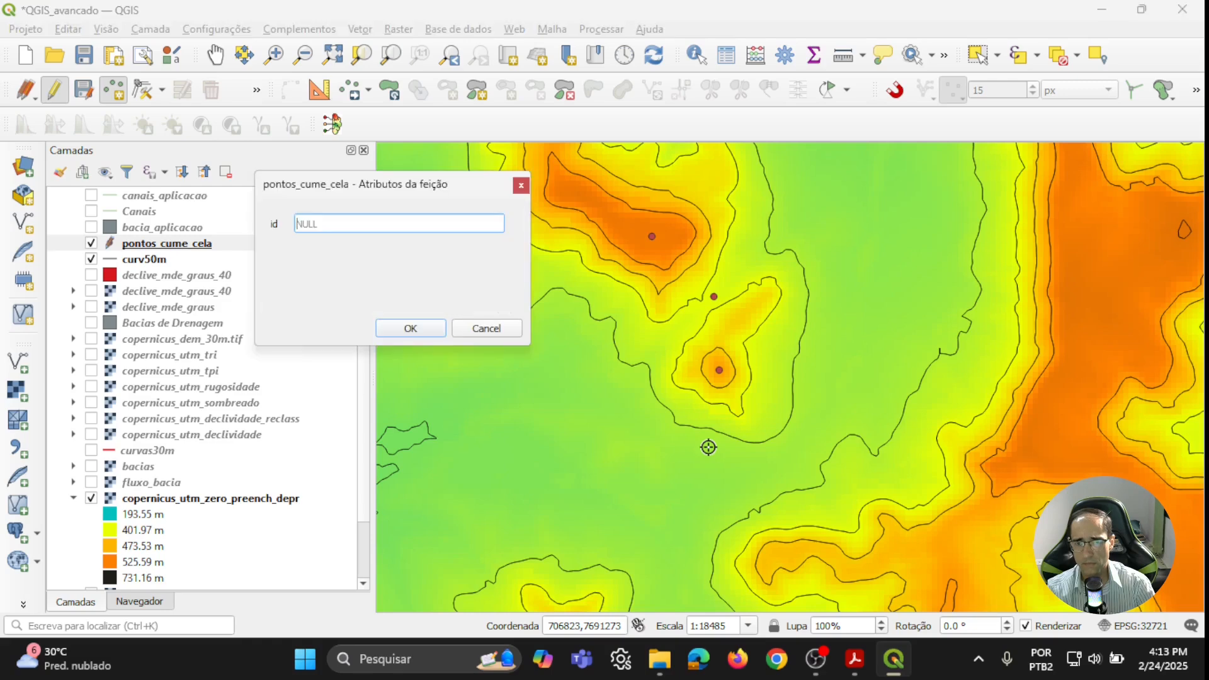
text(4)
click(431, 334)
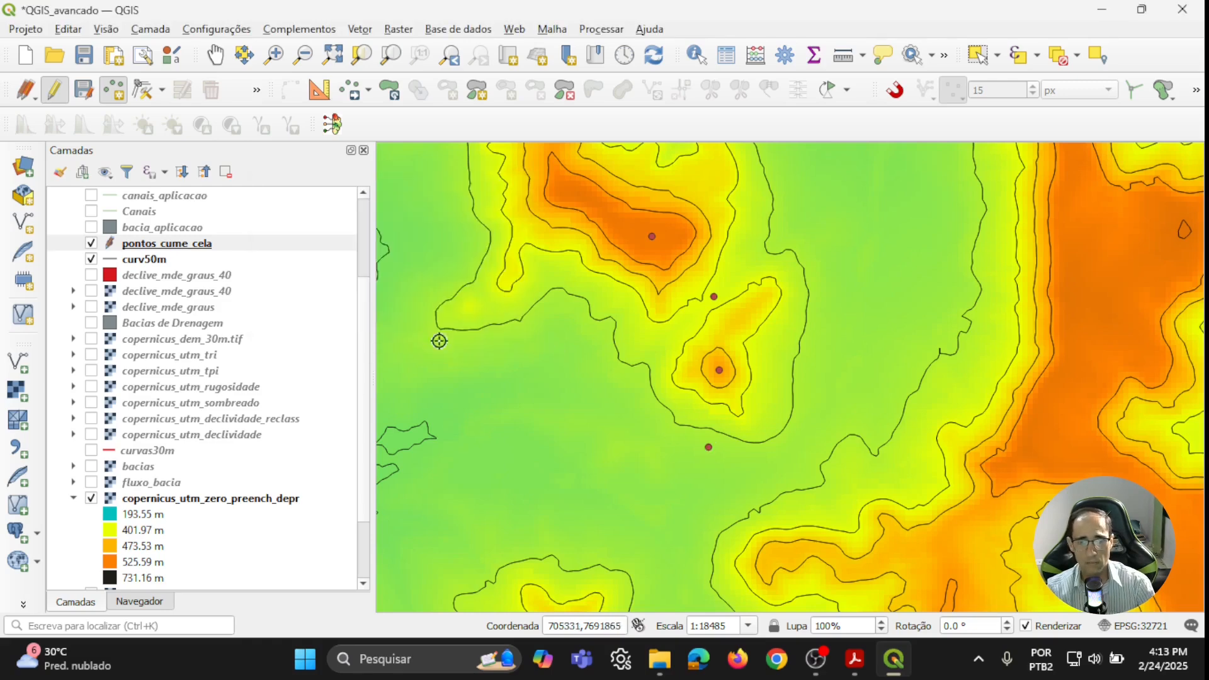
- Add a point with id 5 on the narrow orange summit of the isolated hill farther east
scroll(475, 360, down, 1)
scroll(598, 388, down, 1)
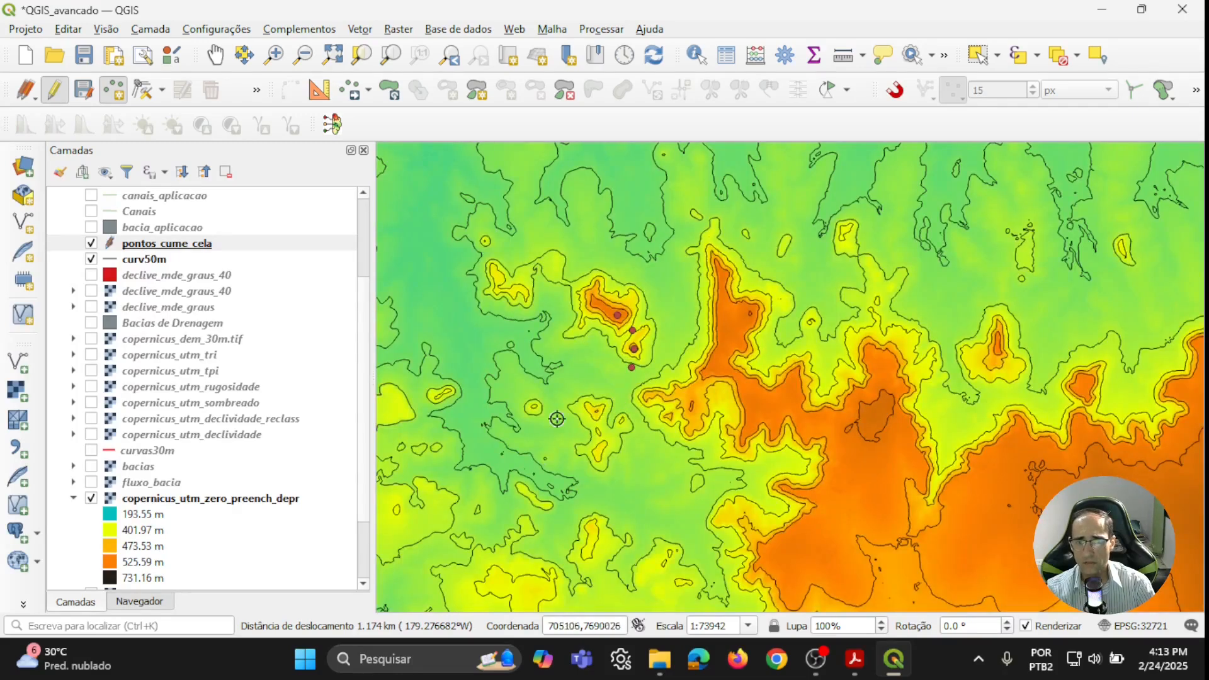
drag(574, 344, 508, 327)
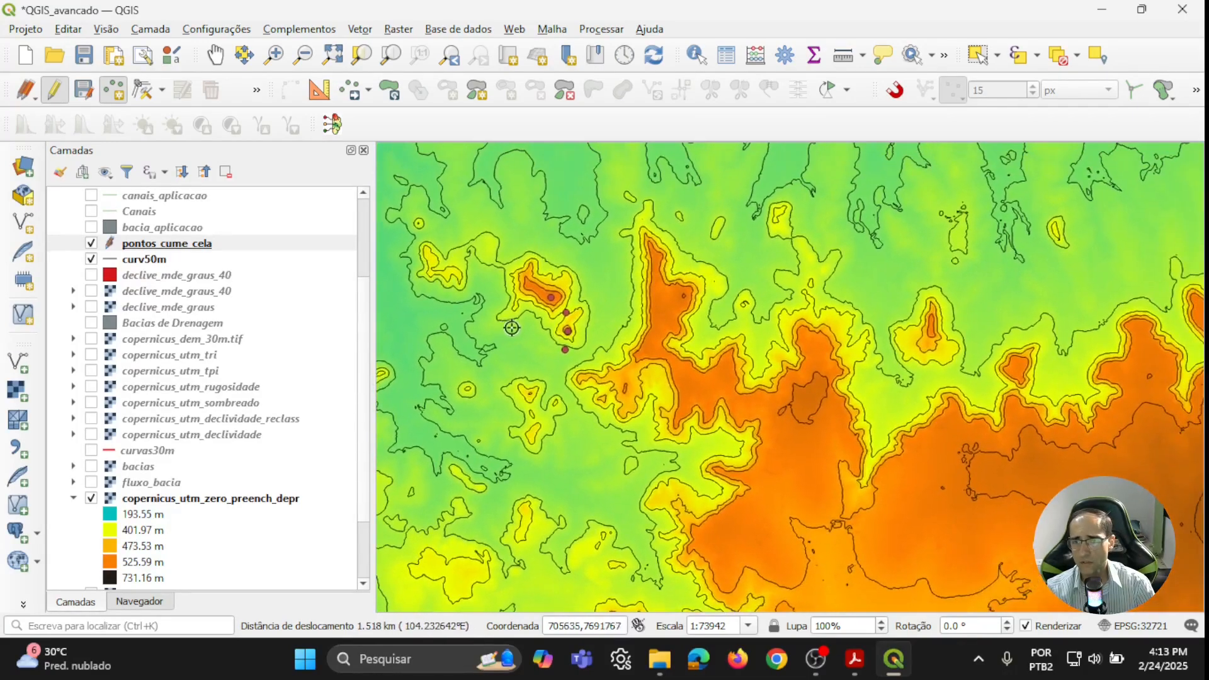
scroll(926, 342, up, 1)
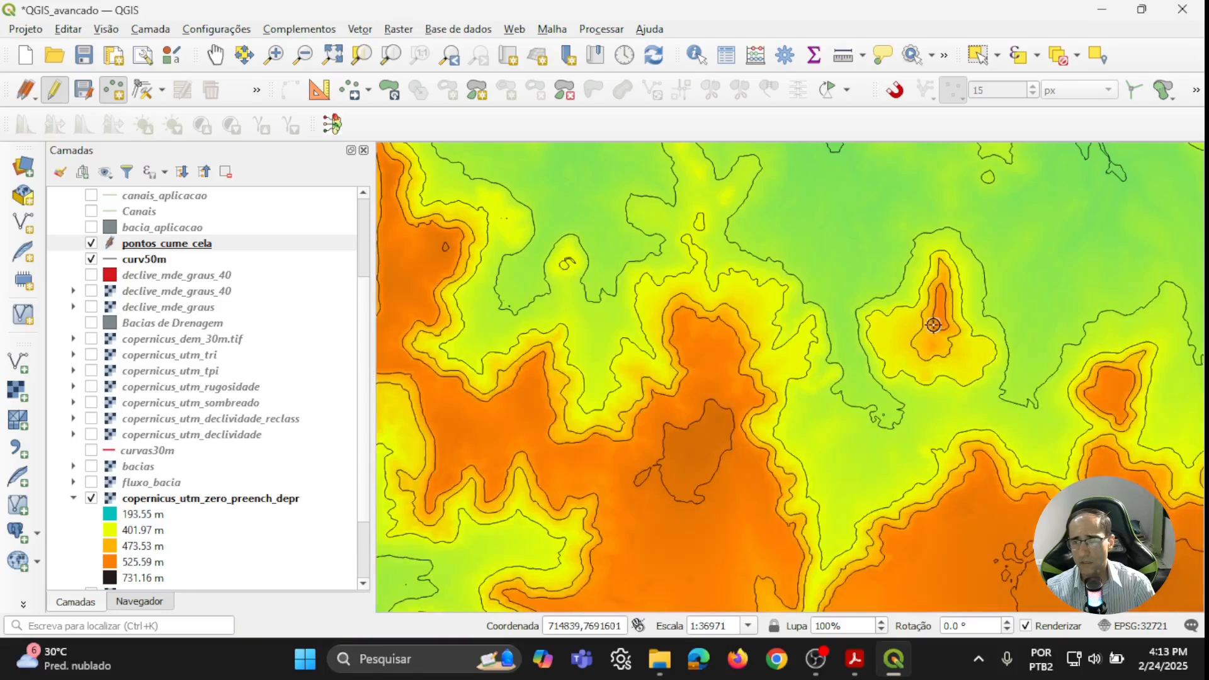
scroll(938, 310, up, 1)
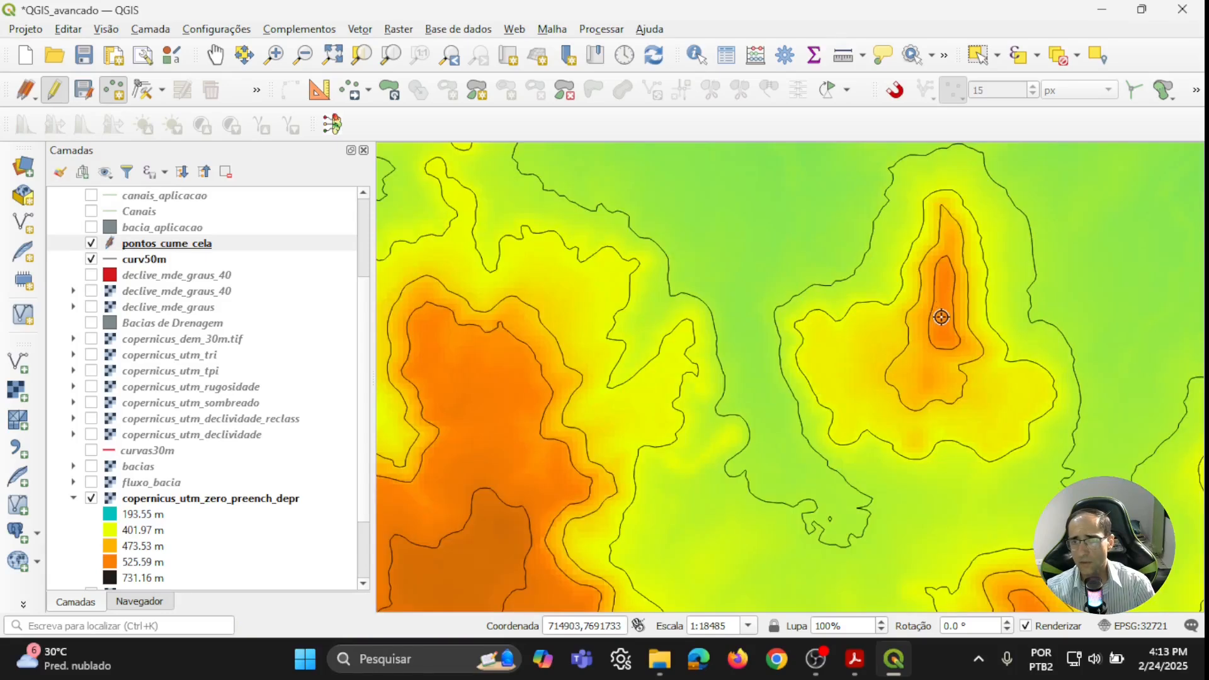
click(941, 318)
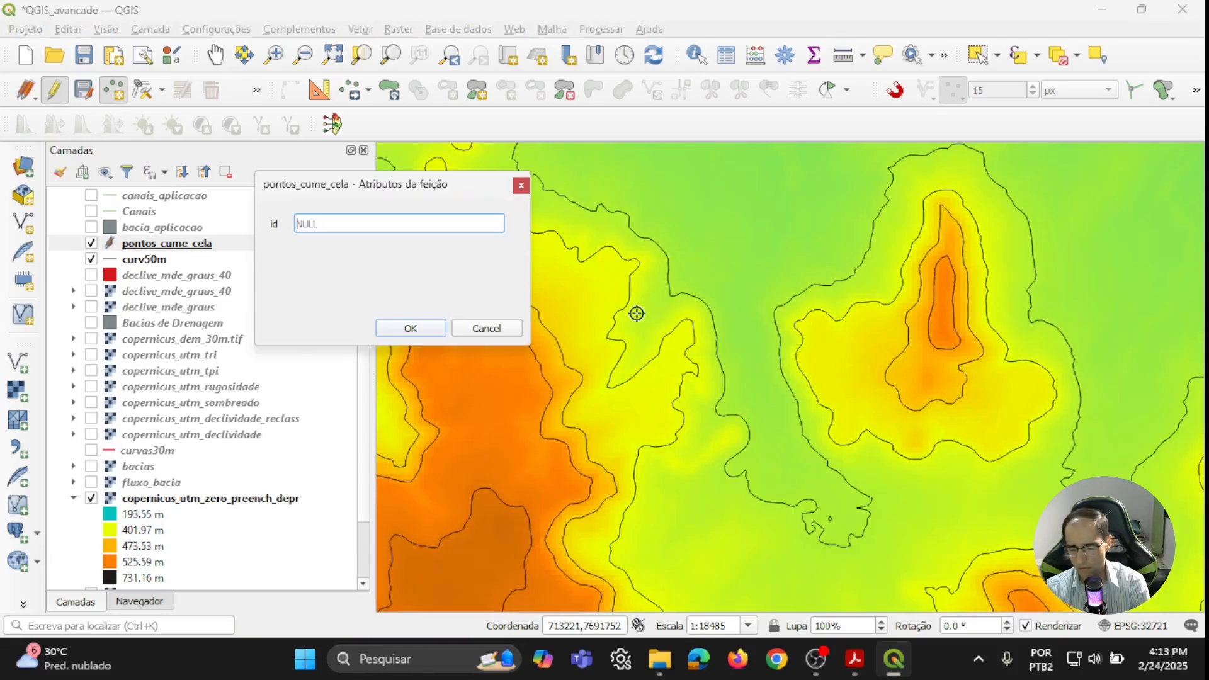
click(417, 327)
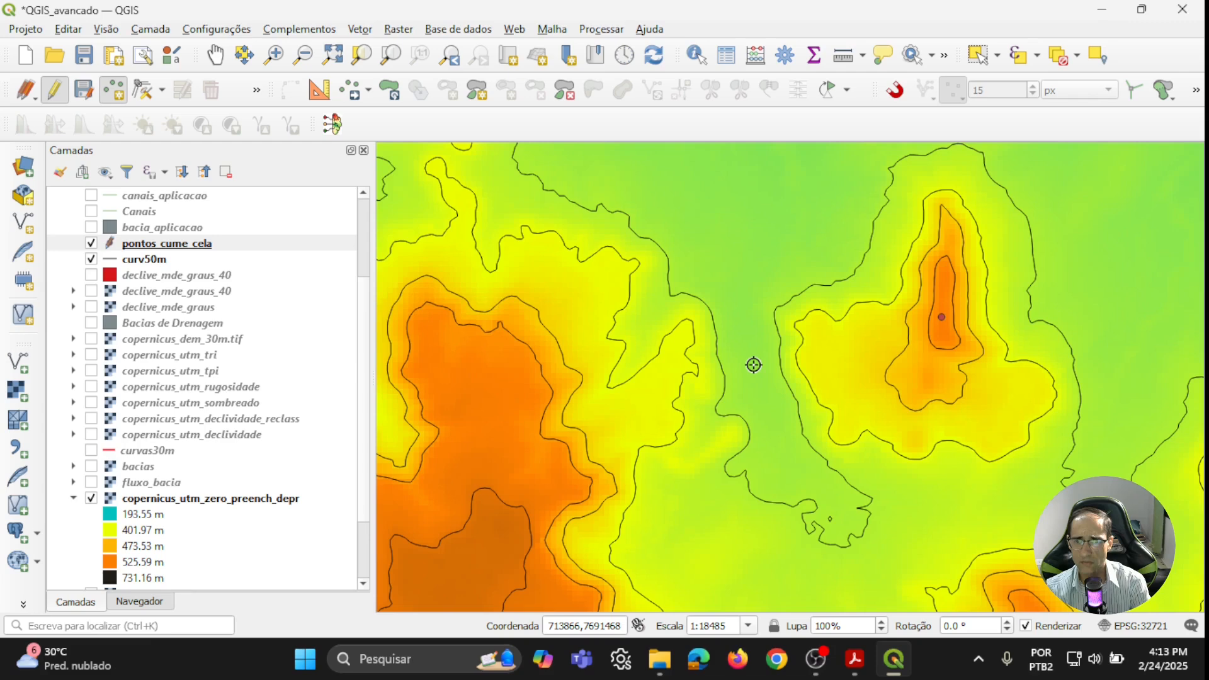
- Add a point with id 6 on the green saddle west of the isolated hill, and save and end editing of pontos_cume_cela
click(746, 365)
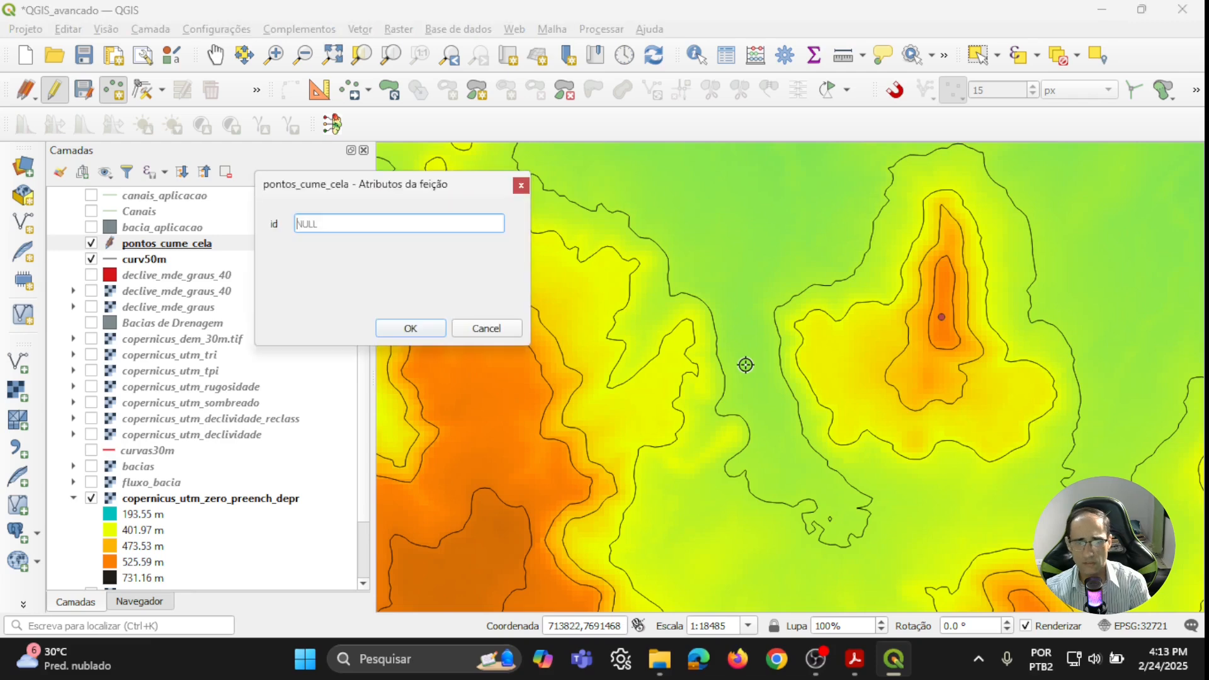
click(421, 330)
scroll(670, 371, down, 2)
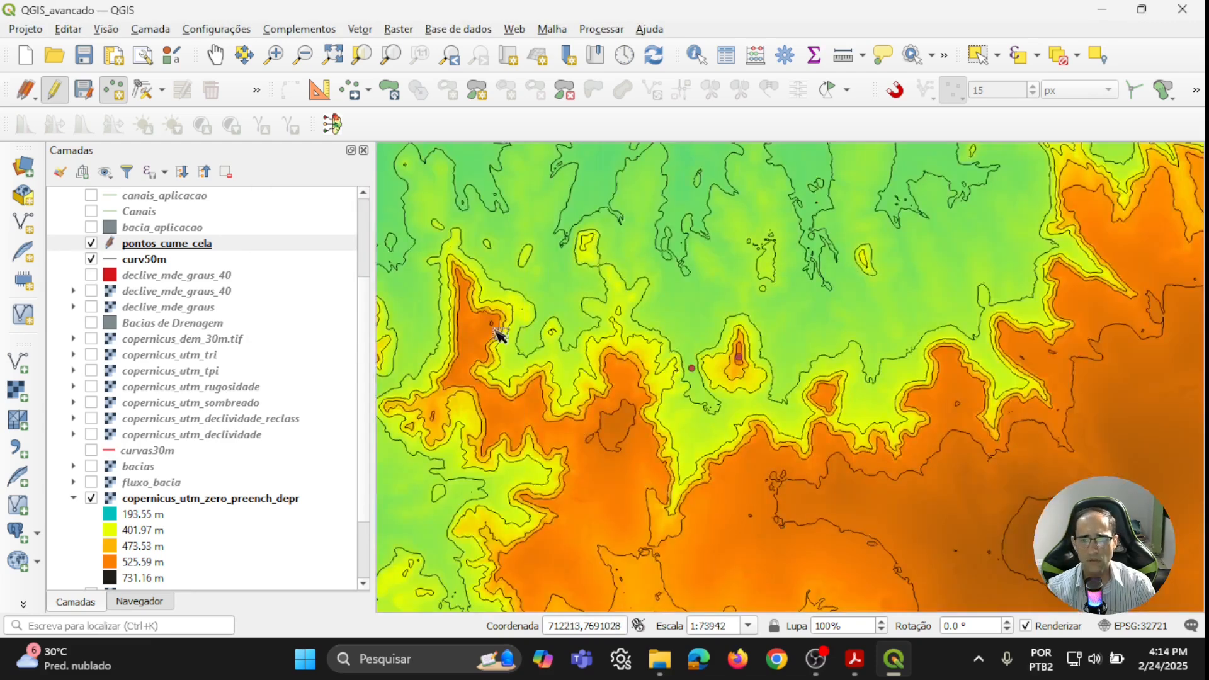
drag(520, 341, 648, 378)
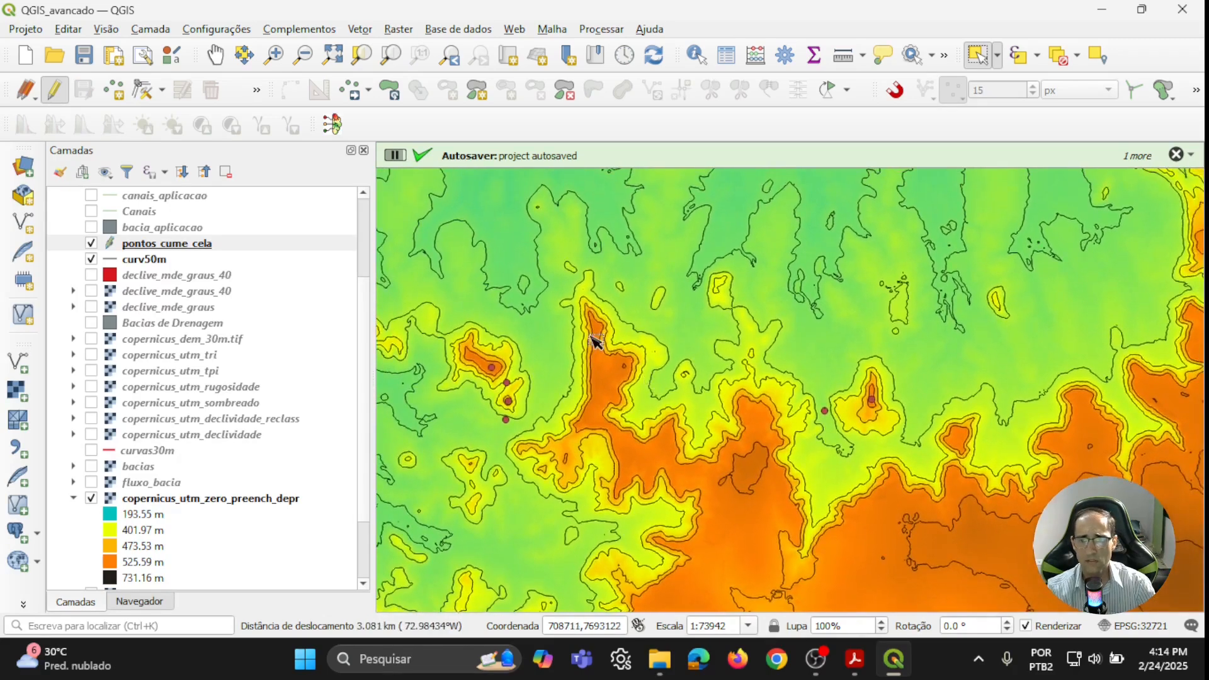
click(55, 92)
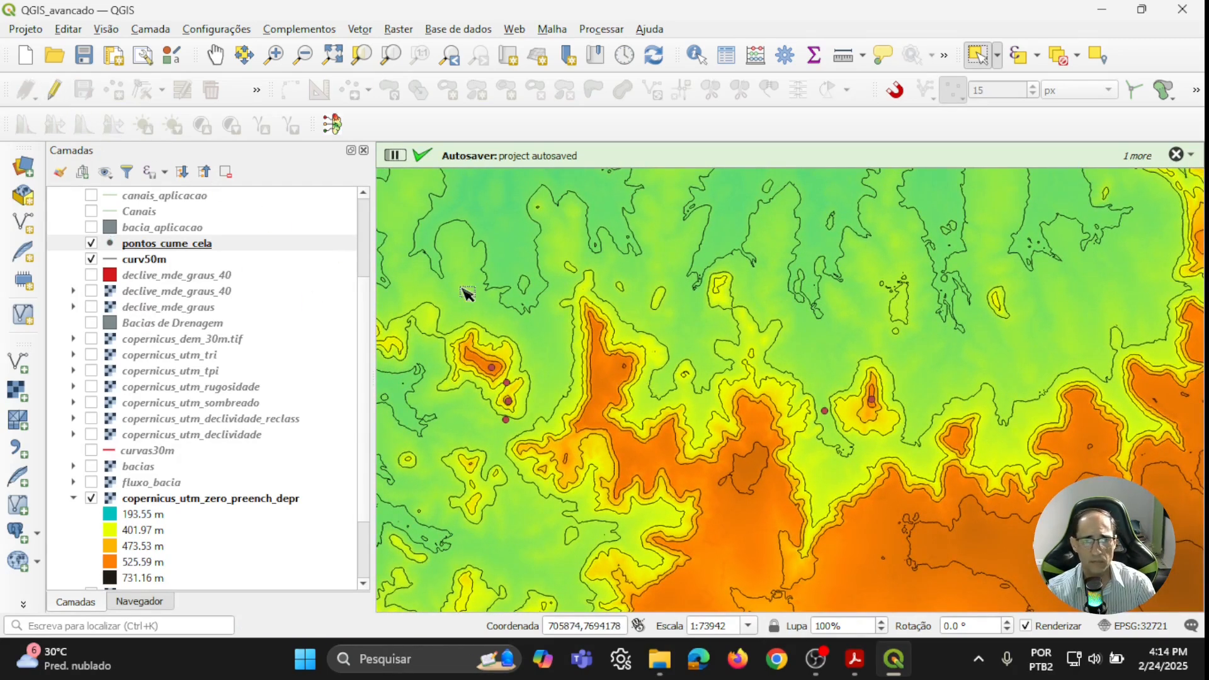
- Find the raster sampling algorithm by searching for "amostra" in the processing toolbox and open Amostrar valores do raster
click(785, 61)
drag(1004, 197, 914, 198)
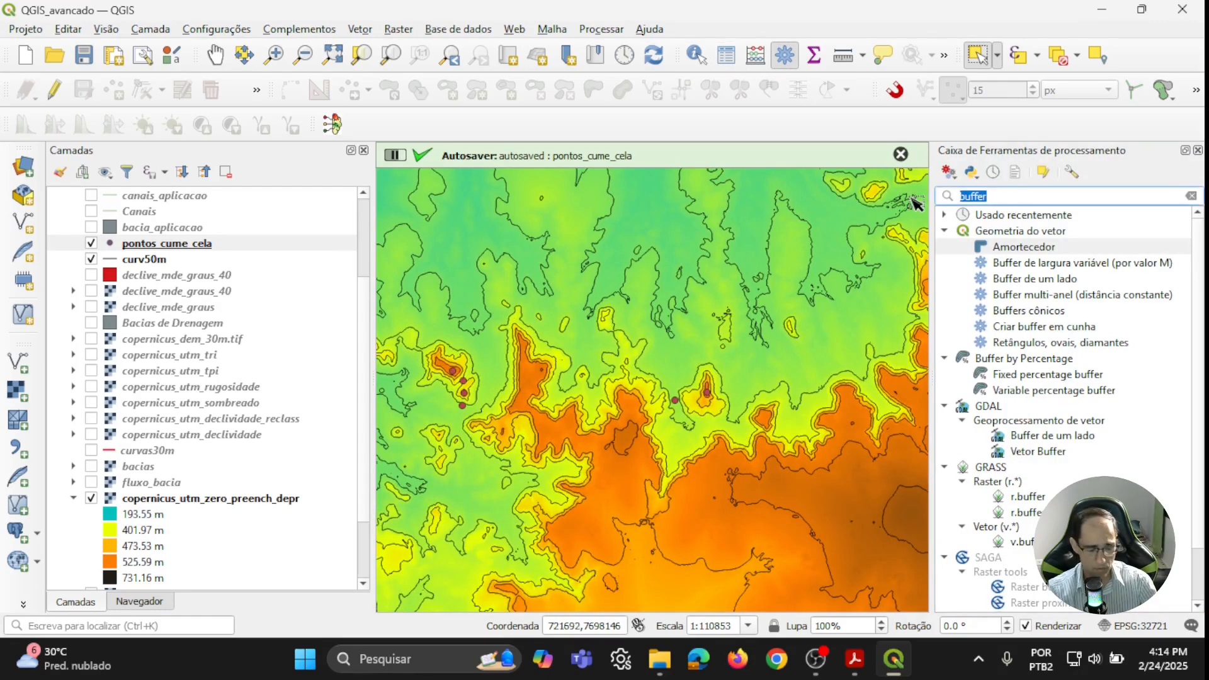
text(amostra)
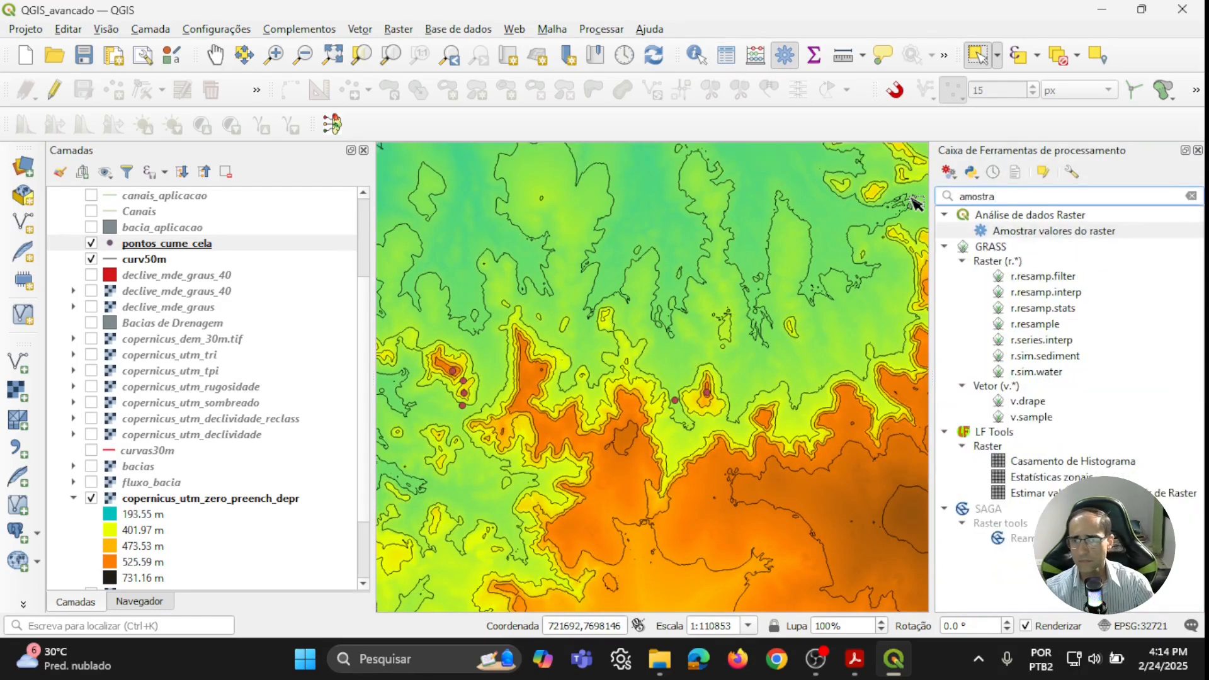
double_click(1099, 238)
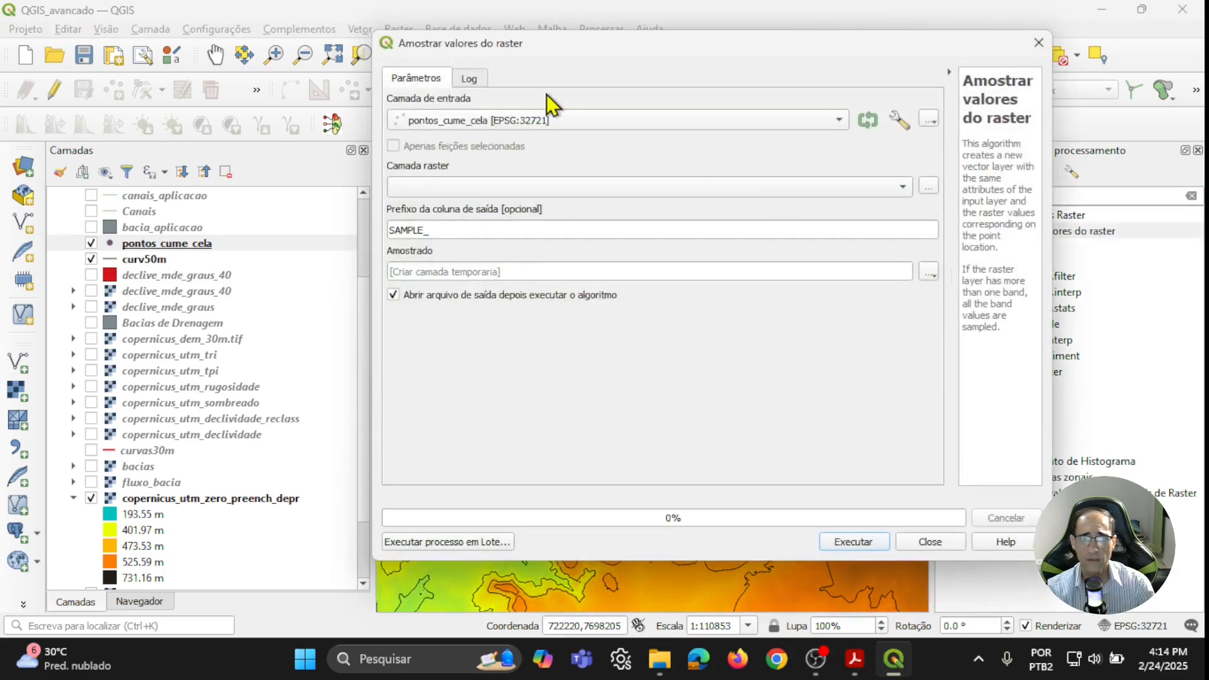
- Choose copernicus_utm_zero_preench_depr as the raster to sample and set the output column prefix to altimetria
click(561, 188)
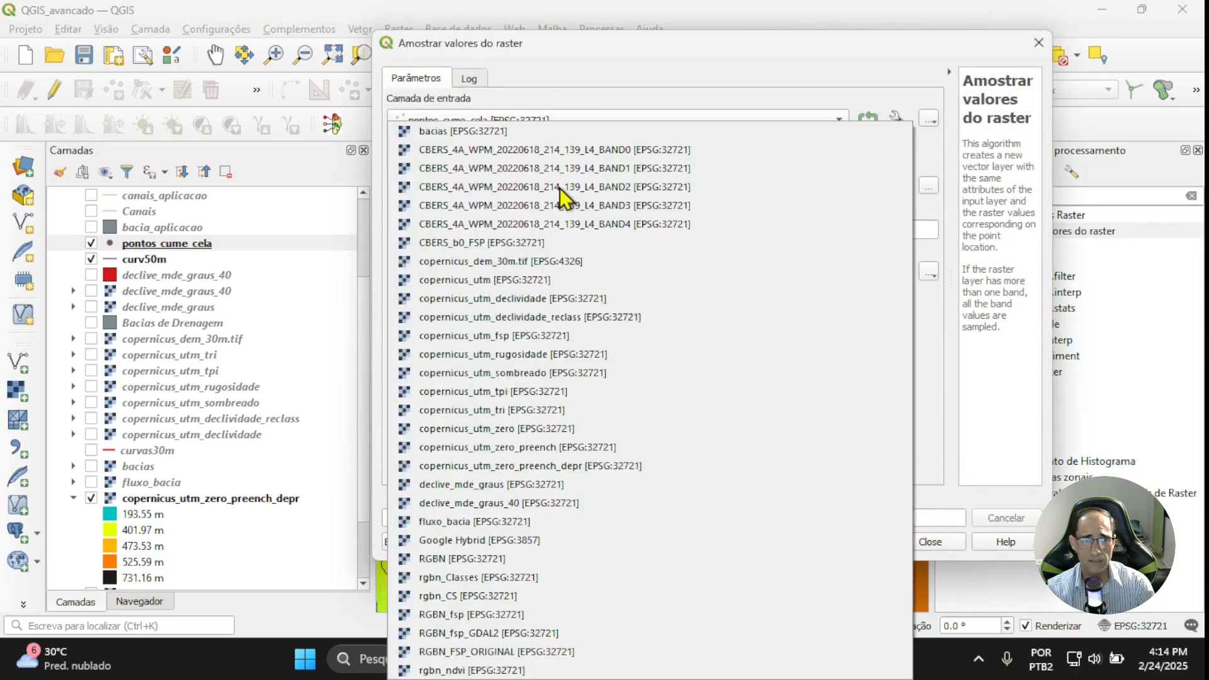
click(582, 466)
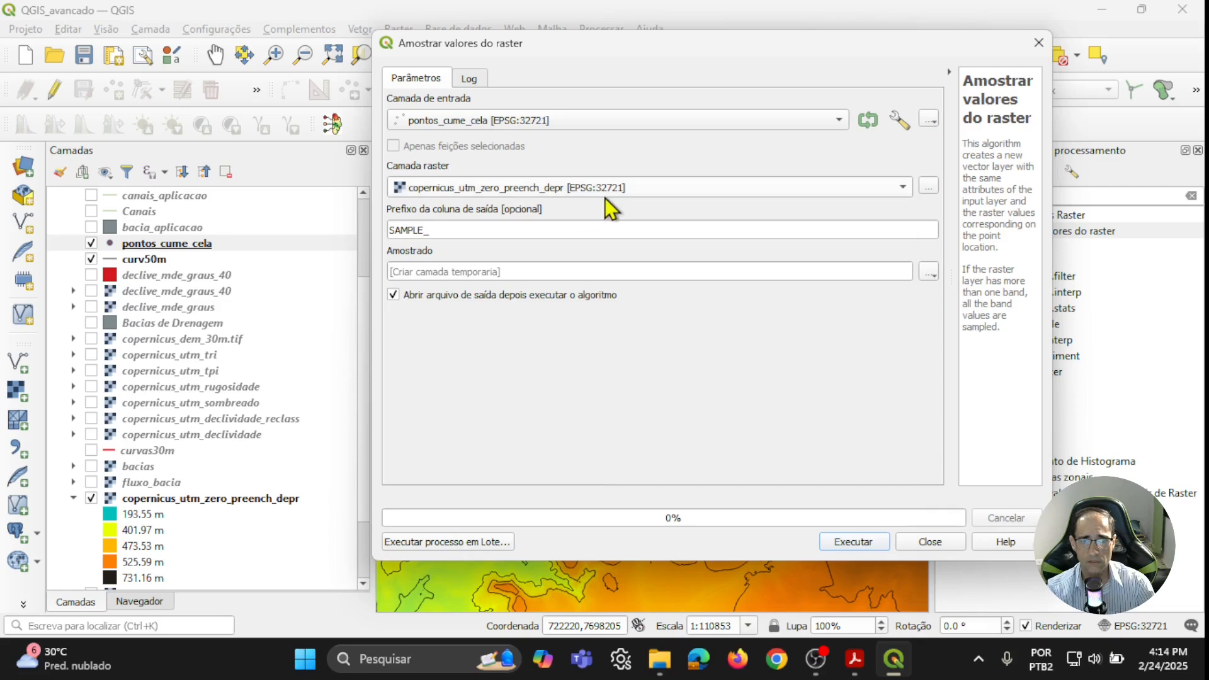
drag(452, 230, 365, 225)
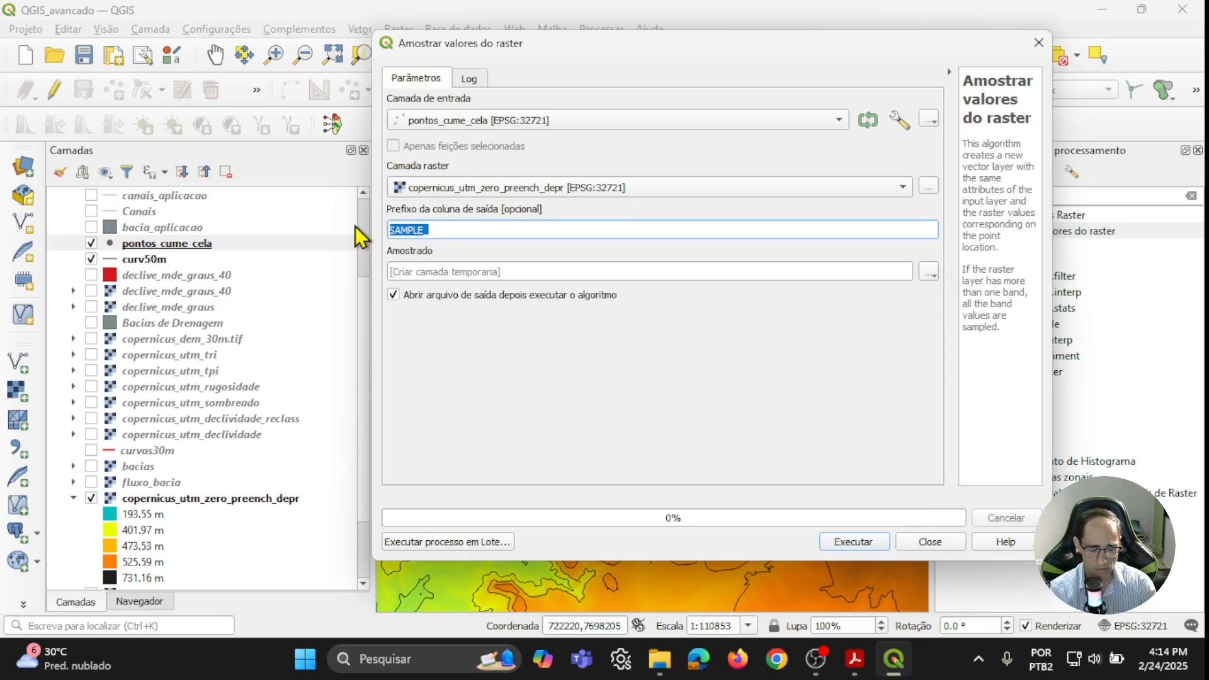
text(altimetr)
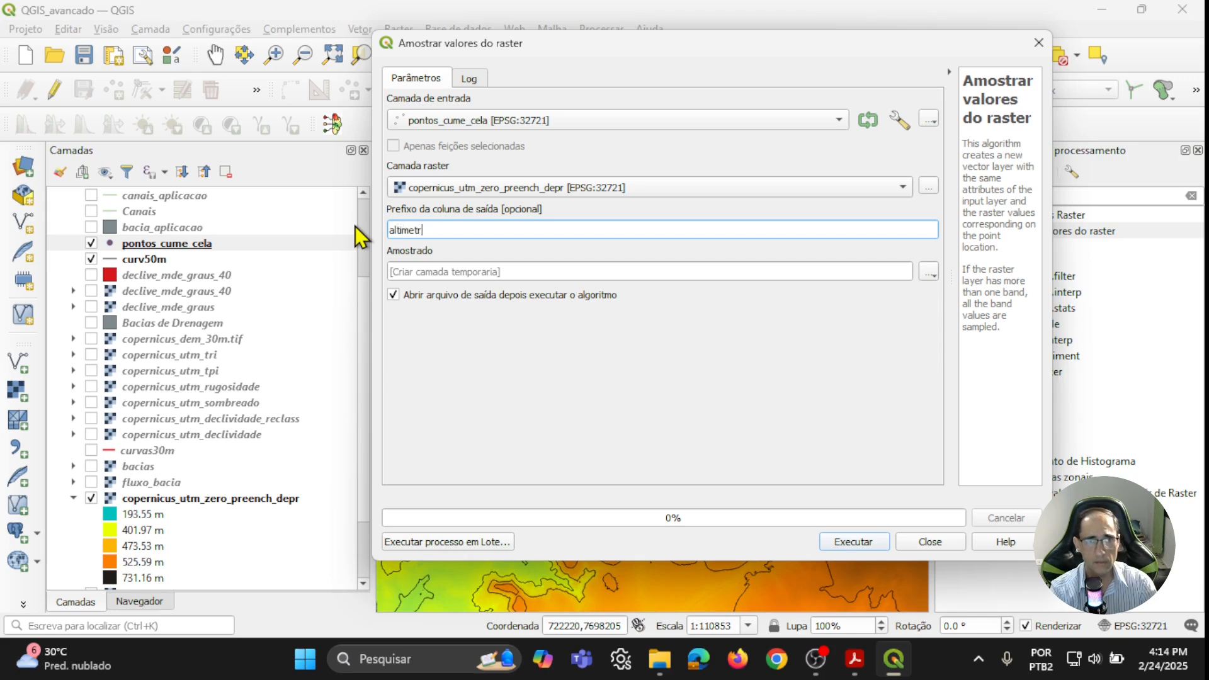
text(ia)
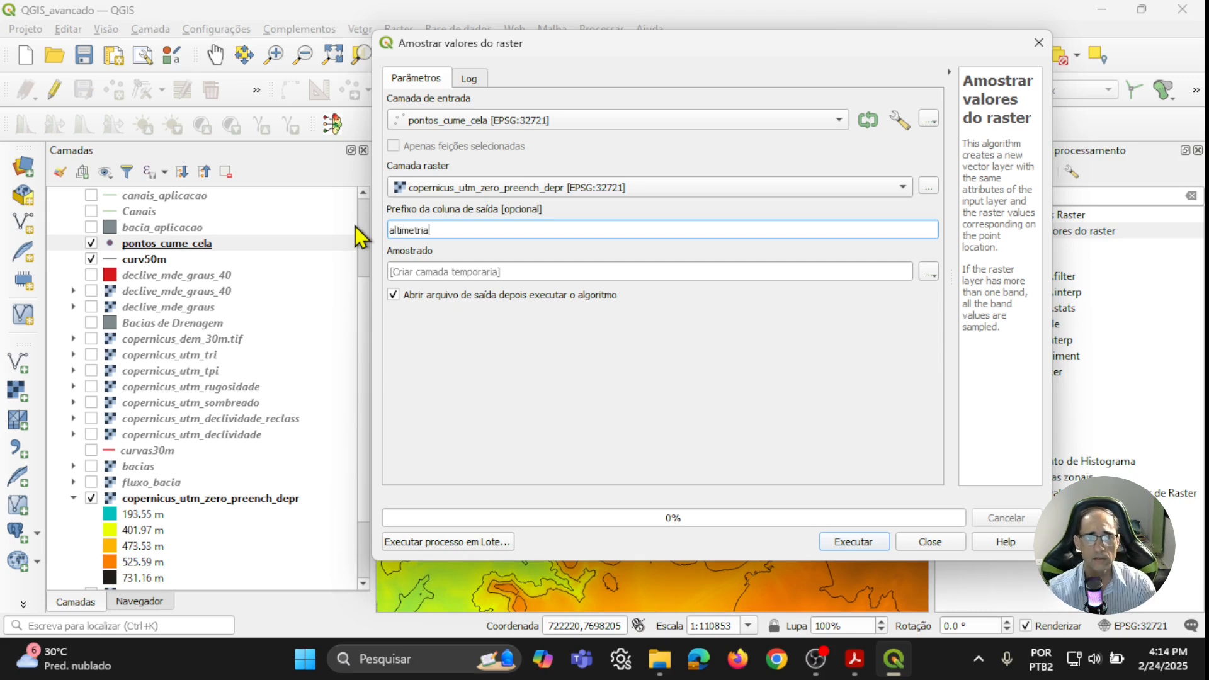
- Set the sampled output to a shapefile named pontos_cume_cela_altimetria in the Downloads folder
click(930, 272)
click(928, 316)
text(_sltimrtri)
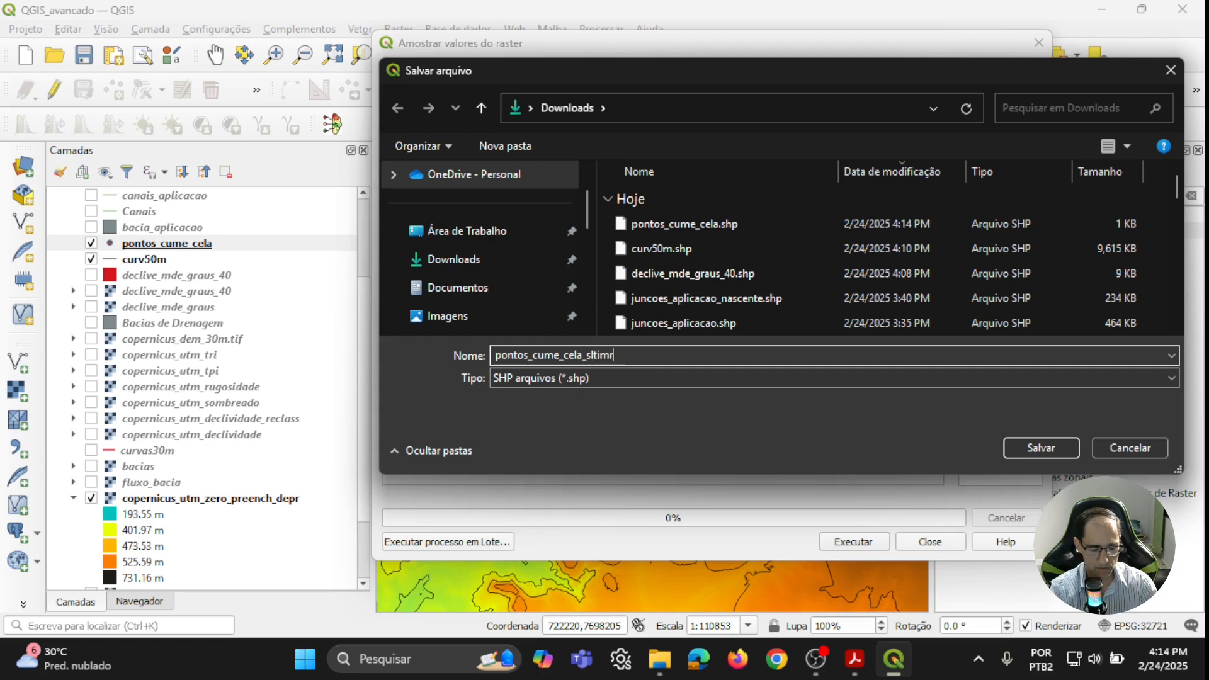
key(BackSpace)
key(BackSpace)
key(BackSpace)
key(BackSpace)
key(BackSpace)
key(BackSpace)
key(BackSpace)
key(BackSpace)
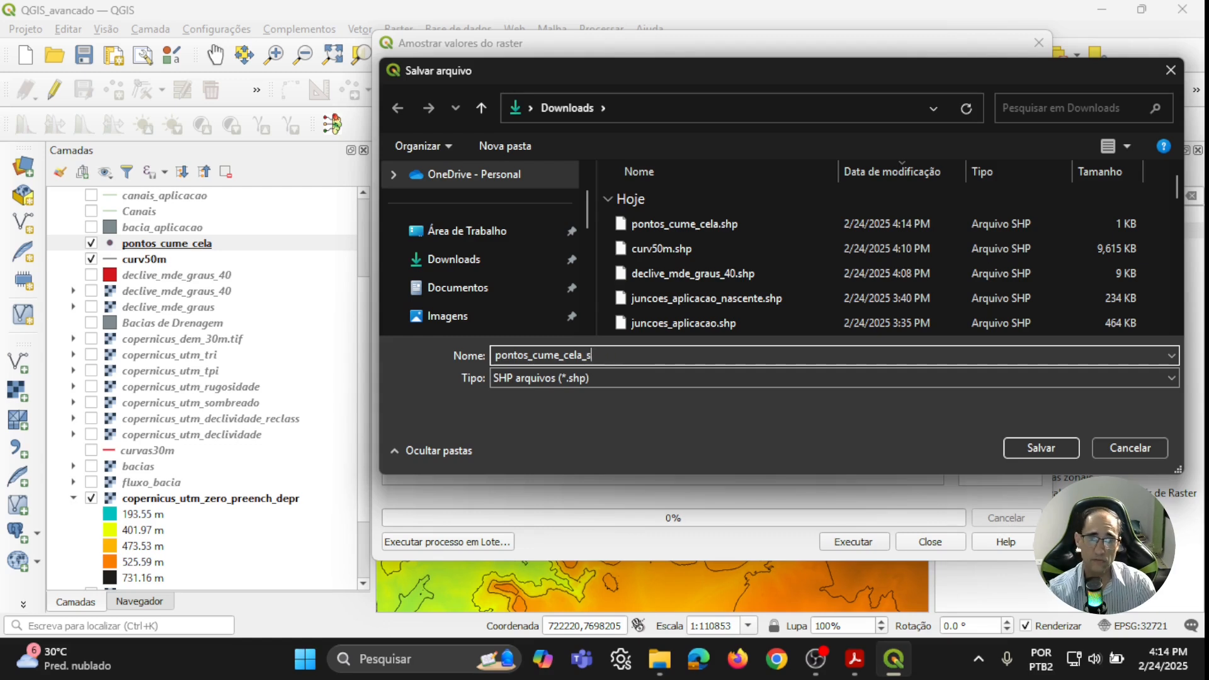
text(altimetria)
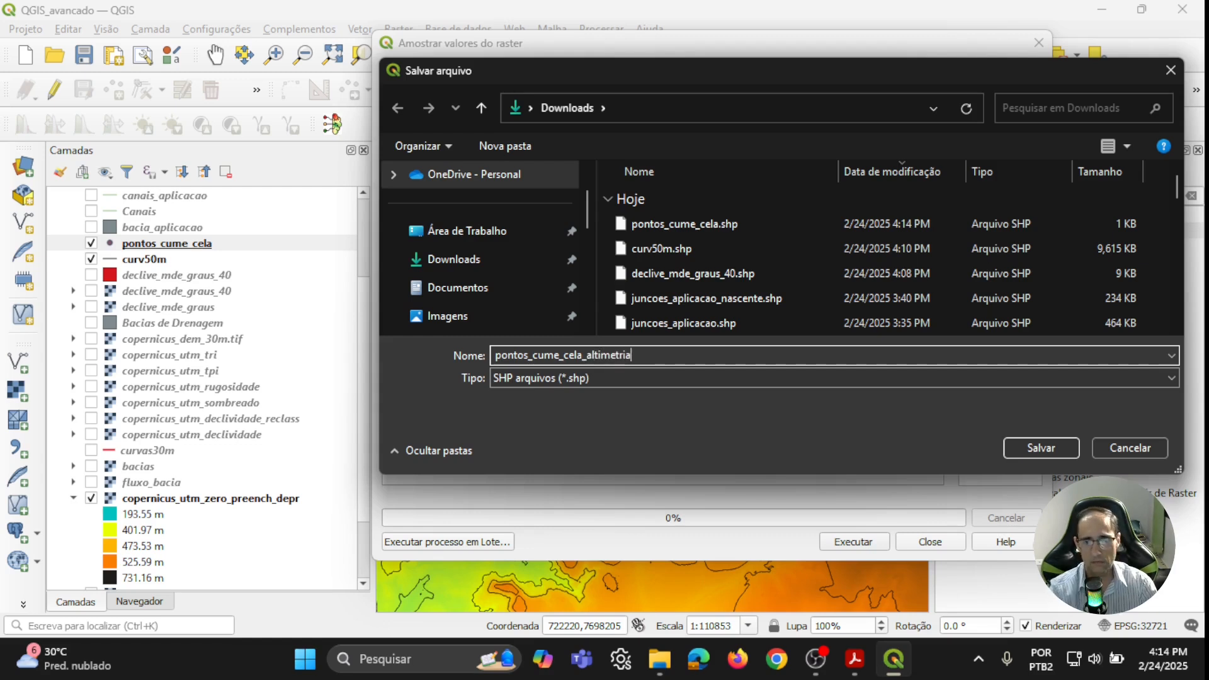
click(1049, 448)
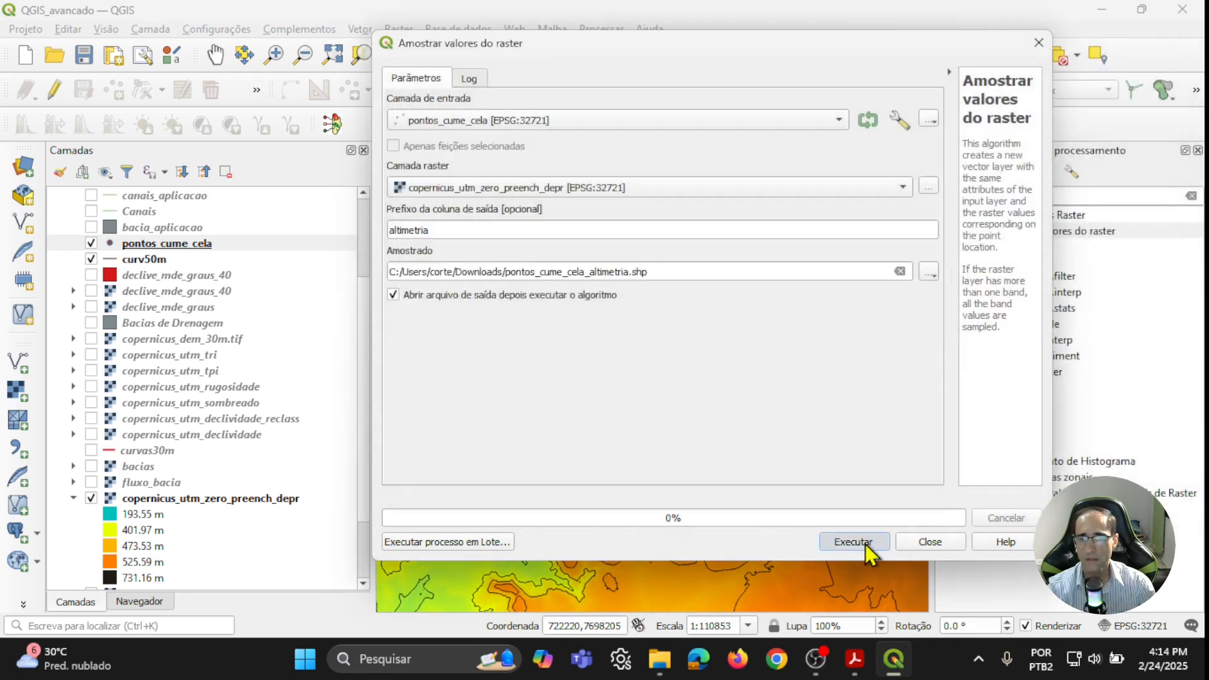
- Run the raster sampling, close its dialog and hide the original pontos_cume_cela layer
click(865, 544)
click(919, 544)
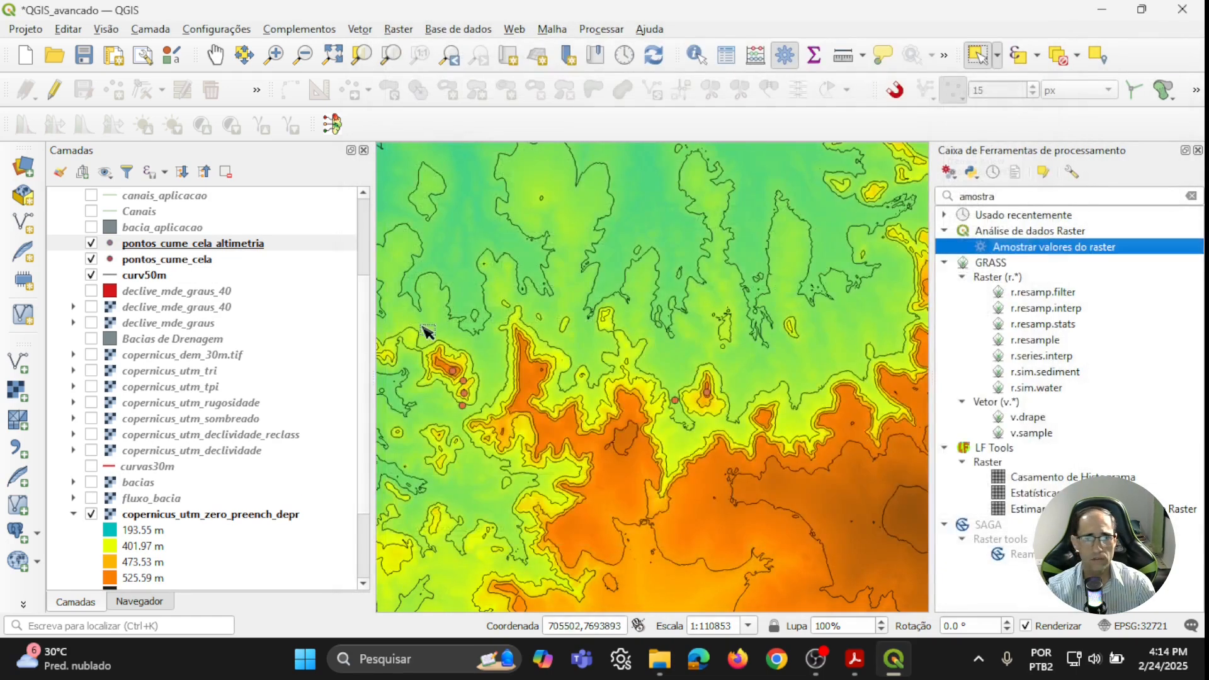
click(92, 259)
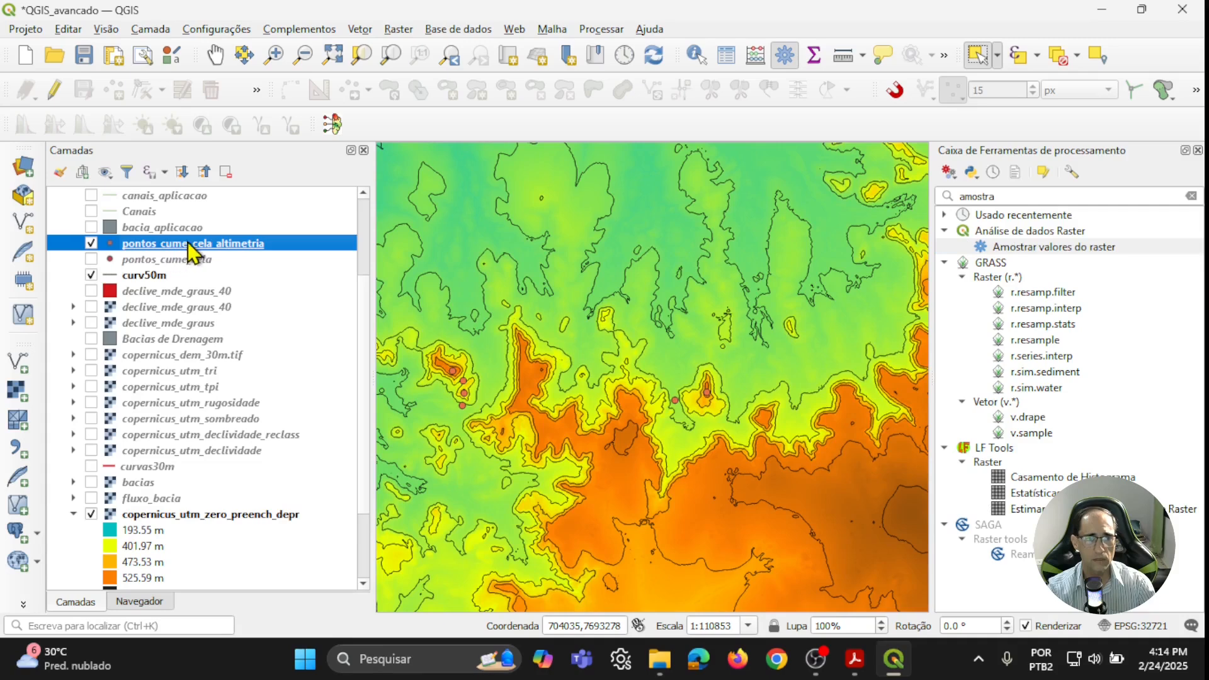
- Open the attribute table of pontos_cume_cela_altimetria, widen the altimetria column to show full values and shrink the table window
click(726, 55)
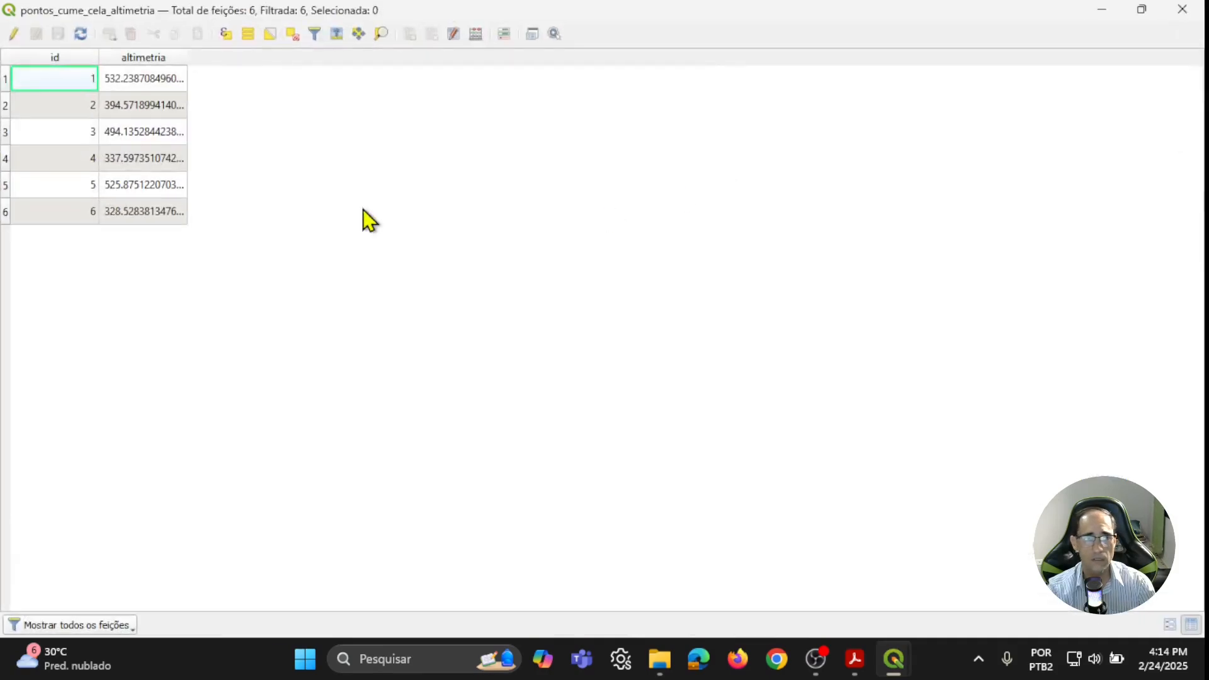
double_click(187, 58)
click(1141, 22)
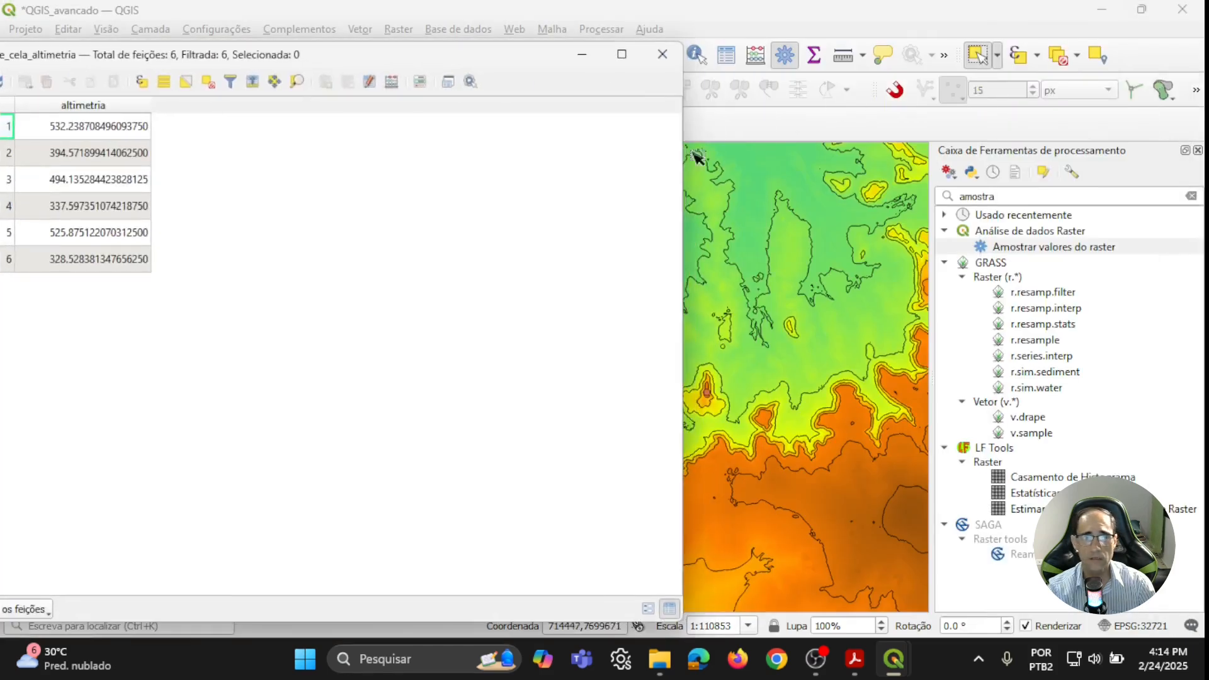
- Shrink the pontos_cume_cela_altimetria attribute table to just its id and altimetria rows and move it beside the points on the map
drag(683, 200, 162, 221)
drag(54, 54, 721, 47)
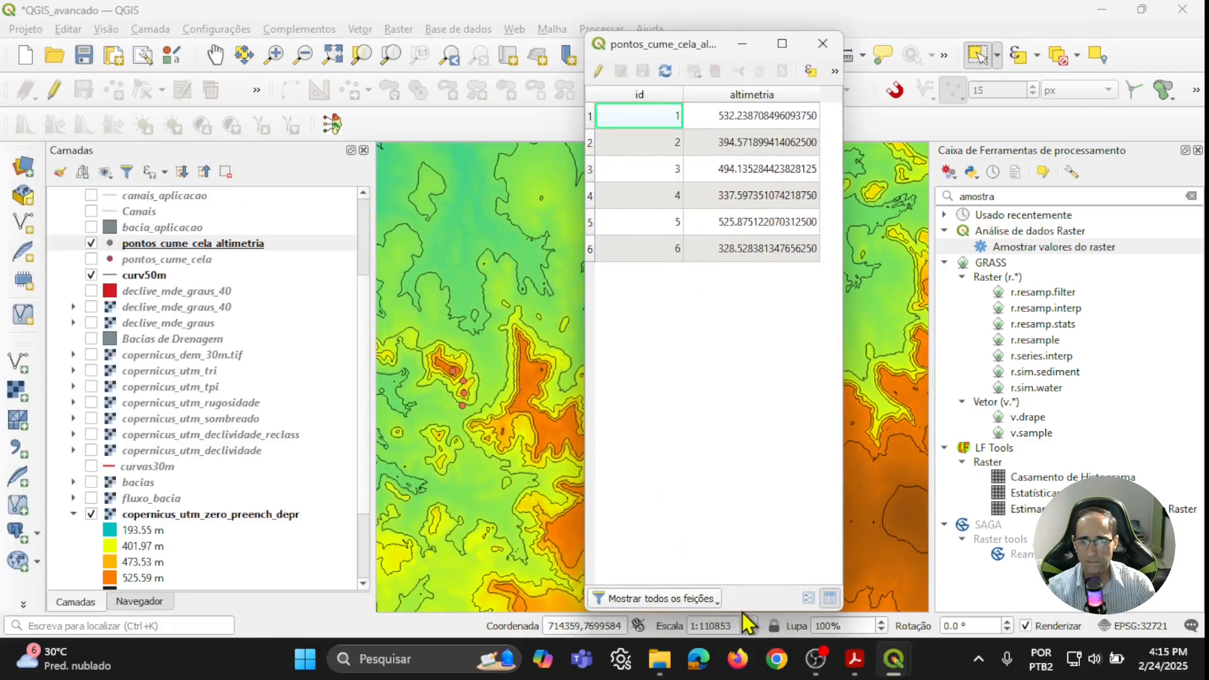
drag(748, 610, 740, 303)
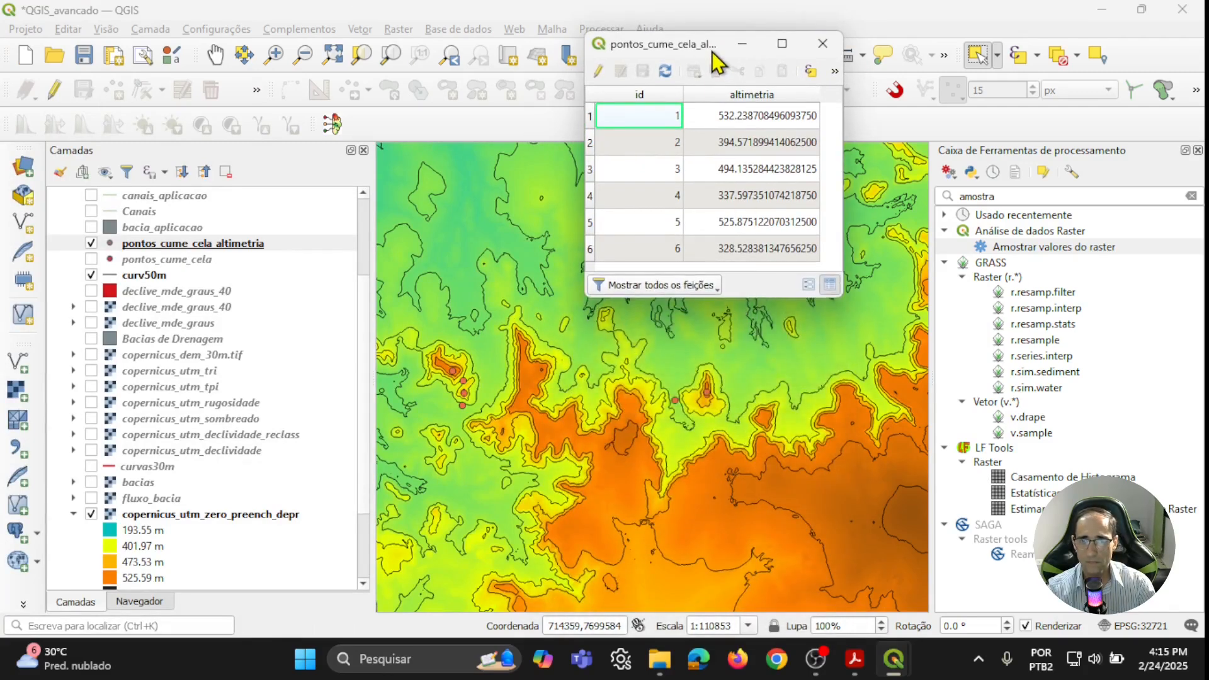
drag(715, 47, 780, 147)
- Label the pontos_cume_cela_altimetria points with individual labels (Rótulos individuais) using the id field
click(146, 246)
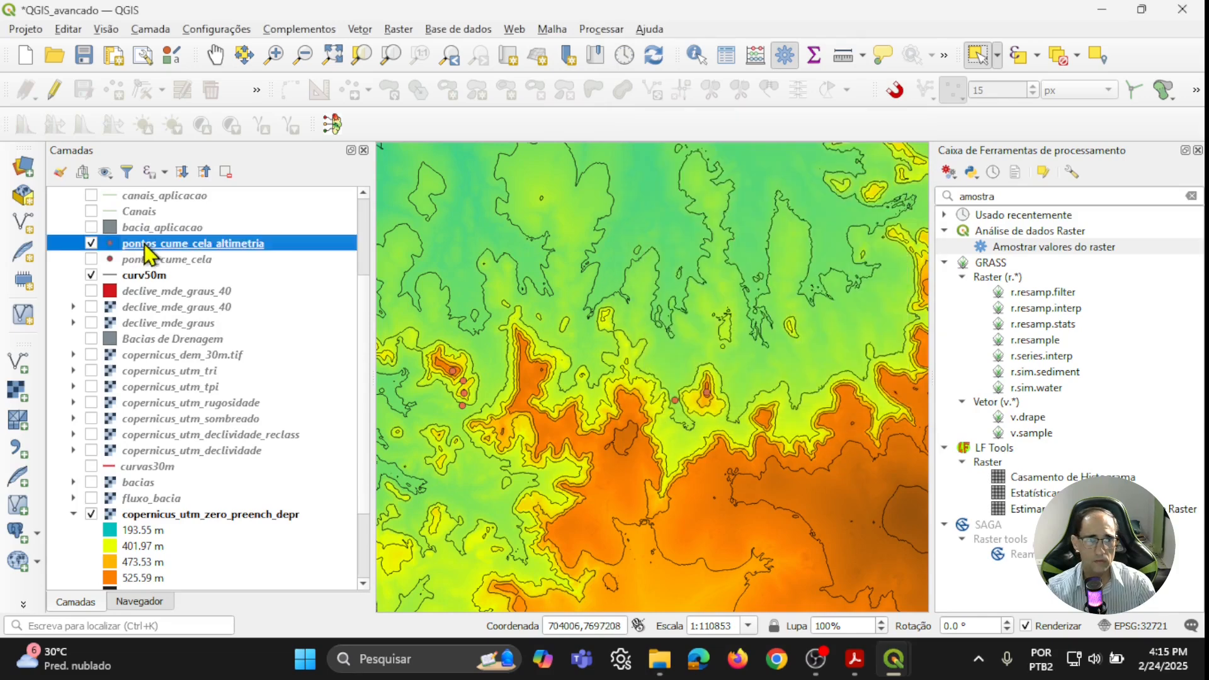
double_click(146, 245)
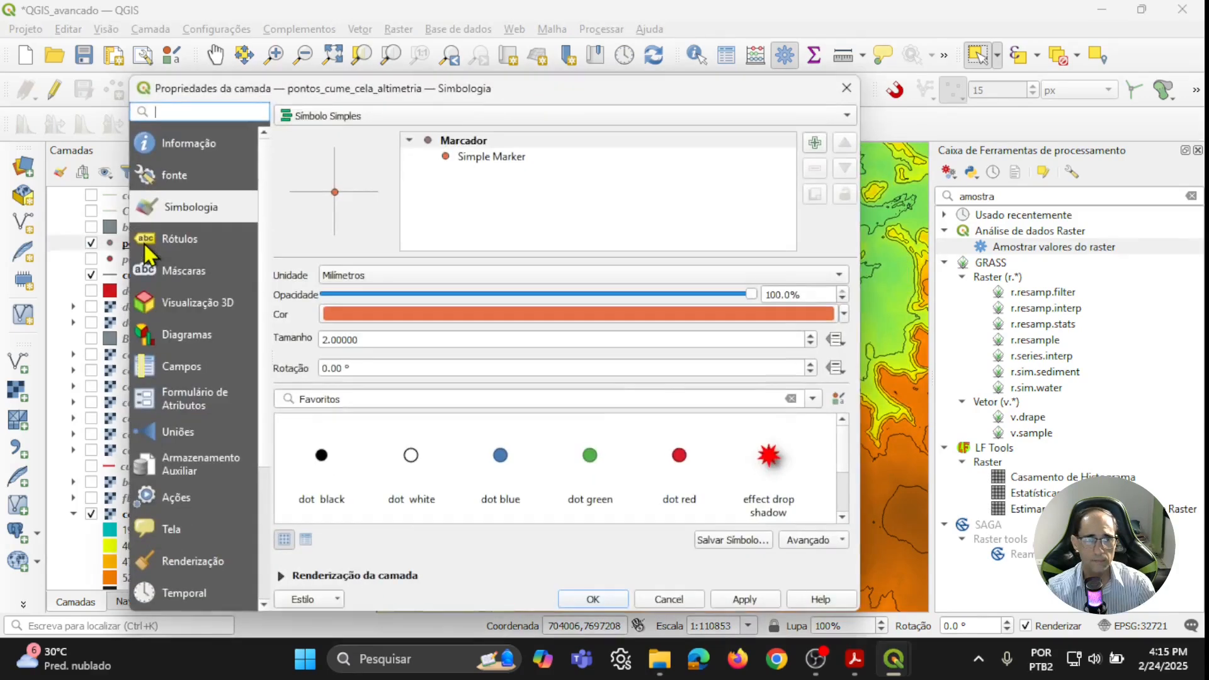
click(182, 239)
click(362, 122)
click(371, 141)
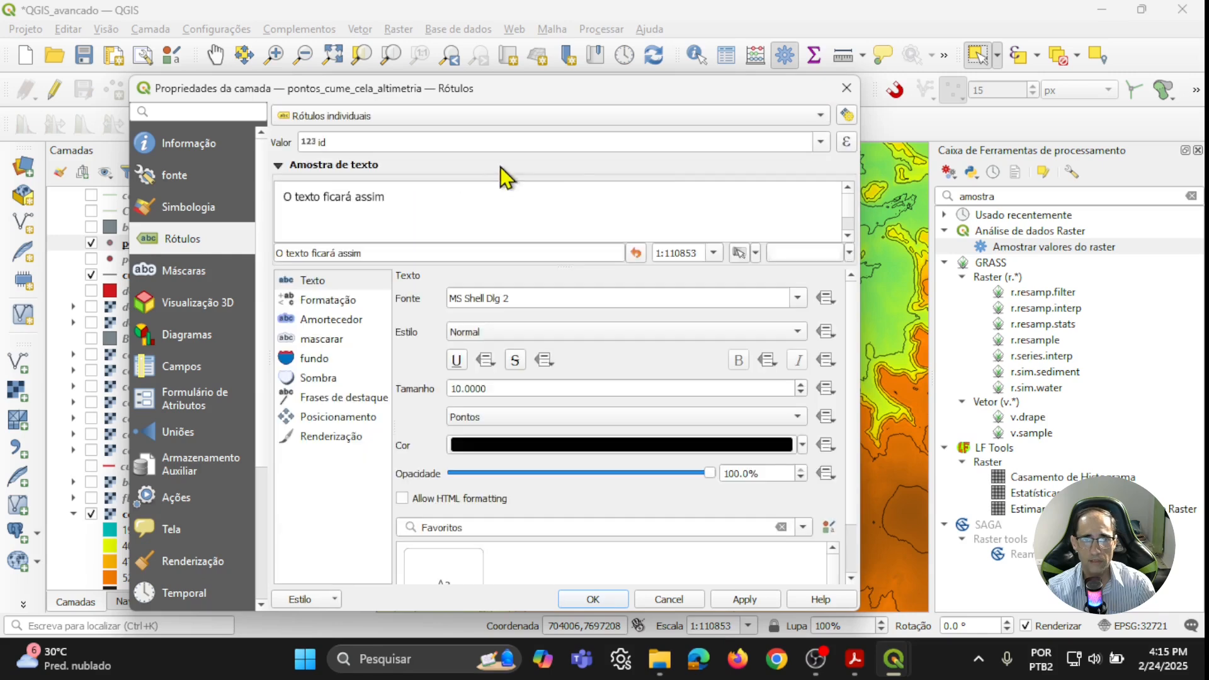
click(738, 602)
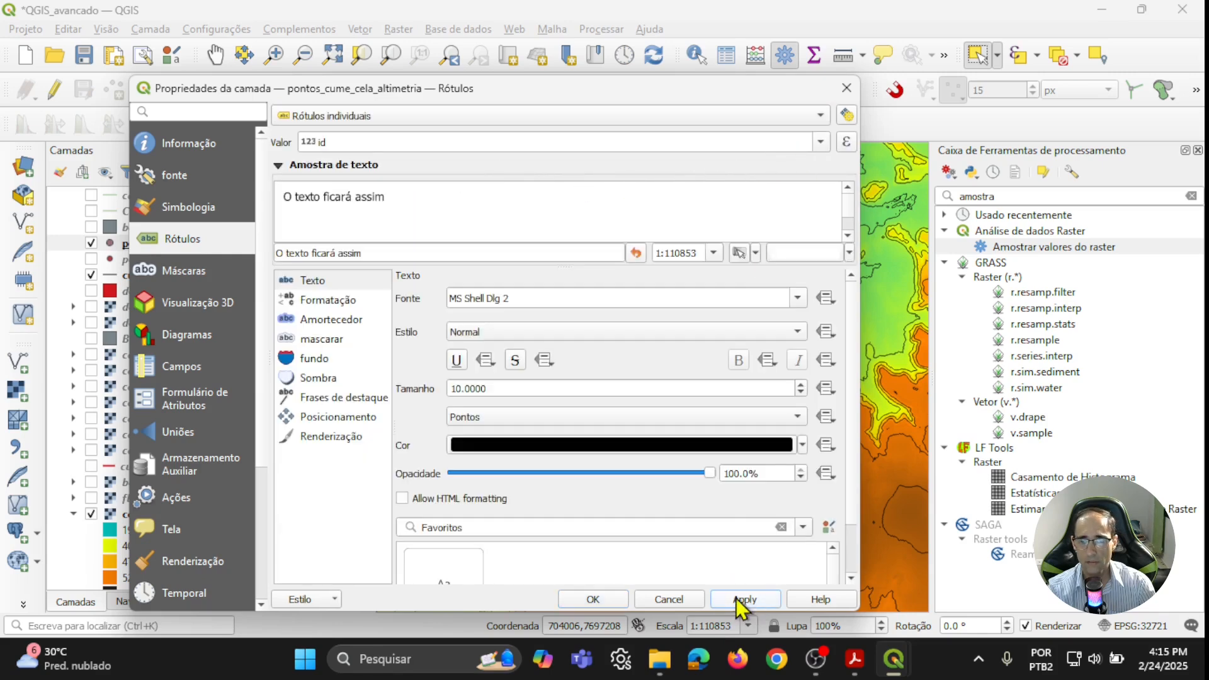
click(608, 603)
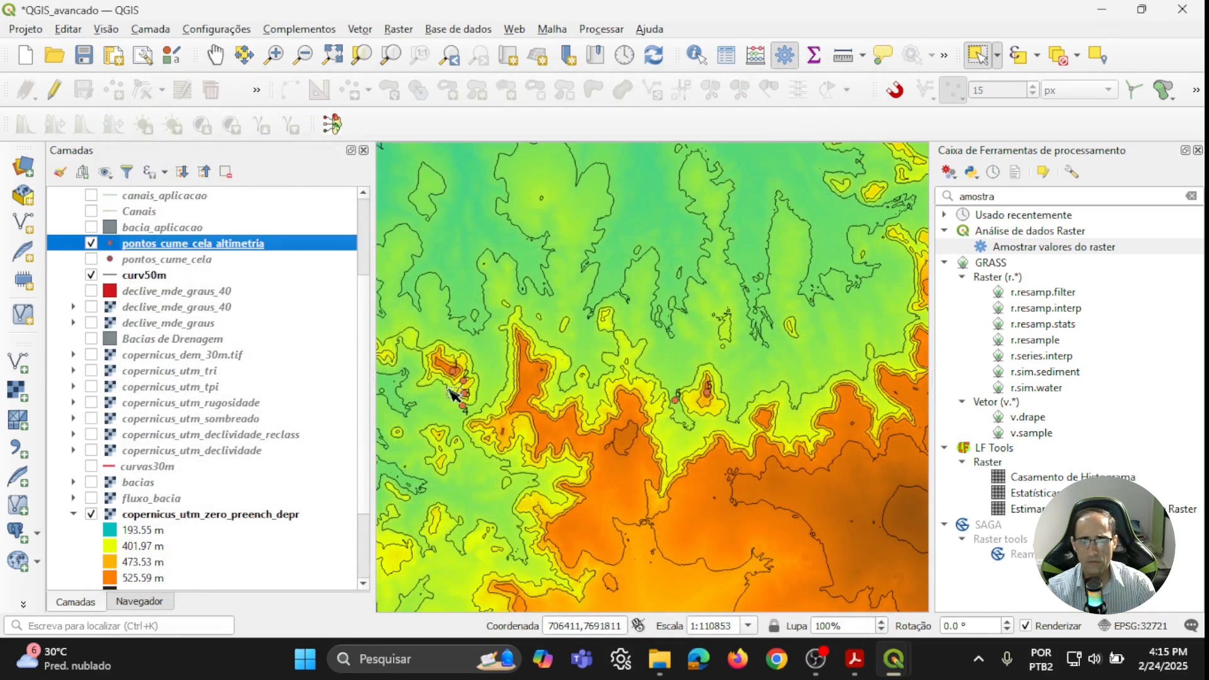
- Examine points 1 to 4 on the map together with their altimetria values in the attribute table
scroll(428, 380, up, 1)
scroll(452, 389, up, 1)
drag(490, 390, 453, 386)
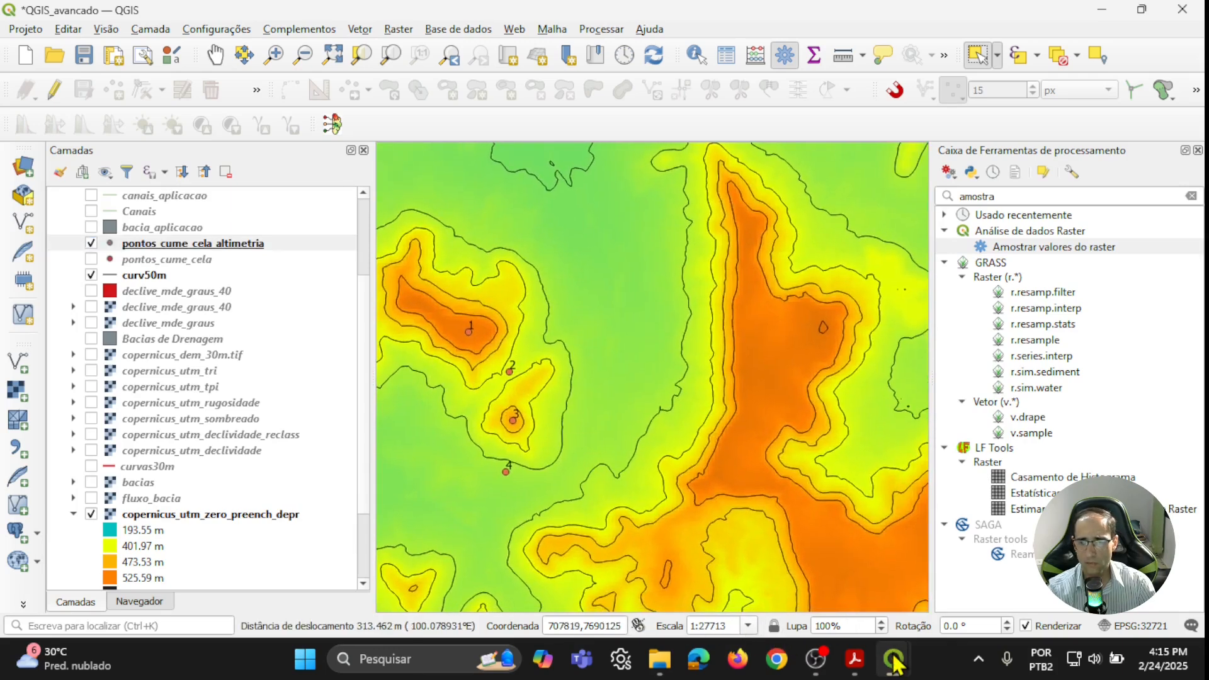
mouse_move(895, 660)
click(960, 594)
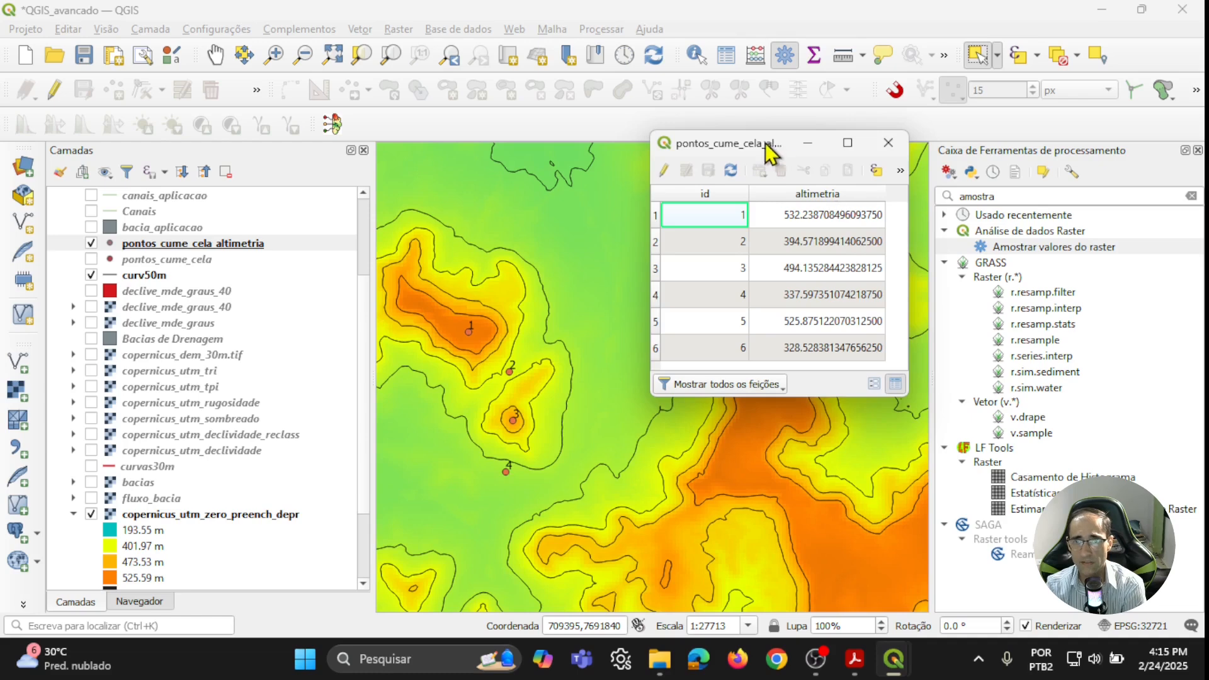
drag(769, 149, 531, 192)
- Examine points 5 and 6 on the map and compare them with their altimetria values in the attribute table
drag(841, 336, 594, 397)
drag(766, 401, 590, 410)
scroll(590, 411, down, 1)
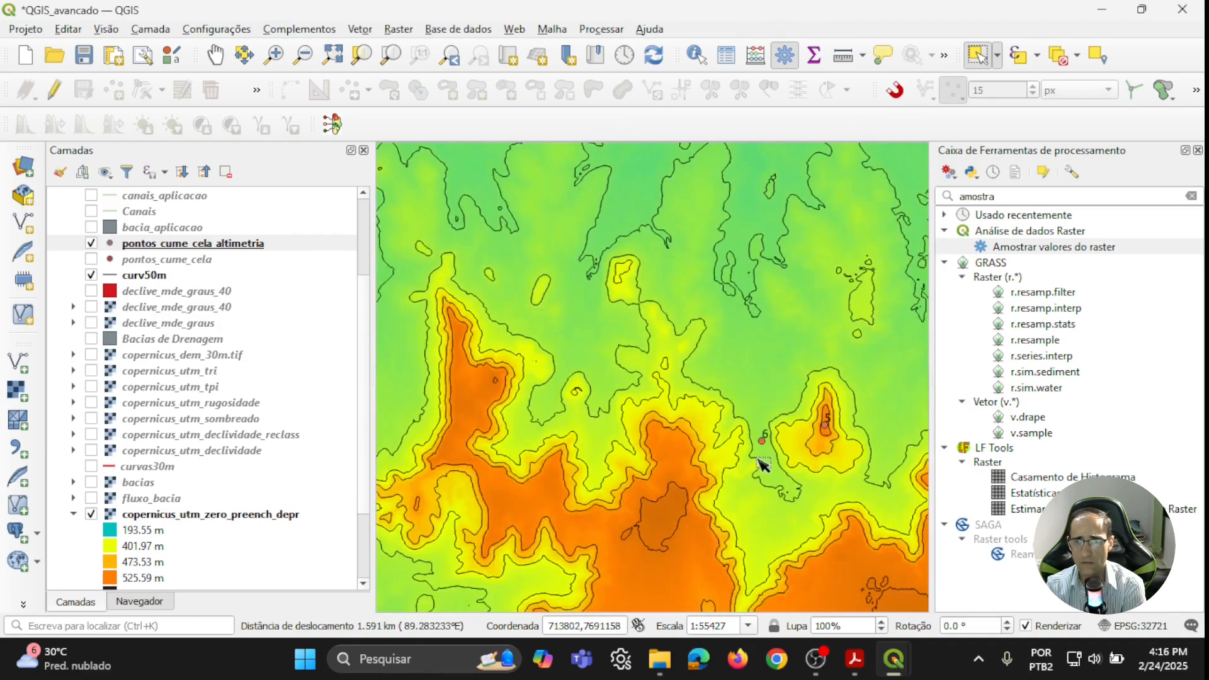
drag(760, 458, 679, 454)
scroll(738, 426, up, 1)
drag(742, 432, 536, 426)
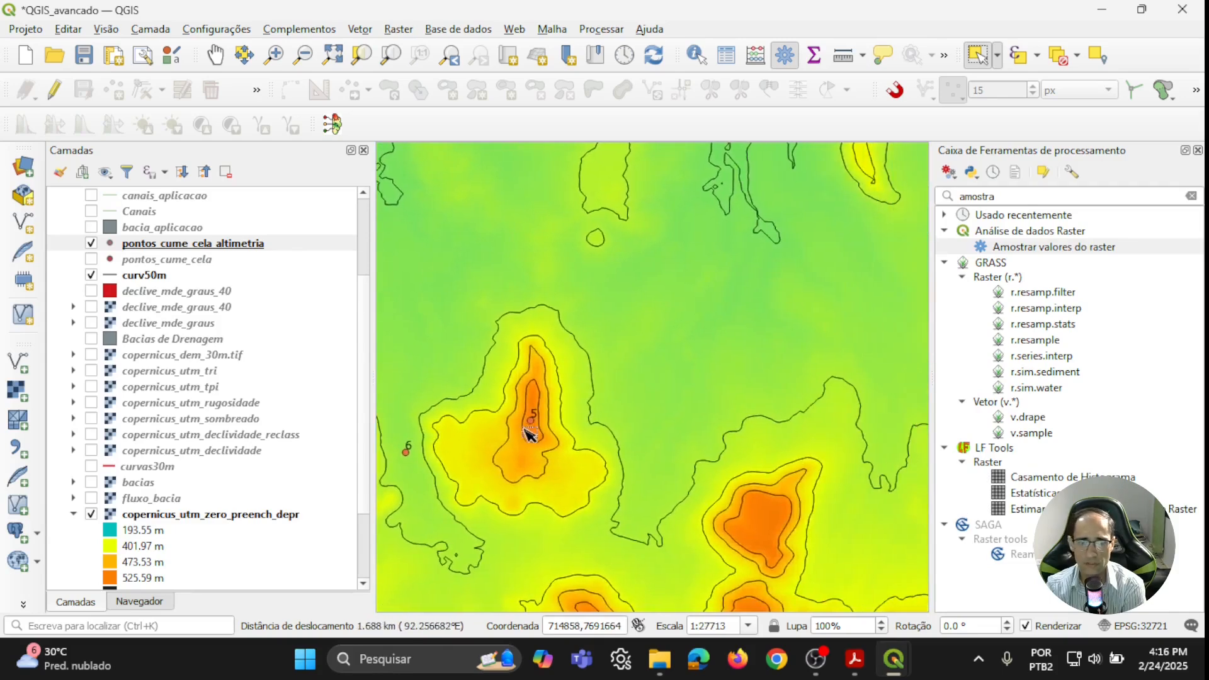
mouse_move(894, 660)
click(966, 608)
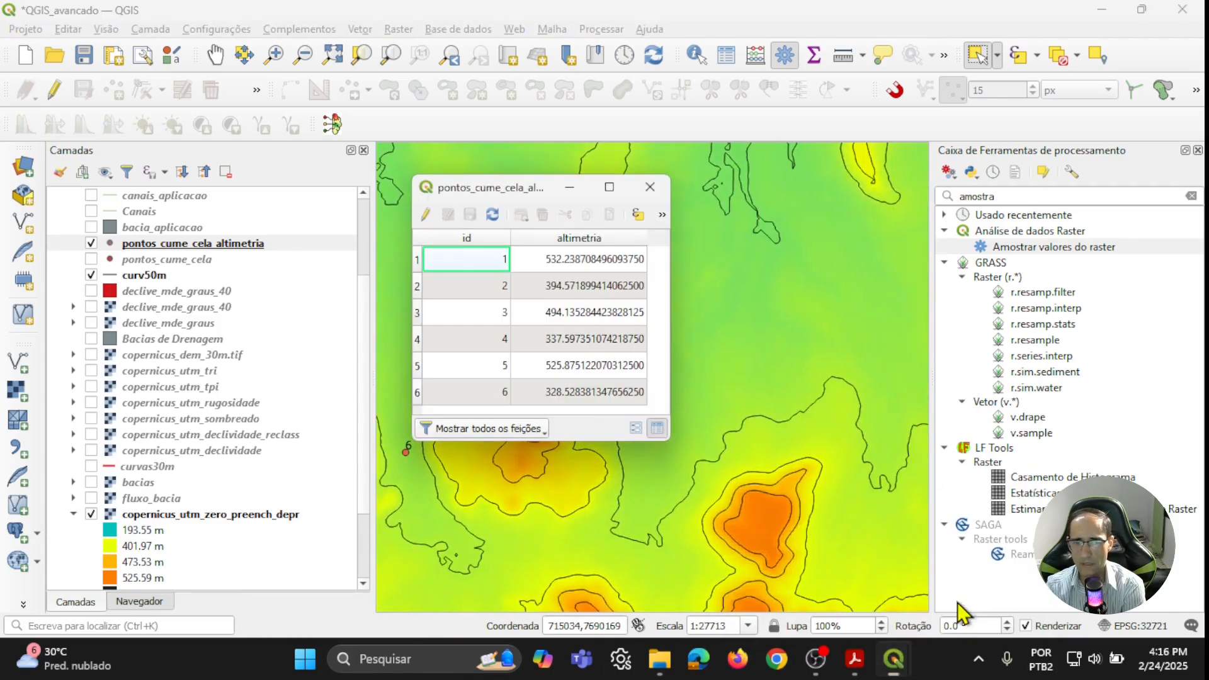
drag(540, 201, 791, 172)
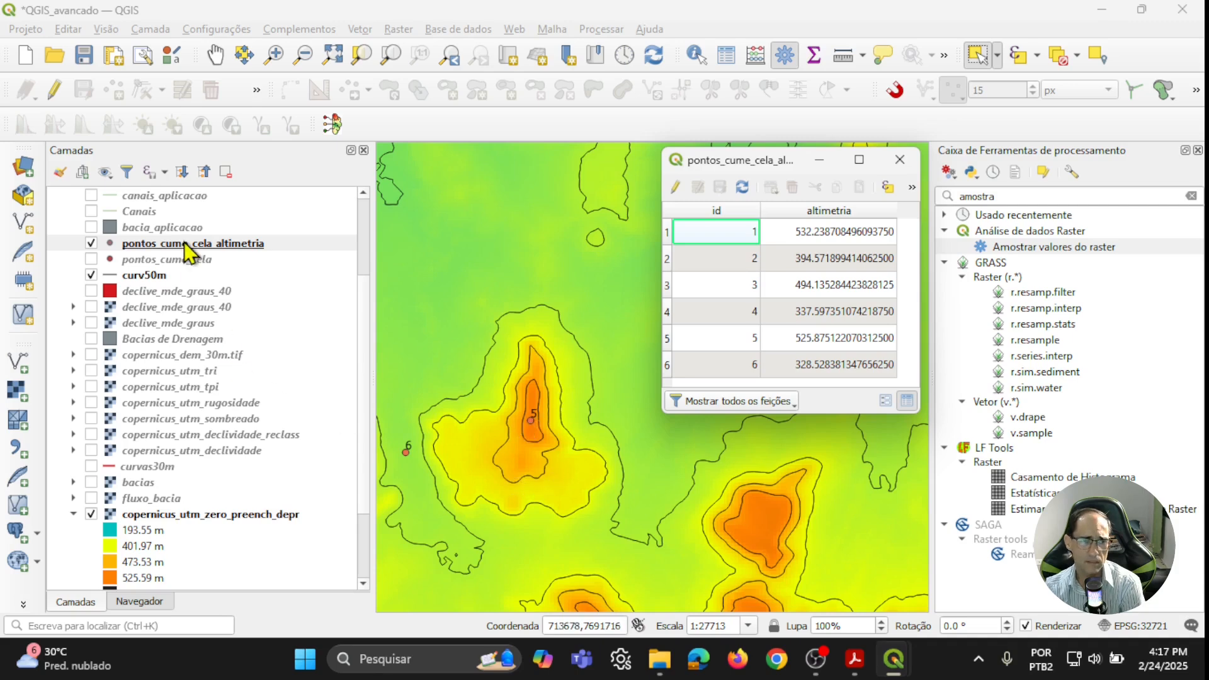
- Label the curv50m contours with individual labels (Rótulos individuais) using the ELEV field
click(151, 281)
double_click(150, 281)
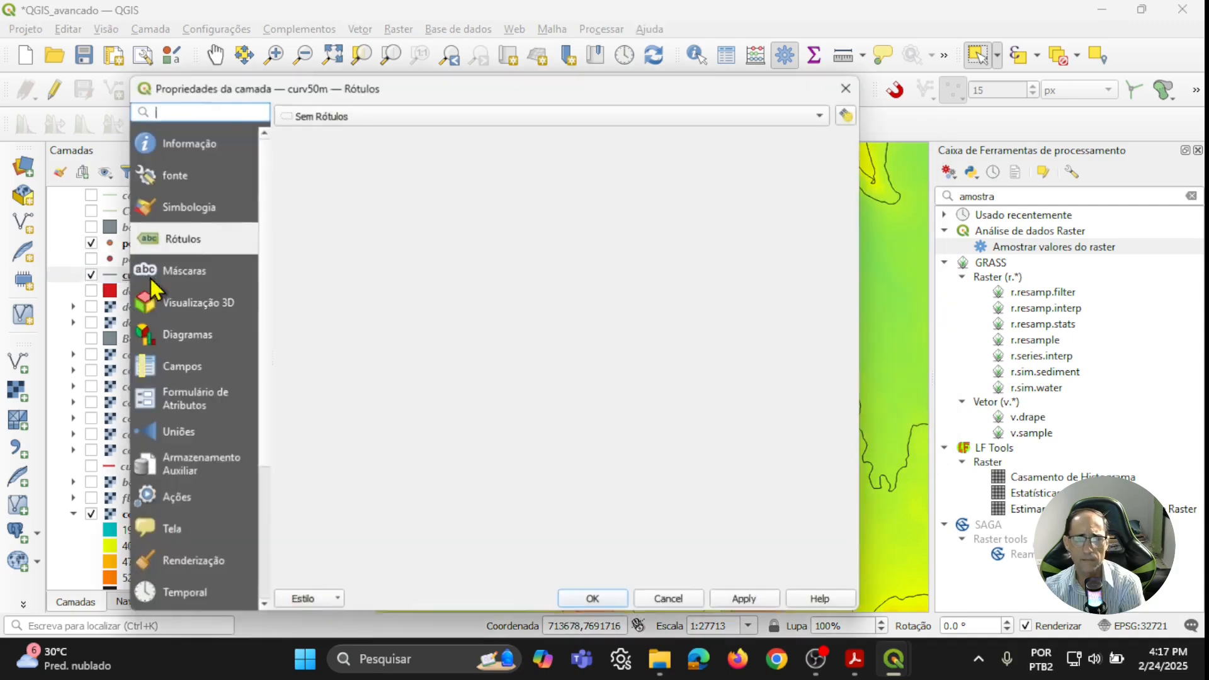
click(336, 116)
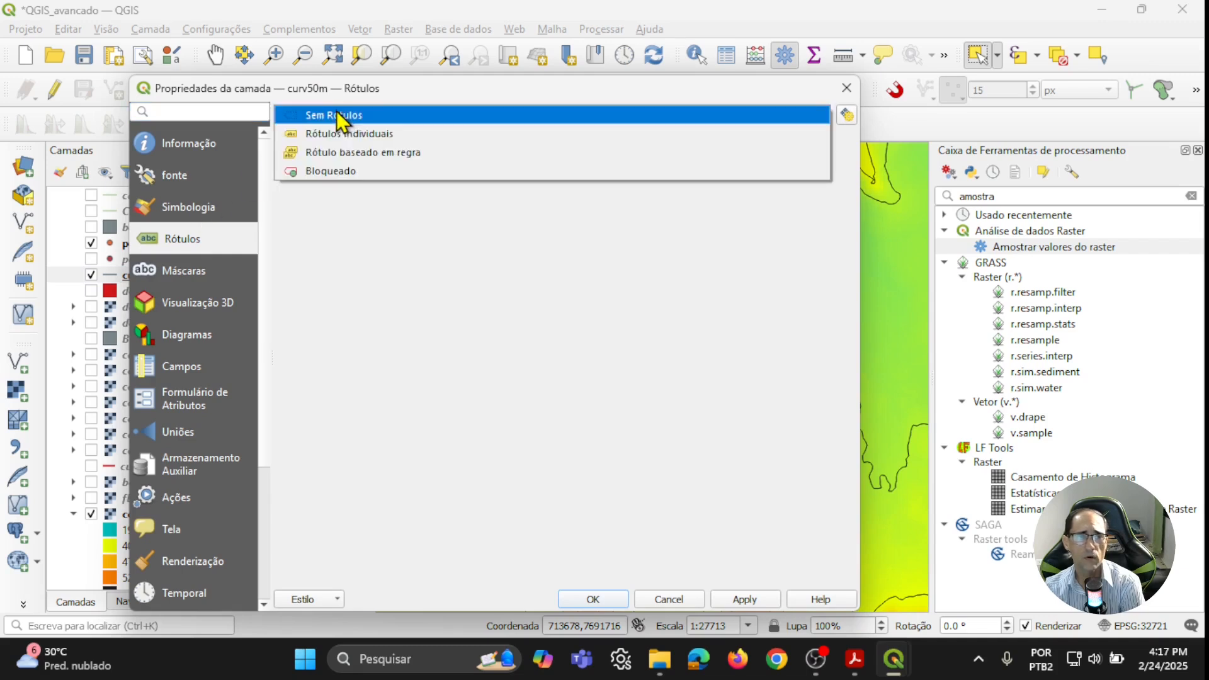
click(361, 132)
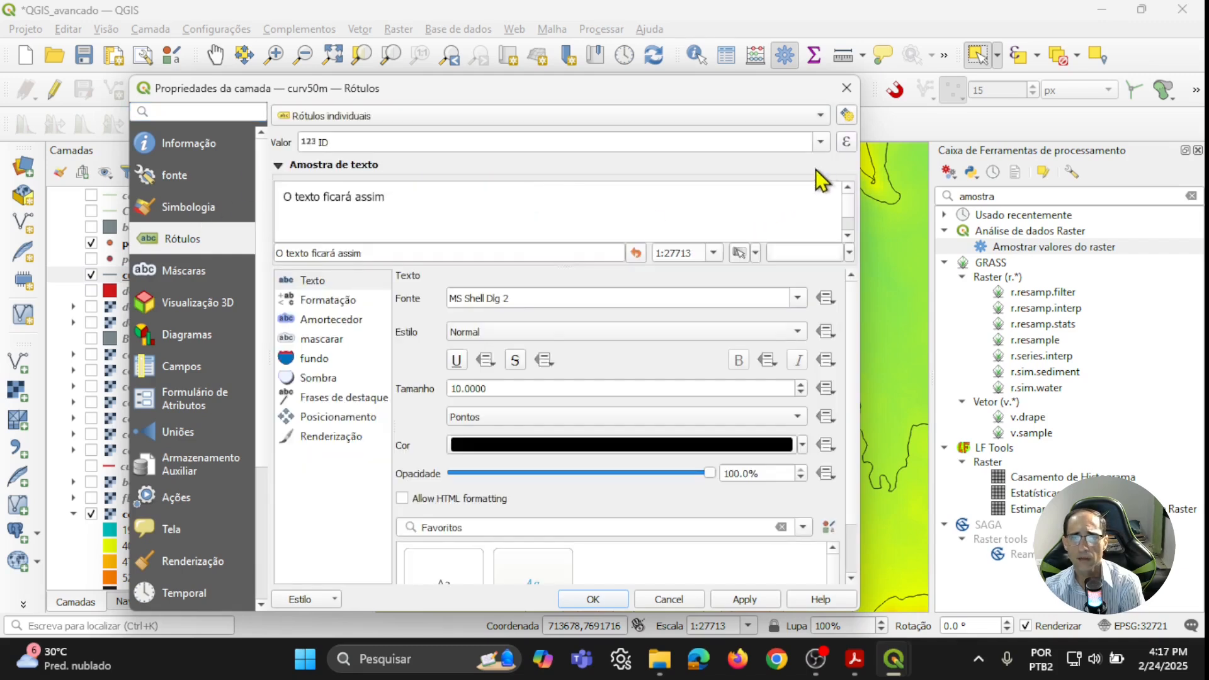
click(824, 143)
click(639, 181)
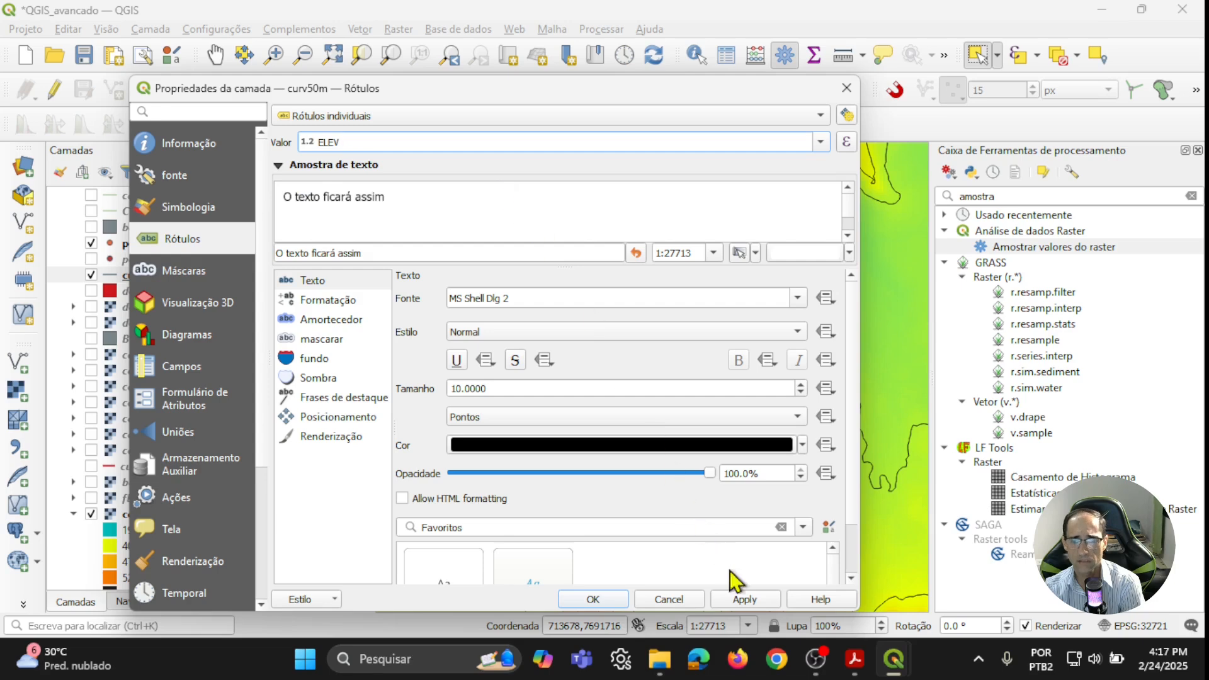
click(747, 599)
click(595, 600)
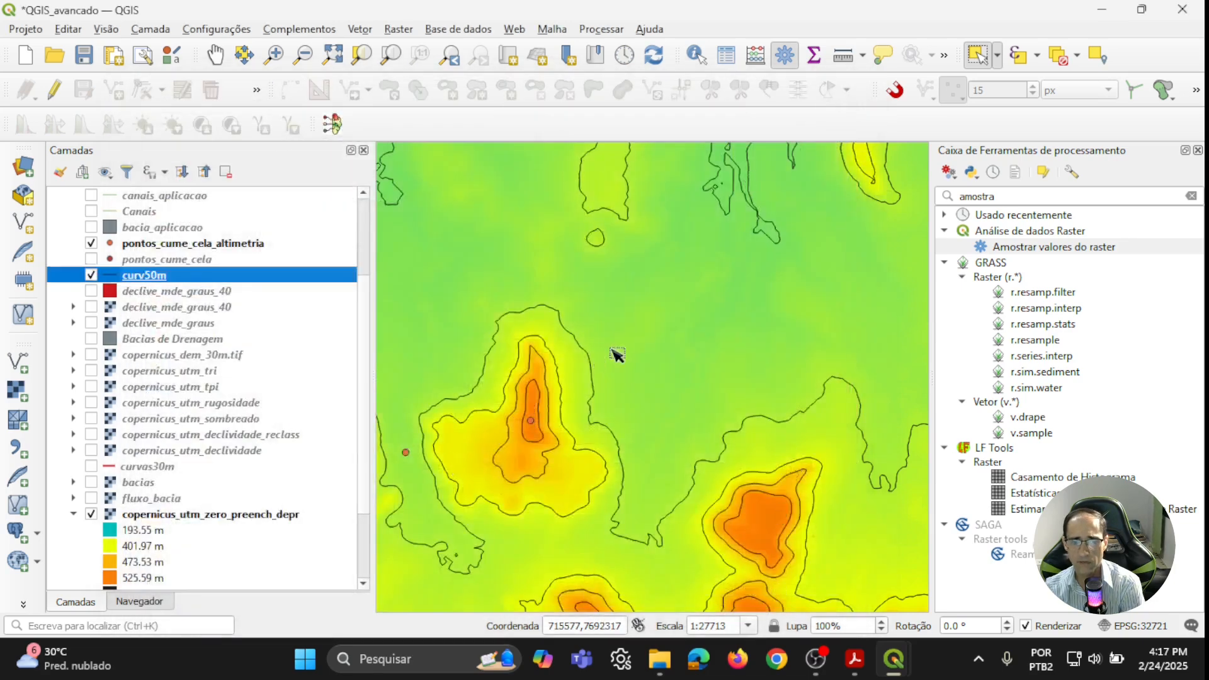
- Examine the contour elevation labels around points 5 and 6 and on the neighbouring hills and saddles
scroll(511, 454, up, 1)
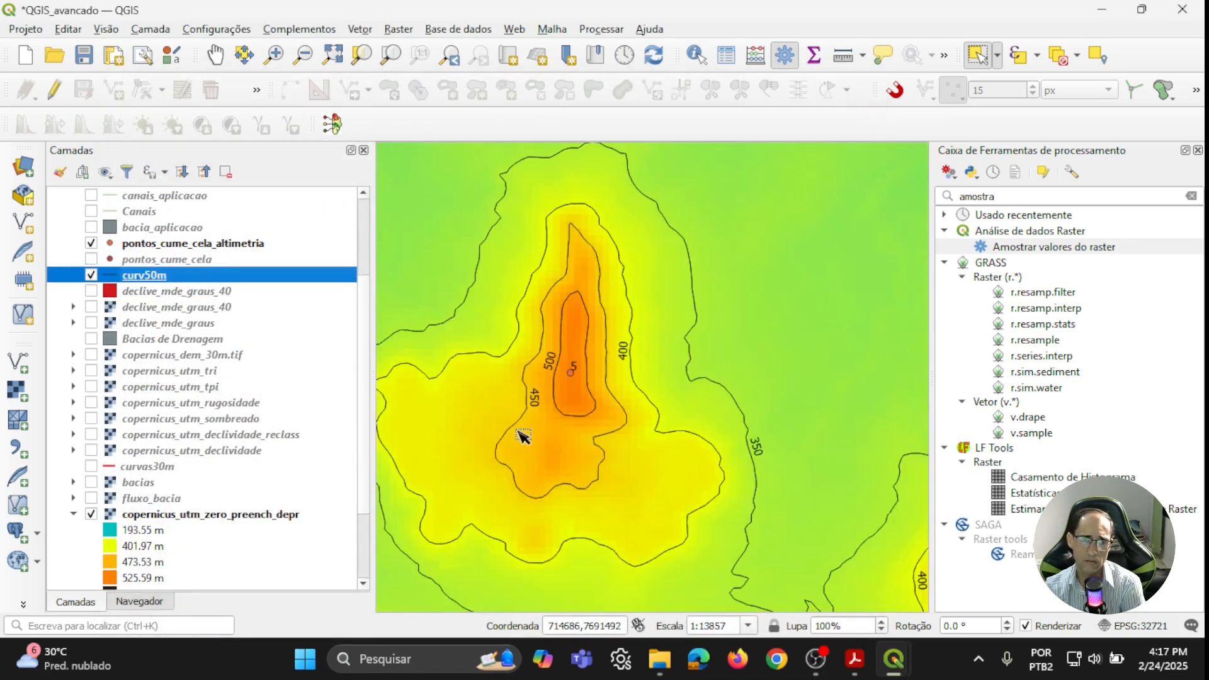
scroll(523, 436, down, 1)
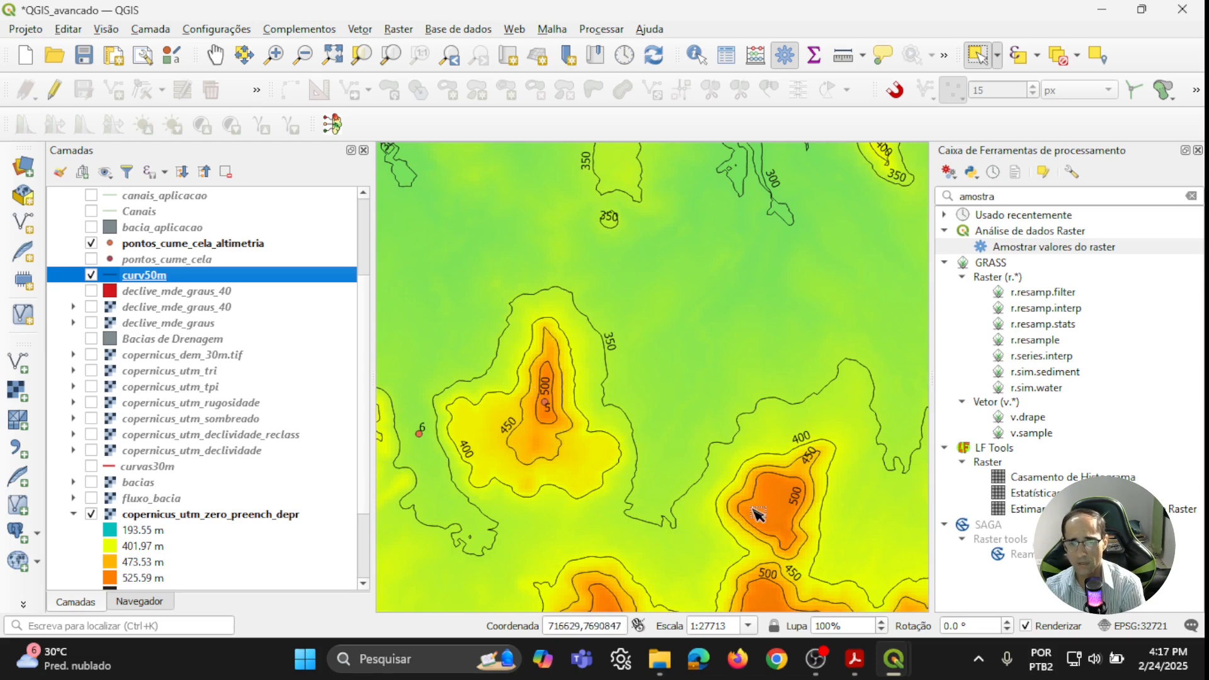
drag(822, 502, 679, 402)
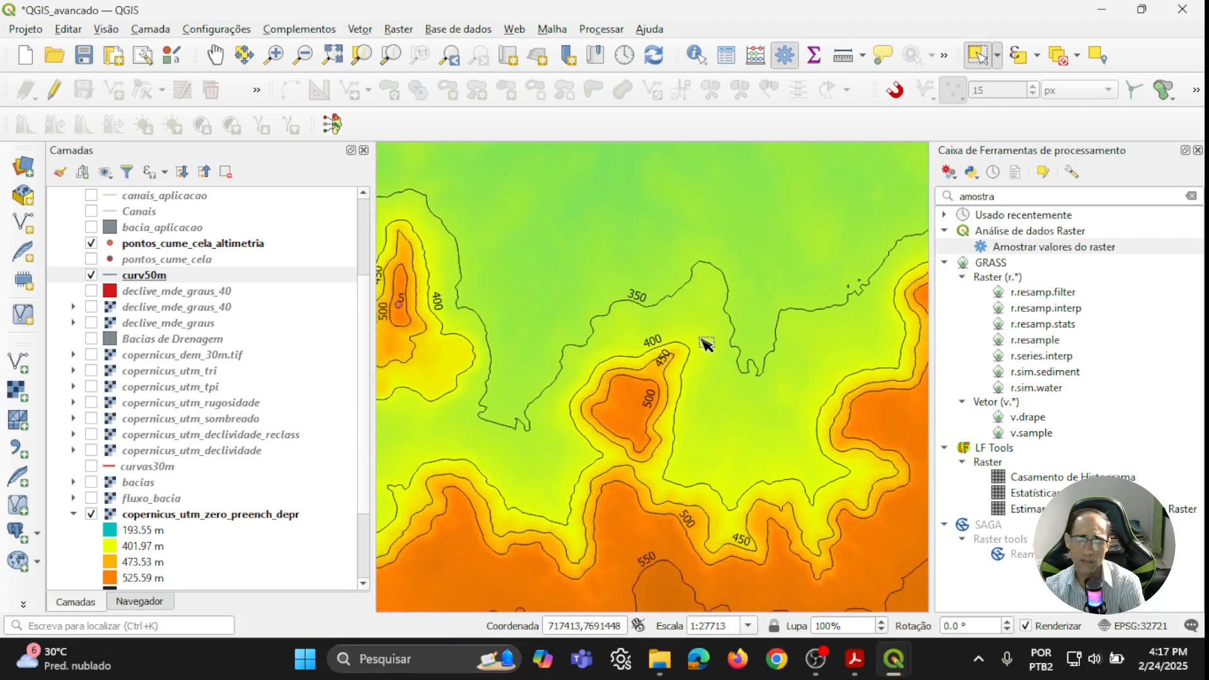
drag(708, 368, 777, 413)
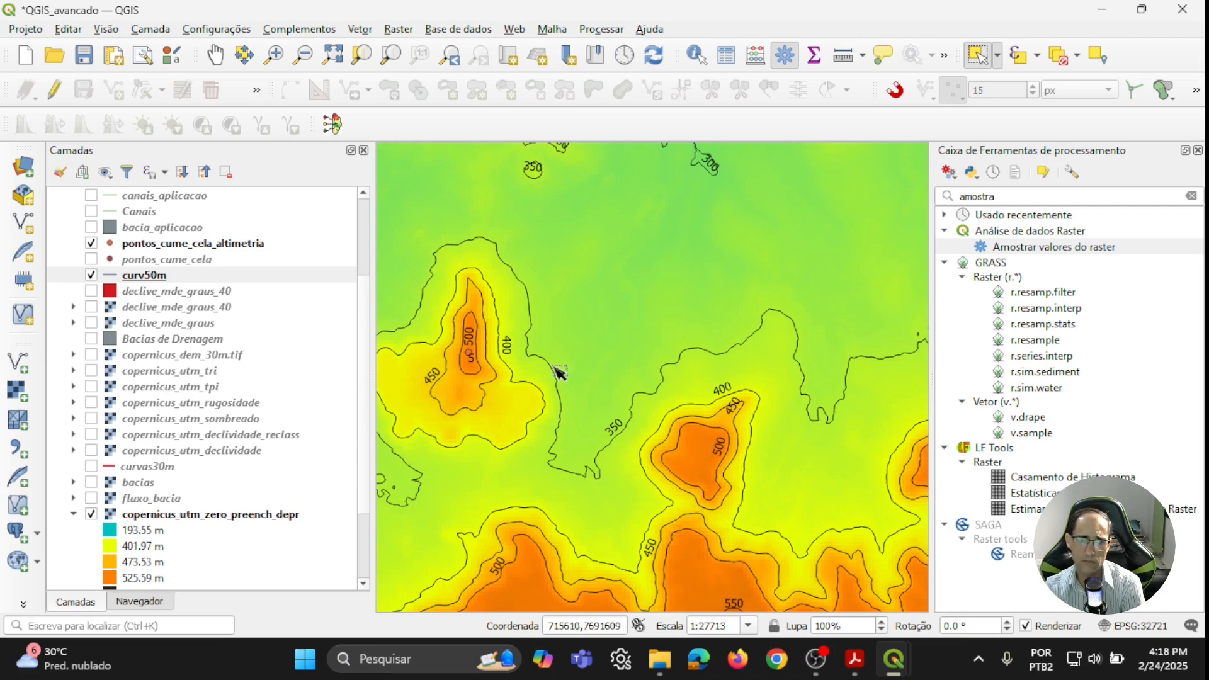
drag(559, 373, 680, 359)
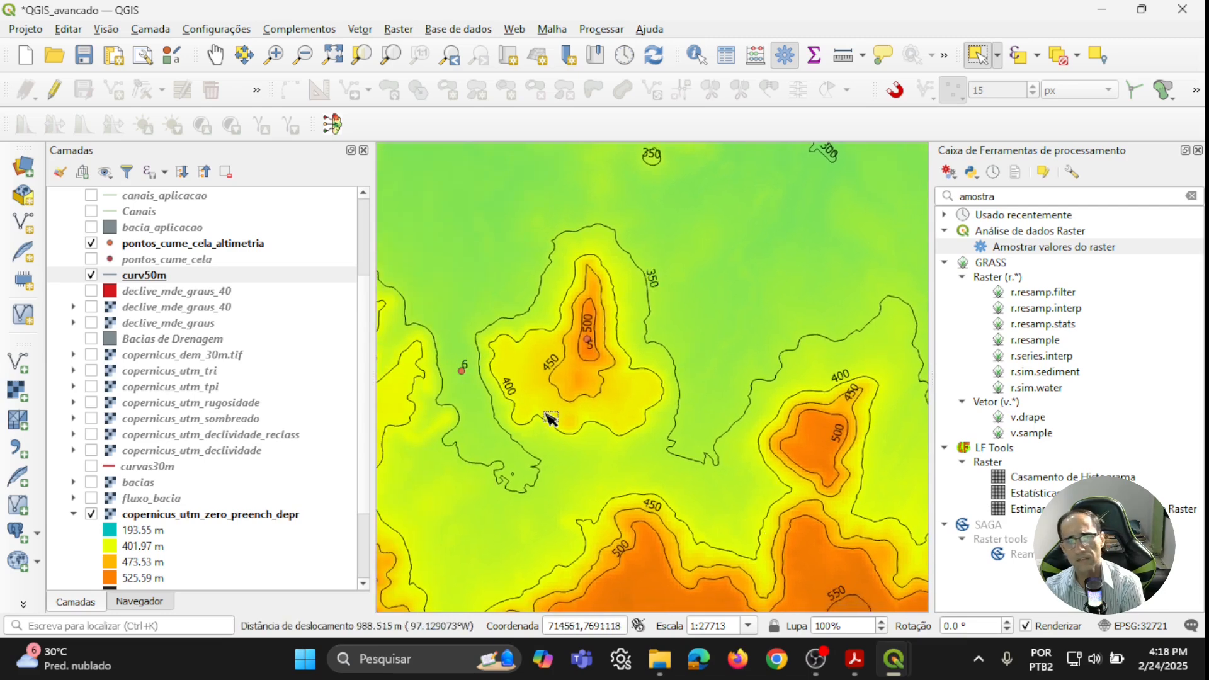
scroll(549, 419, down, 2)
drag(513, 424, 617, 432)
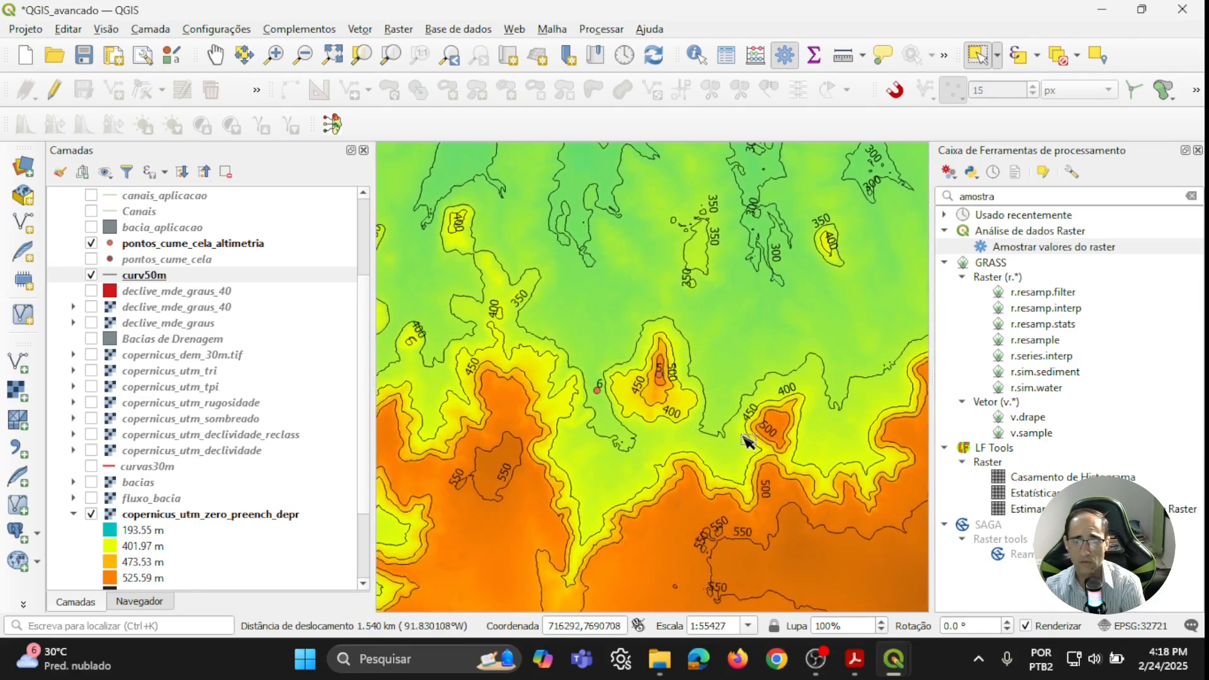
drag(743, 436, 623, 421)
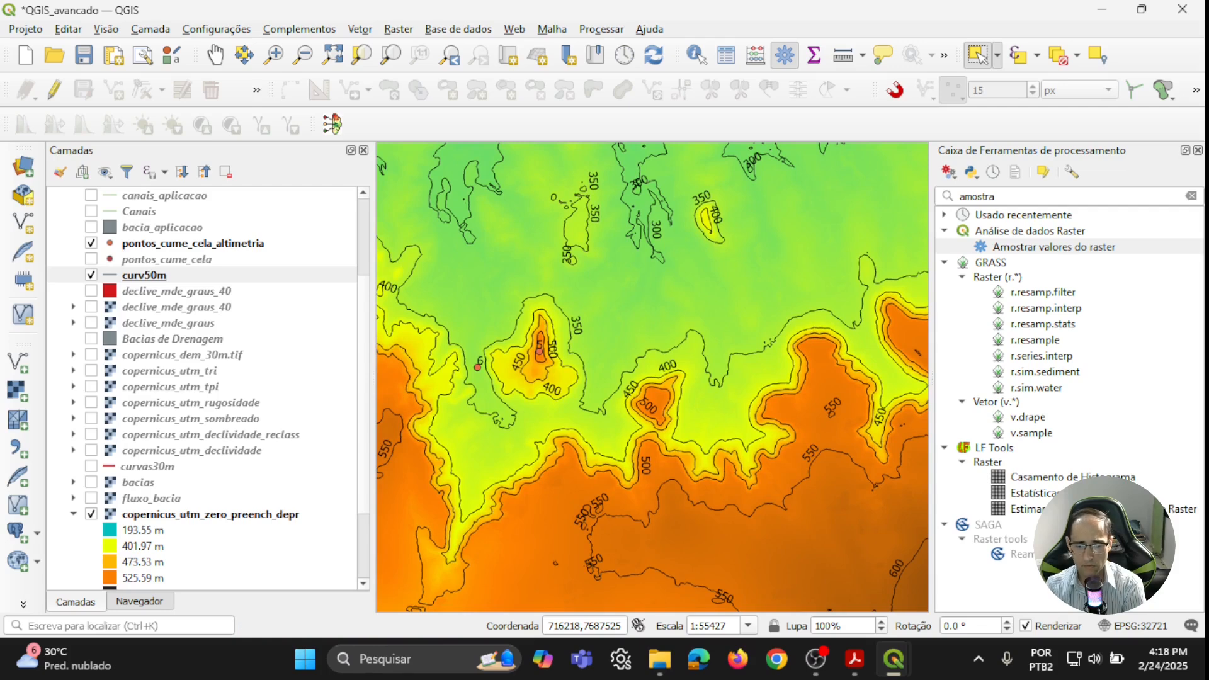
key(alt+Tab)
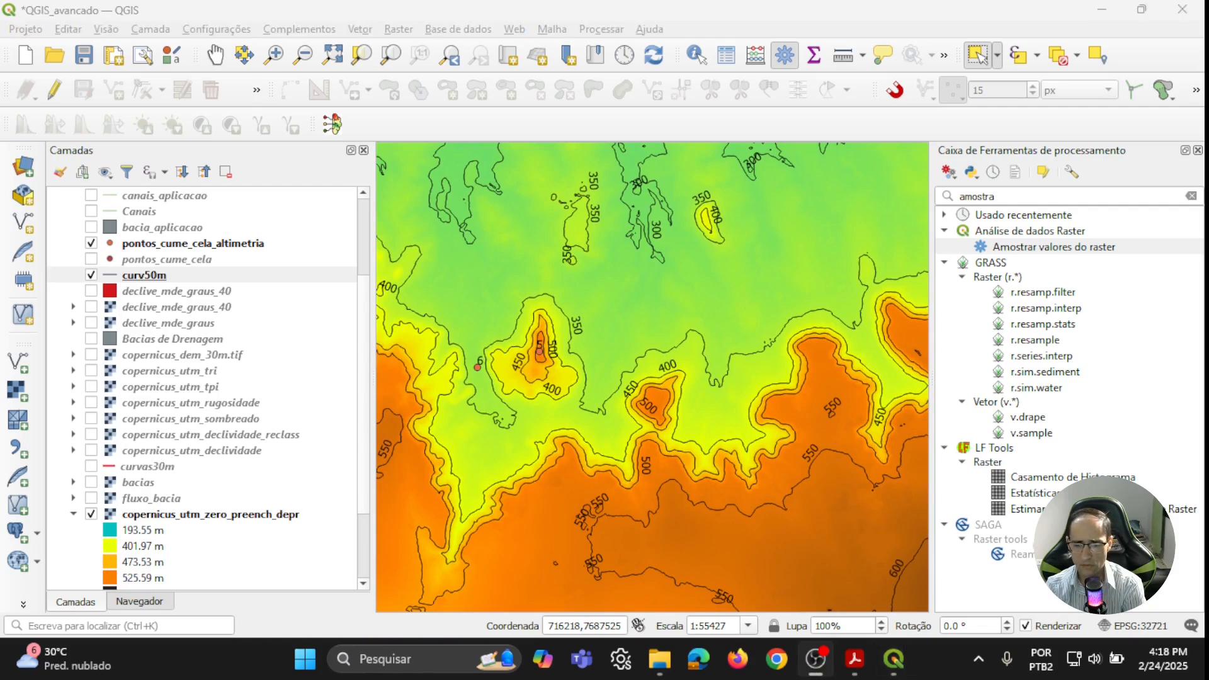